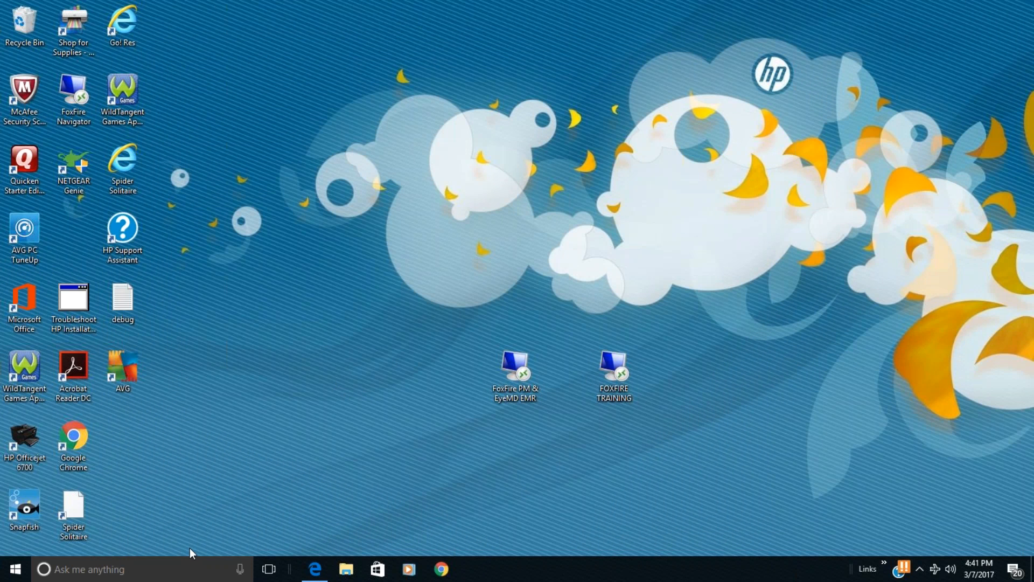
- Connect to the FOXFIRE TRAINING remote desktop, accepting the unknown publisher
{"action": "double_click", "coordinate": [620, 367]}
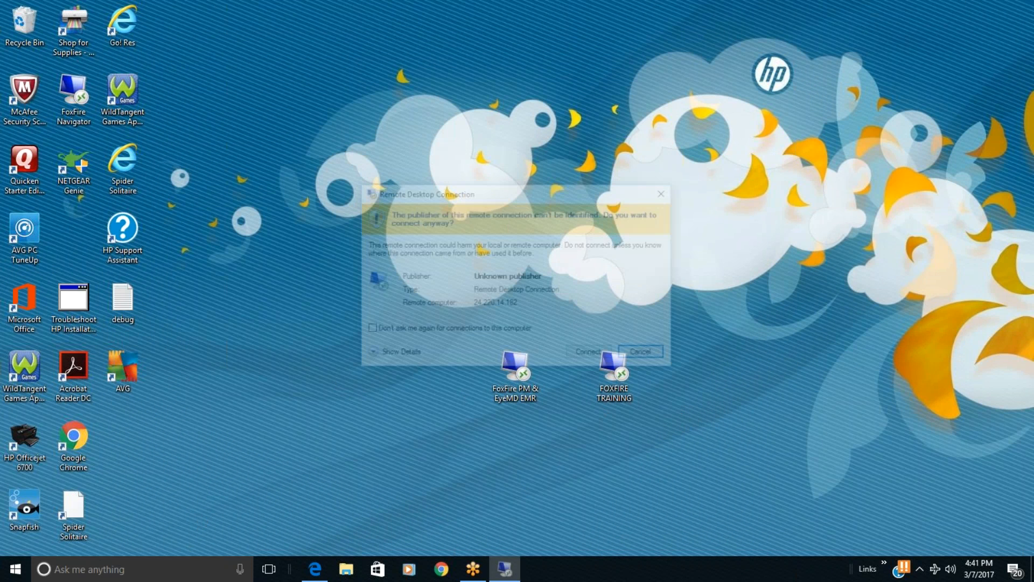
{"action": "left_click", "coordinate": [593, 354]}
{"action": "left_click", "coordinate": [575, 338]}
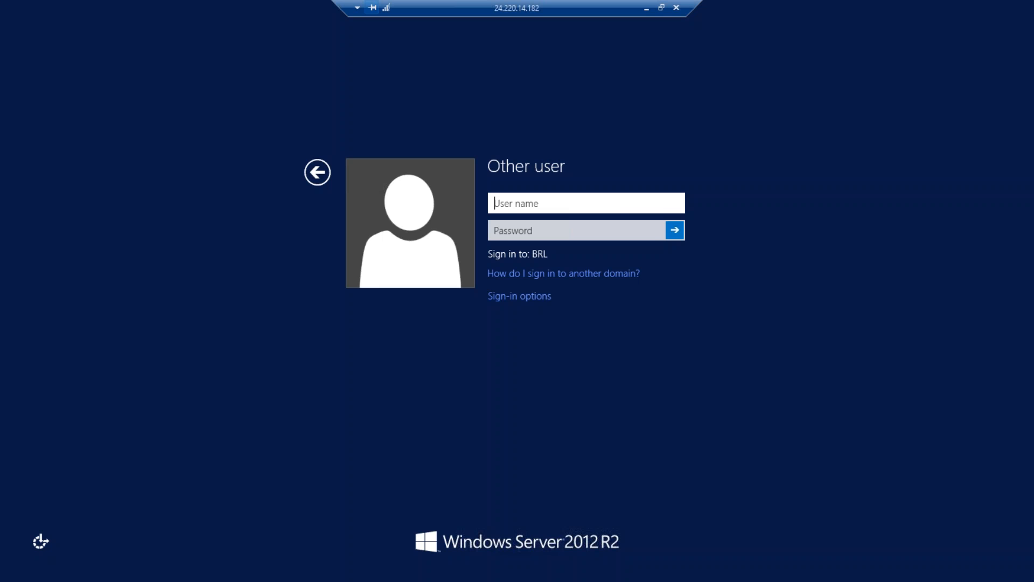
- Sign in to the remote Windows server with the user name eyecare and the account password
{"action": "type", "text": "eyecare"}
{"action": "key", "text": "Tab"}
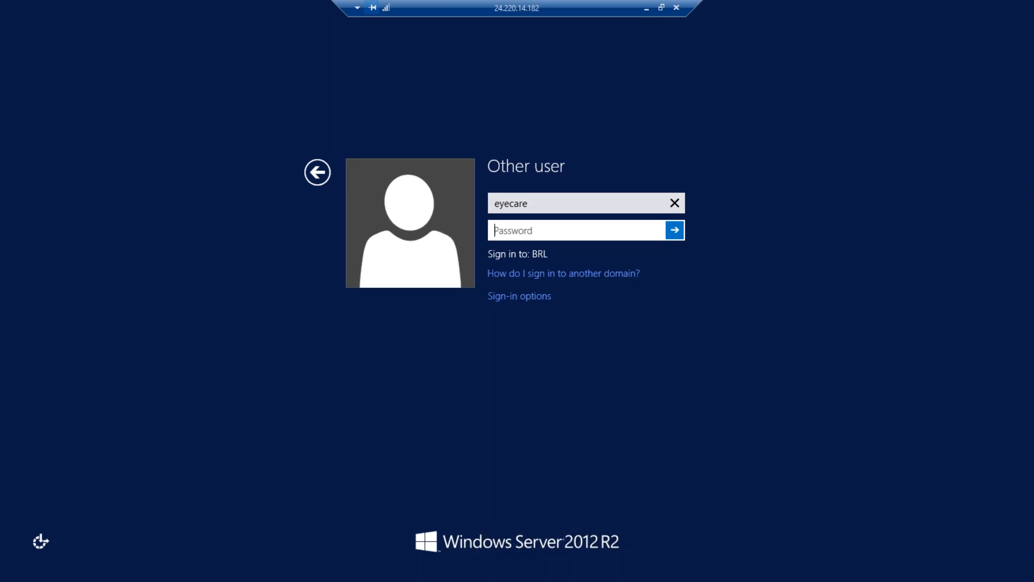
{"action": "type", "text": "*********"}
{"action": "key", "text": "Return"}
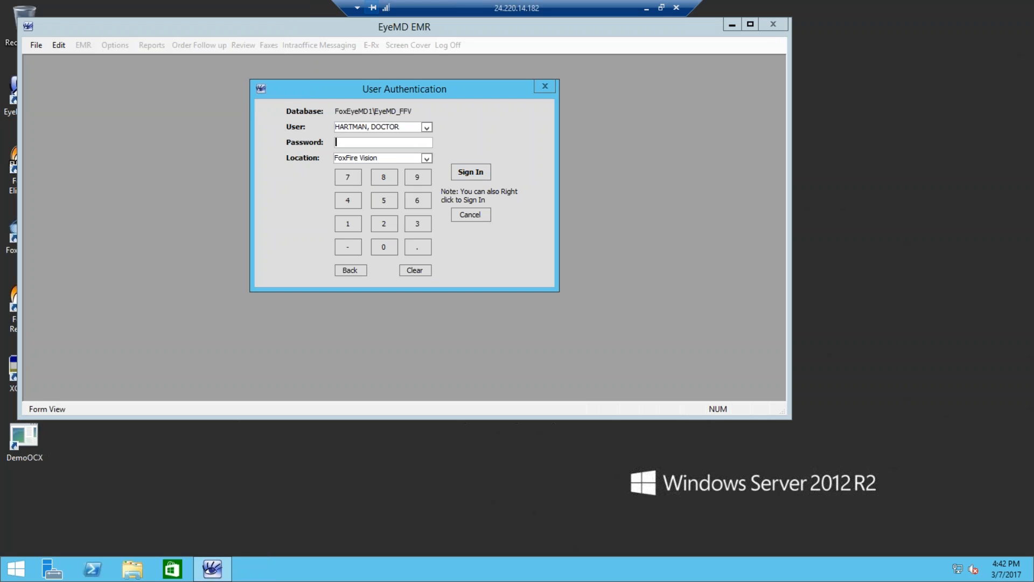
- Sign in to EyeMD EMR with the doctor's password at FoxFire Vision and decline viewing the pending messages
{"action": "type", "text": "****"}
{"action": "key", "text": "Return"}
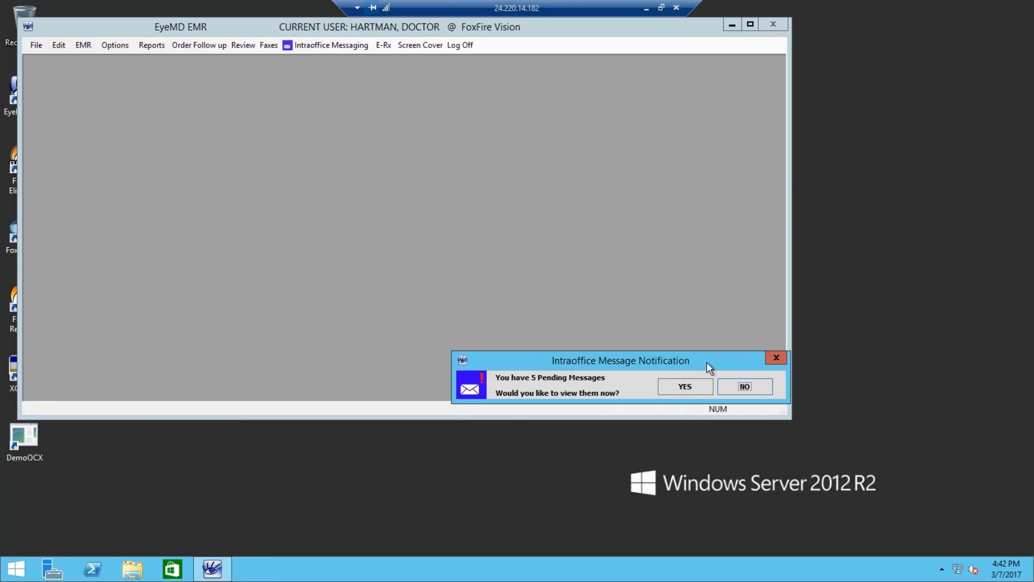
{"action": "left_click", "coordinate": [745, 387]}
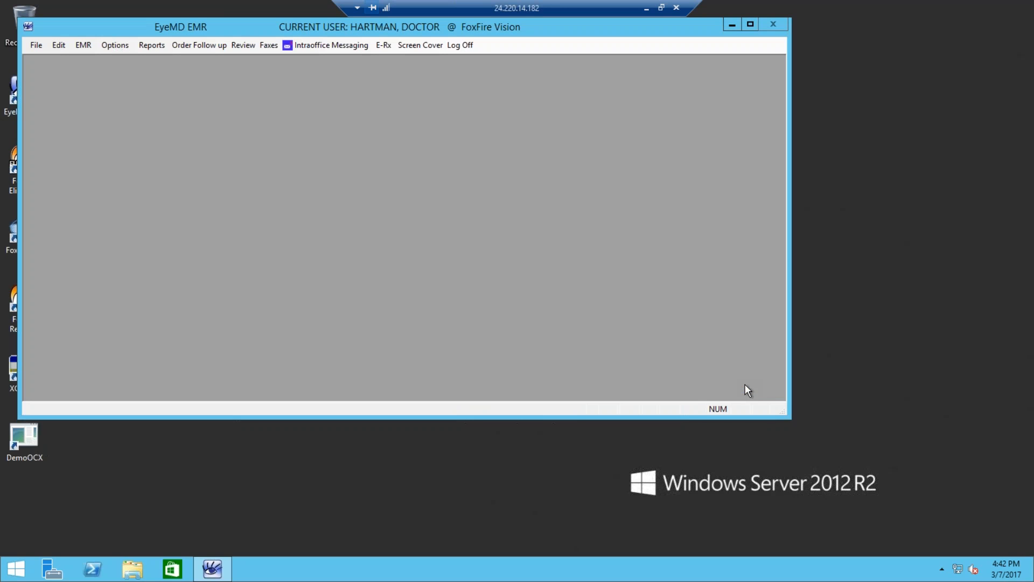
- In Patient Flow, filter the patients by last name, open the female training patient's chart and maximize the window
{"action": "left_click", "coordinate": [81, 44]}
{"action": "left_click", "coordinate": [104, 61]}
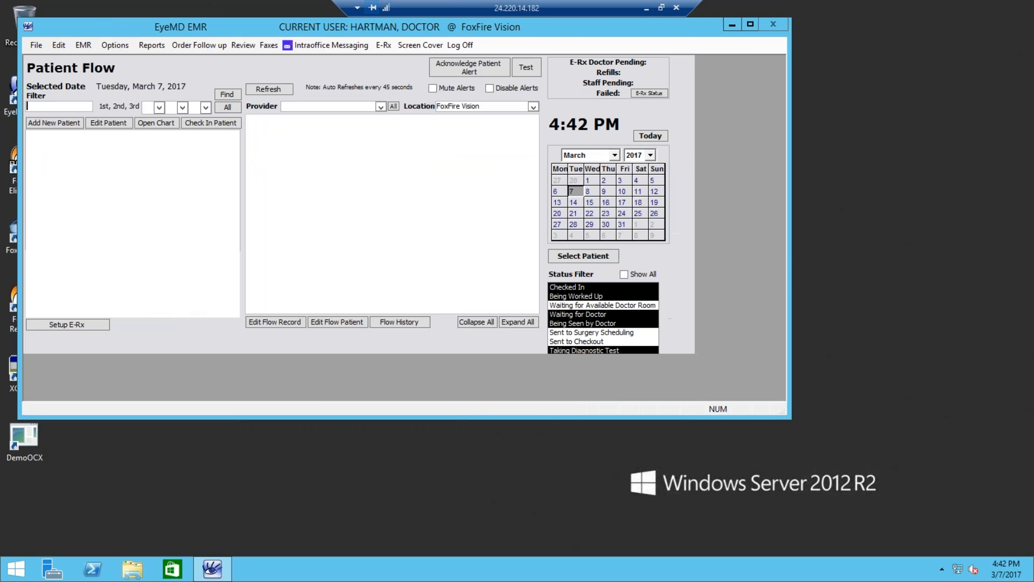
{"action": "type", "text": "foxfire"}
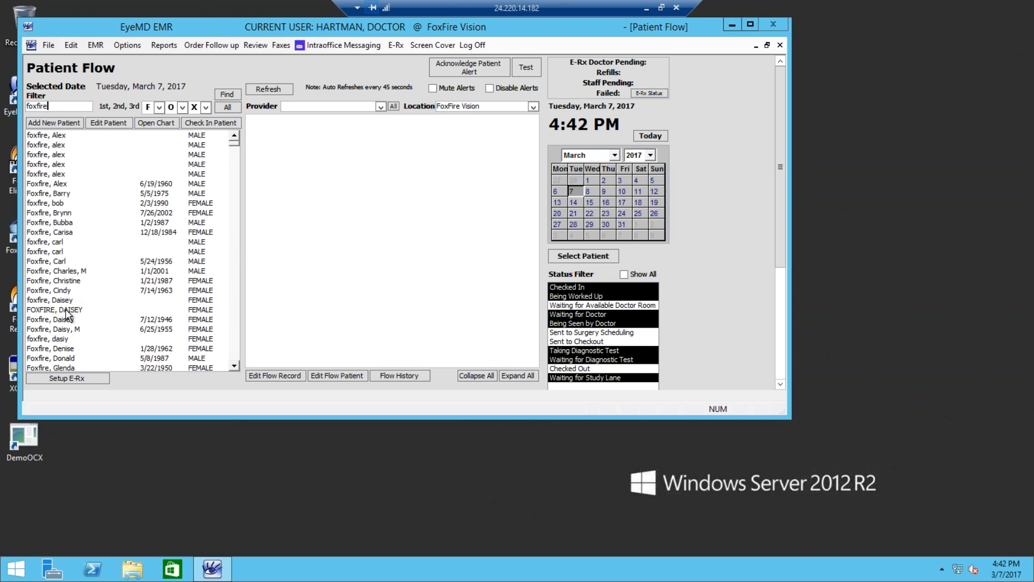
{"action": "double_click", "coordinate": [65, 311]}
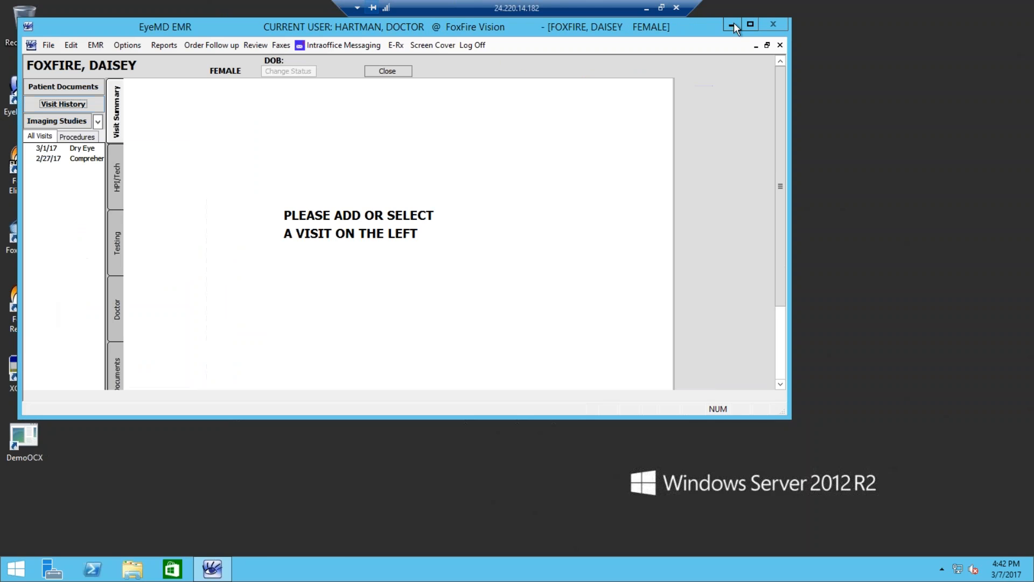
{"action": "left_click", "coordinate": [747, 24]}
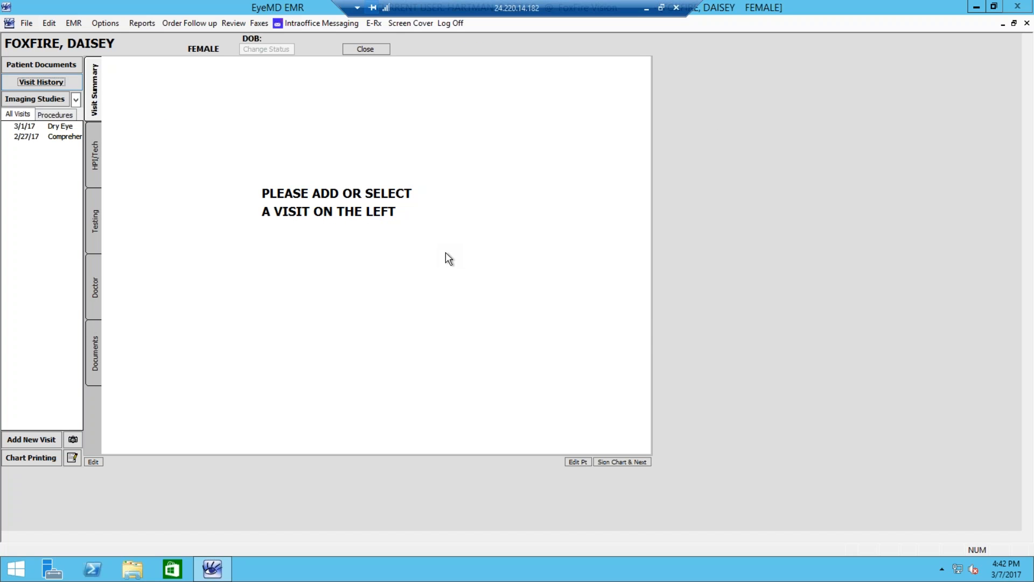
- Select the 3/1/17 Dry Eye visit, enable editing and open its visit details
{"action": "left_click", "coordinate": [64, 127]}
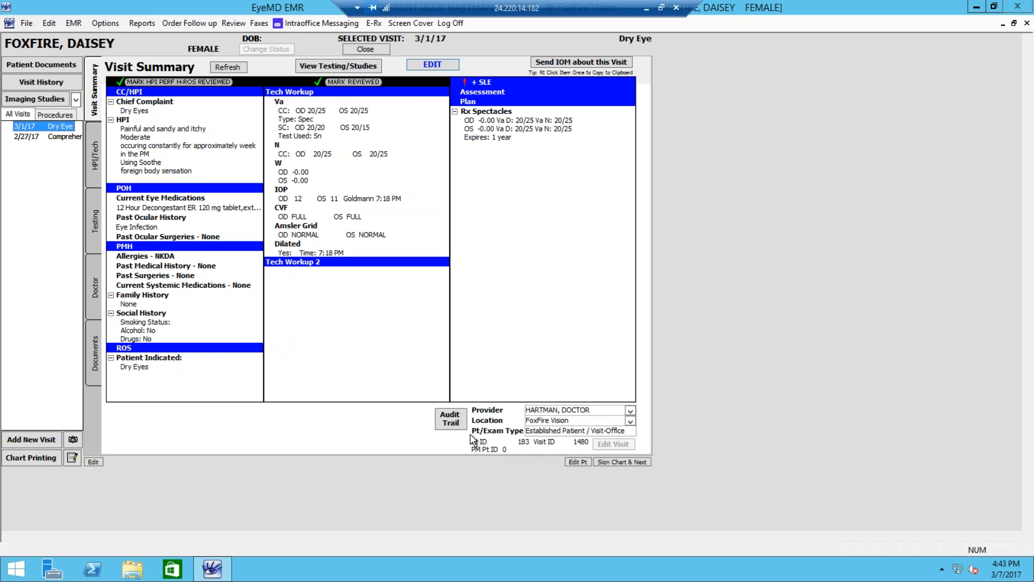
{"action": "left_click", "coordinate": [435, 65]}
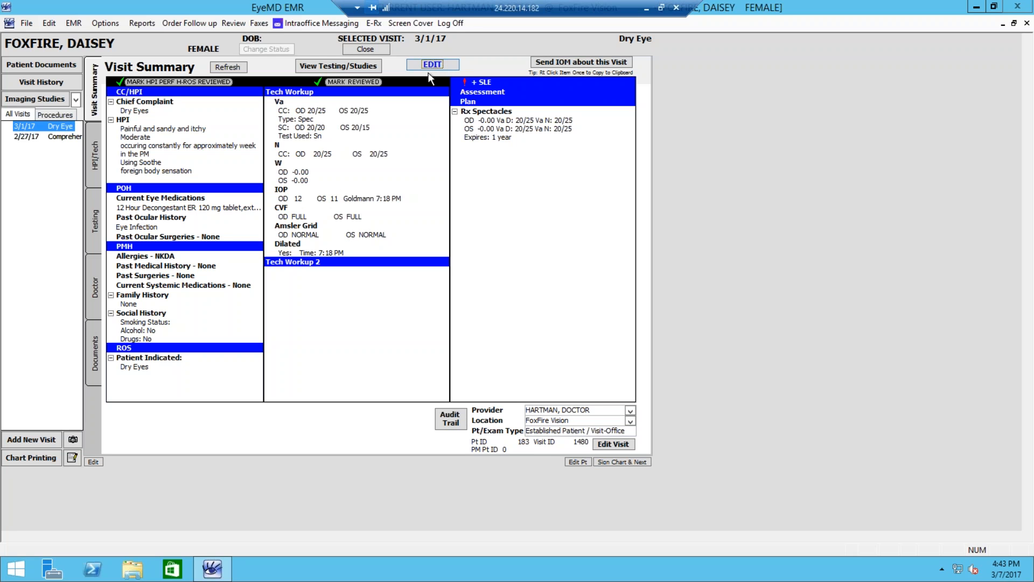
{"action": "left_click", "coordinate": [608, 449]}
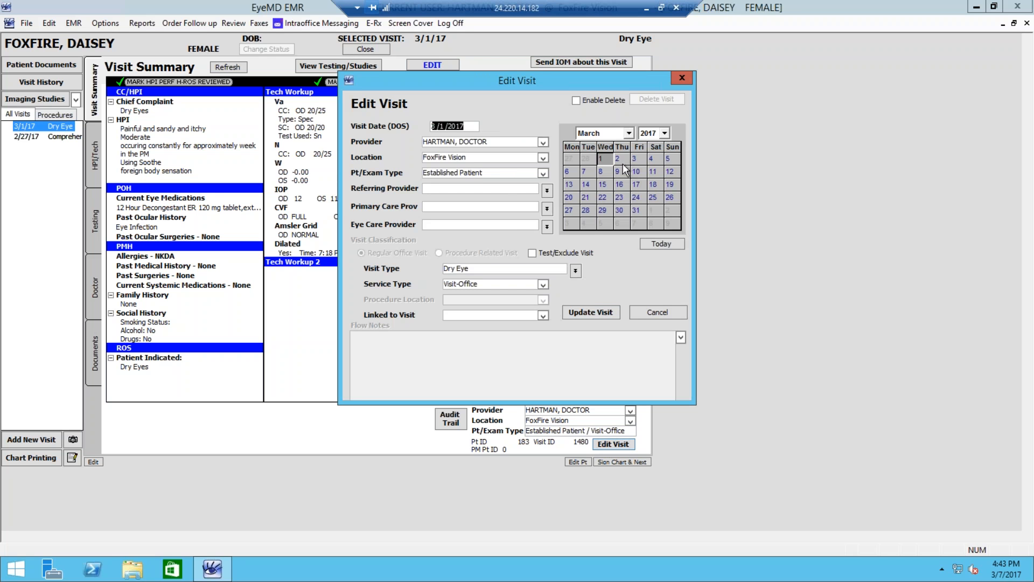
- Set the visit date to today, 03/07/2017, change the visit type to Comprehensive-Previous and update the visit
{"action": "left_click", "coordinate": [662, 242]}
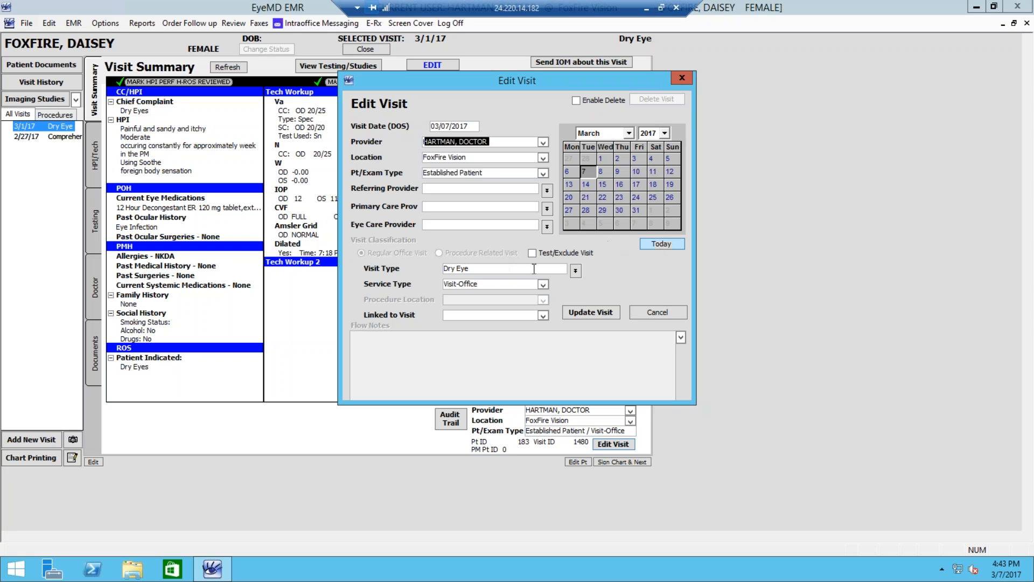
{"action": "left_click", "coordinate": [575, 271]}
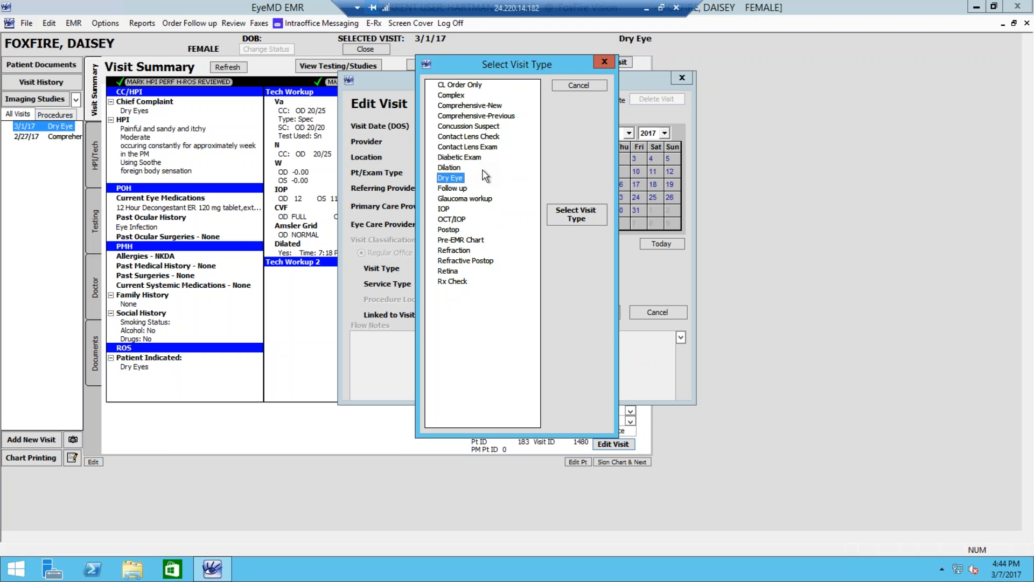
{"action": "left_click", "coordinate": [483, 116]}
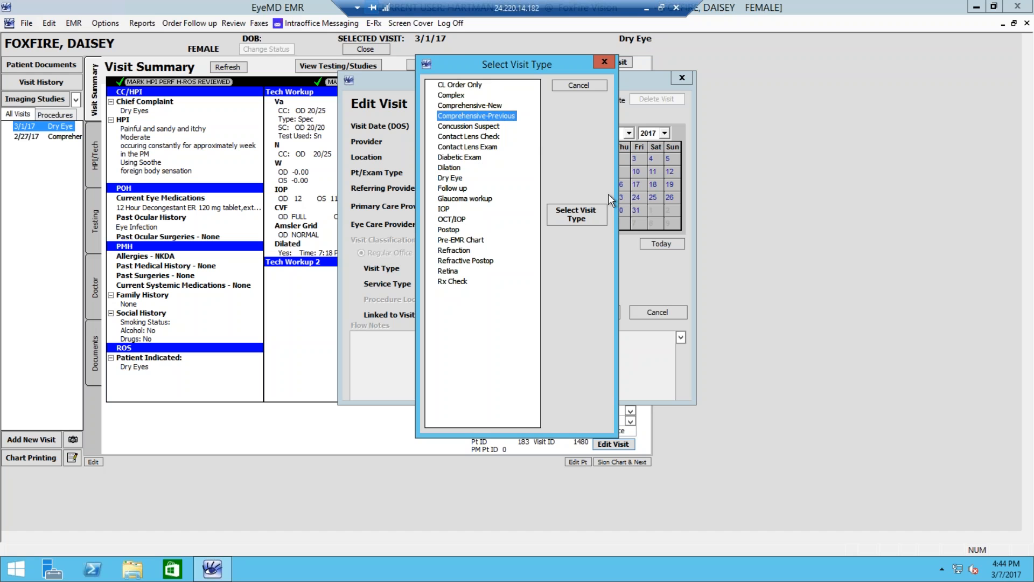
{"action": "left_click", "coordinate": [580, 215]}
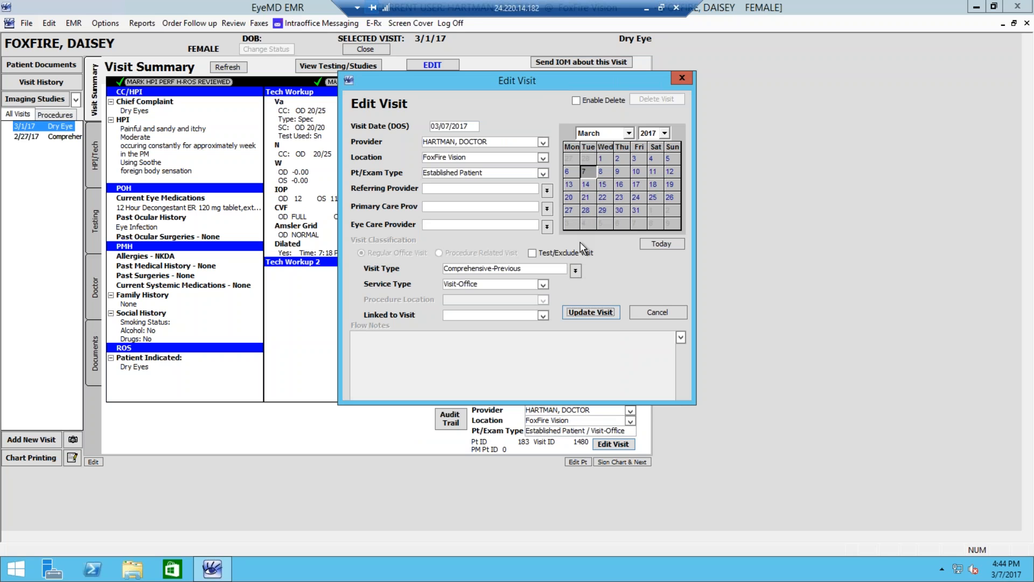
{"action": "left_click", "coordinate": [594, 310]}
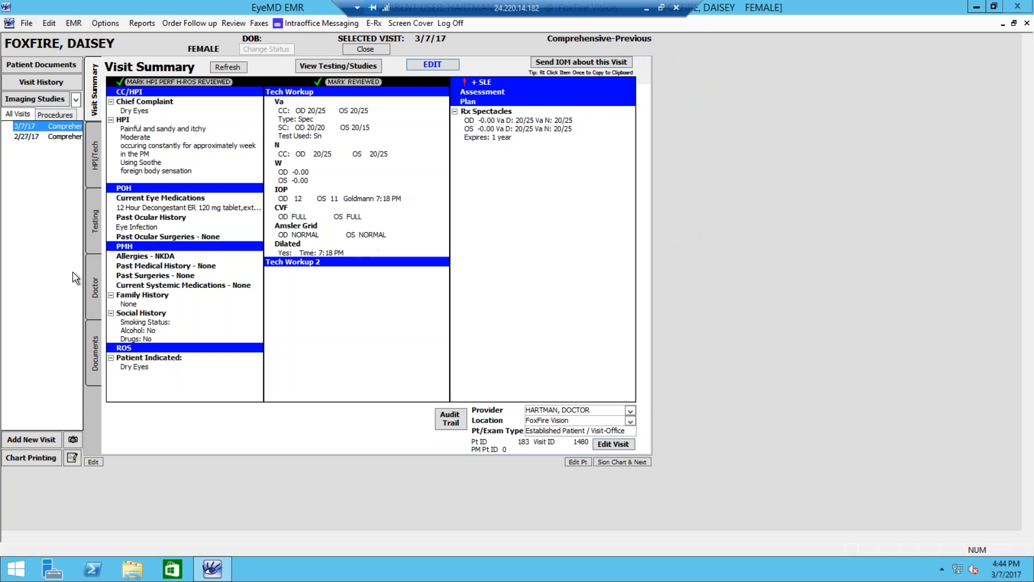
- Look through the SLE, Assessment, Plan and Coding pages of the visit's Doctor section
{"action": "left_click", "coordinate": [94, 284]}
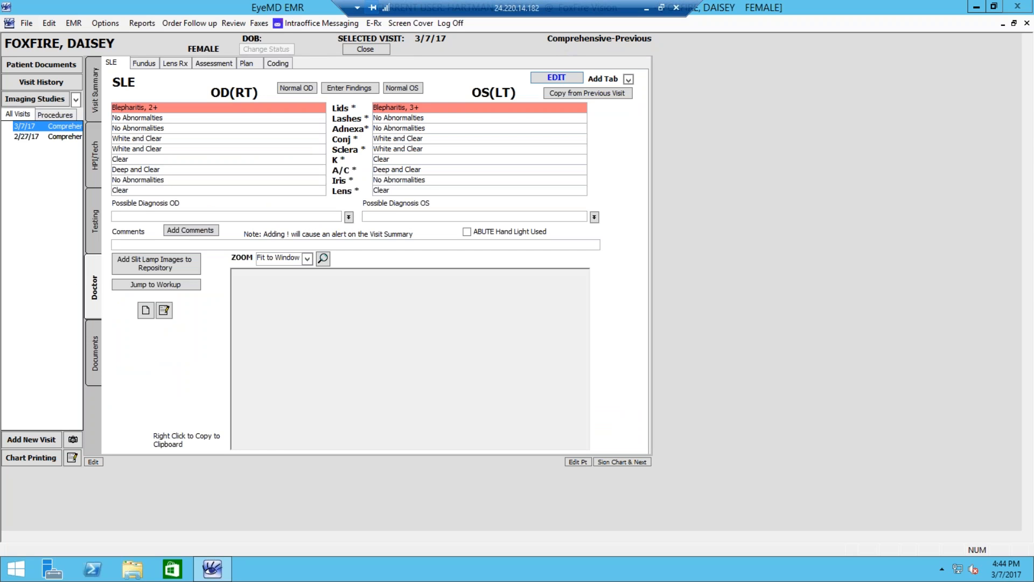
{"action": "left_click", "coordinate": [219, 62]}
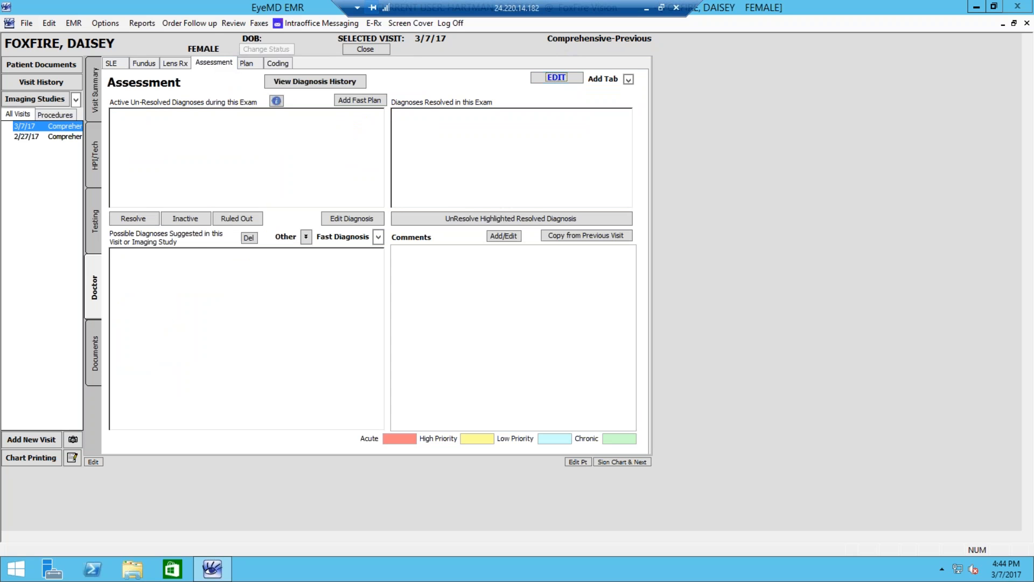
{"action": "left_click", "coordinate": [247, 63]}
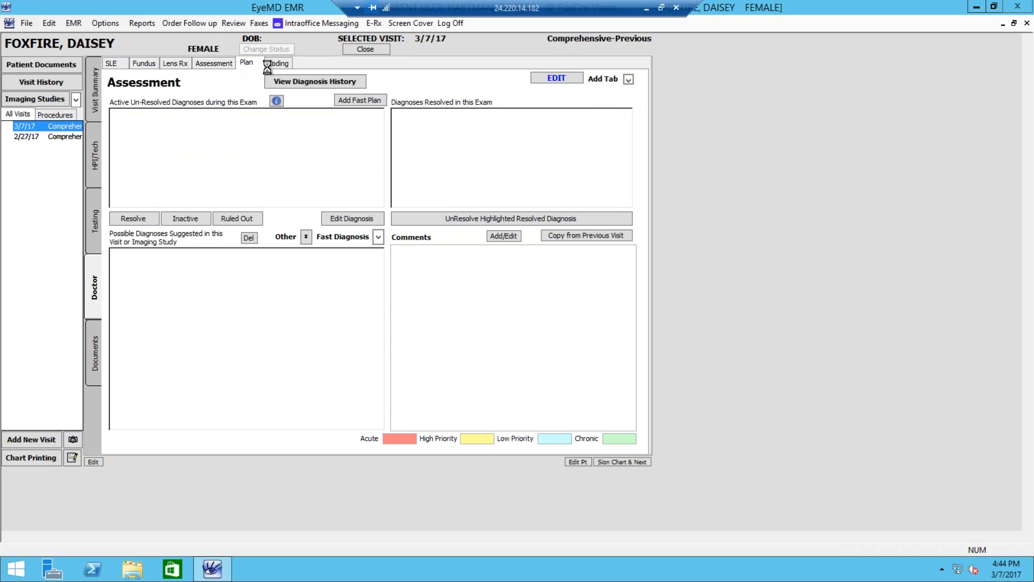
{"action": "left_click", "coordinate": [274, 64]}
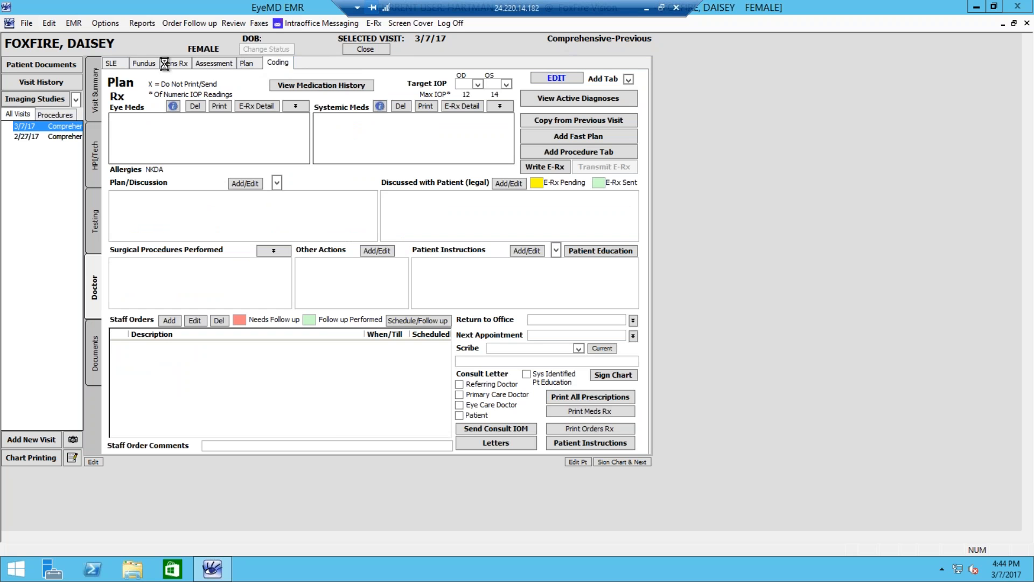
{"action": "left_click", "coordinate": [109, 63]}
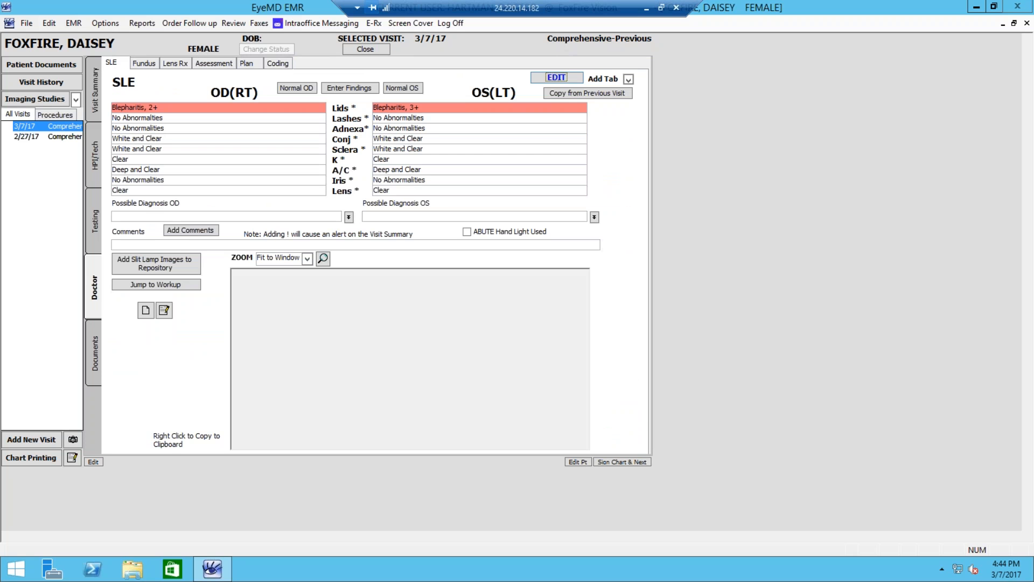
{"action": "left_click", "coordinate": [199, 63]}
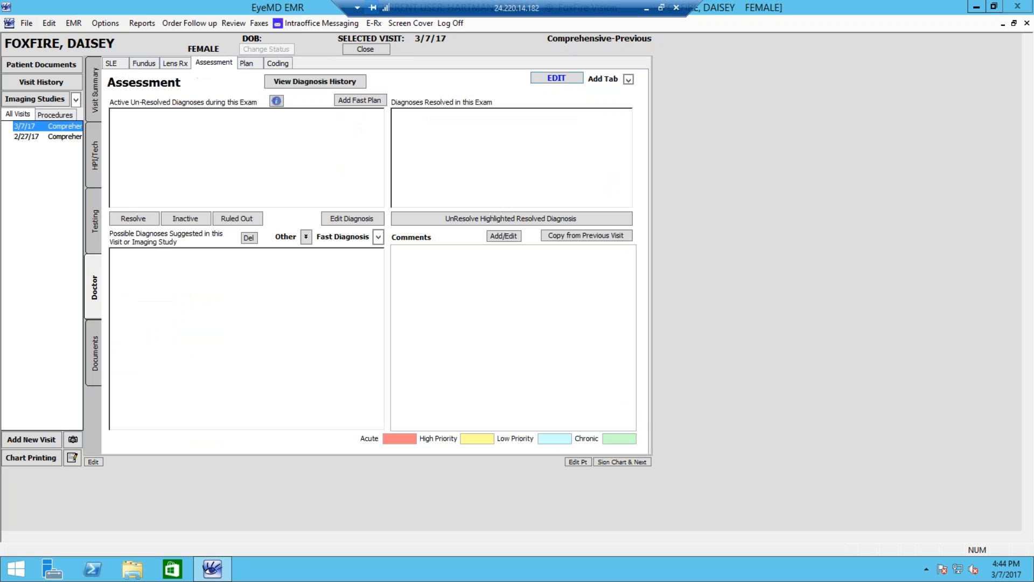
- Open the SLE findings entry and add the eyelid condition Blepharitis, 1+ for the right eye (OD)
{"action": "left_click", "coordinate": [120, 64]}
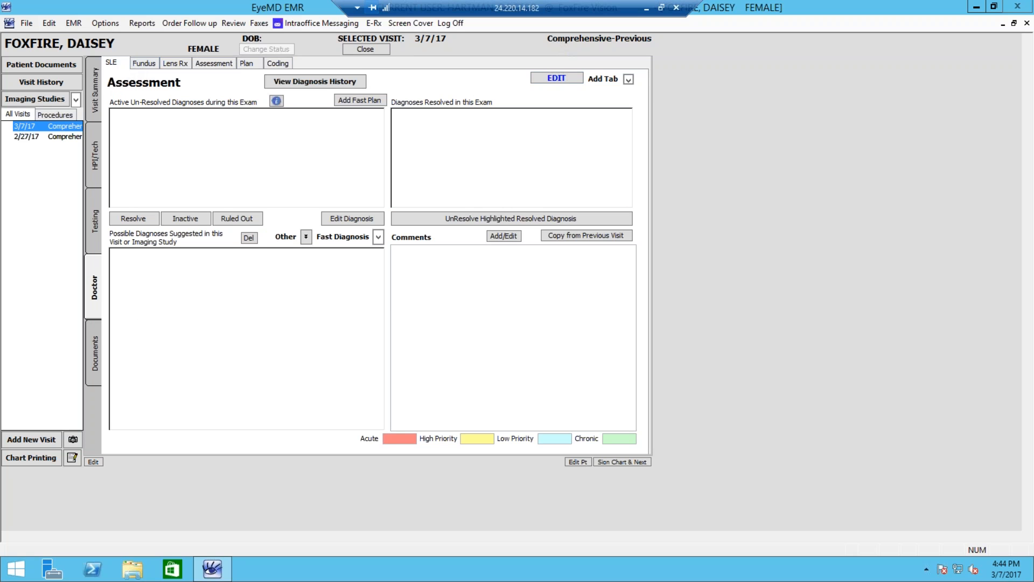
{"action": "left_click", "coordinate": [367, 88]}
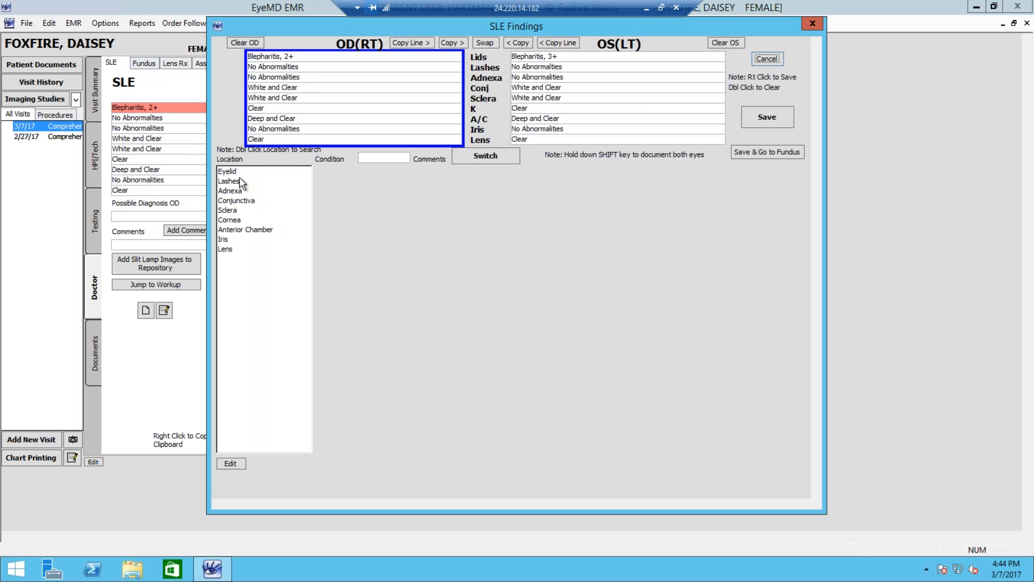
{"action": "left_click", "coordinate": [237, 172]}
{"action": "left_click", "coordinate": [330, 179]}
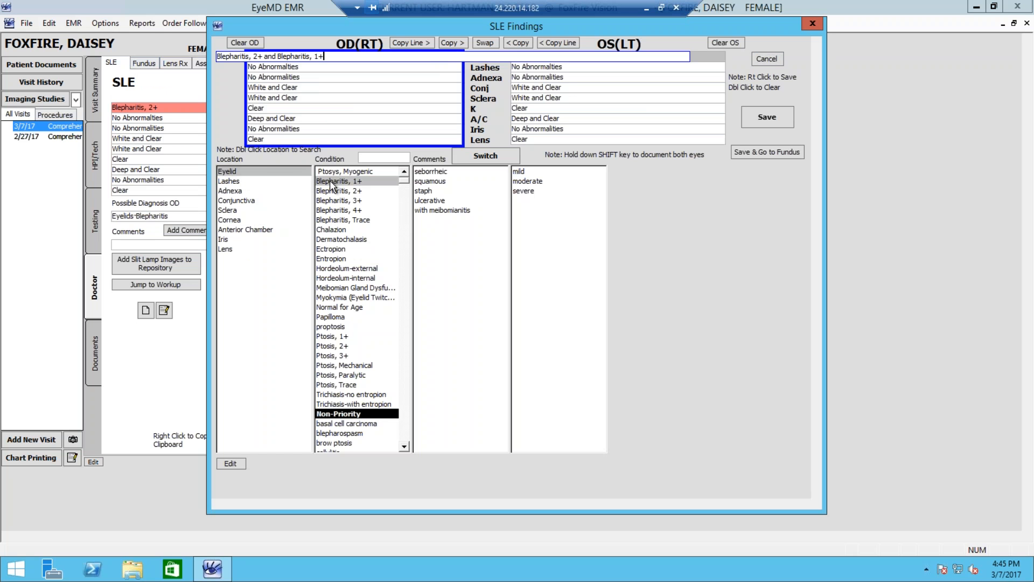
- Record the cornea conditions Abrasion and Foreign Body for the right eye (OD) and save the SLE findings
{"action": "left_click", "coordinate": [245, 189]}
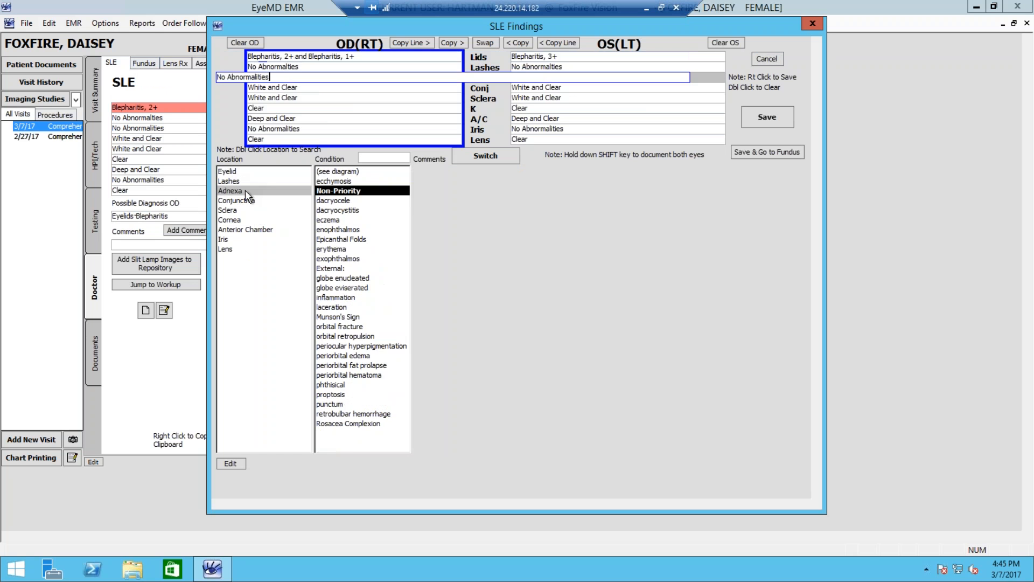
{"action": "left_click", "coordinate": [252, 219]}
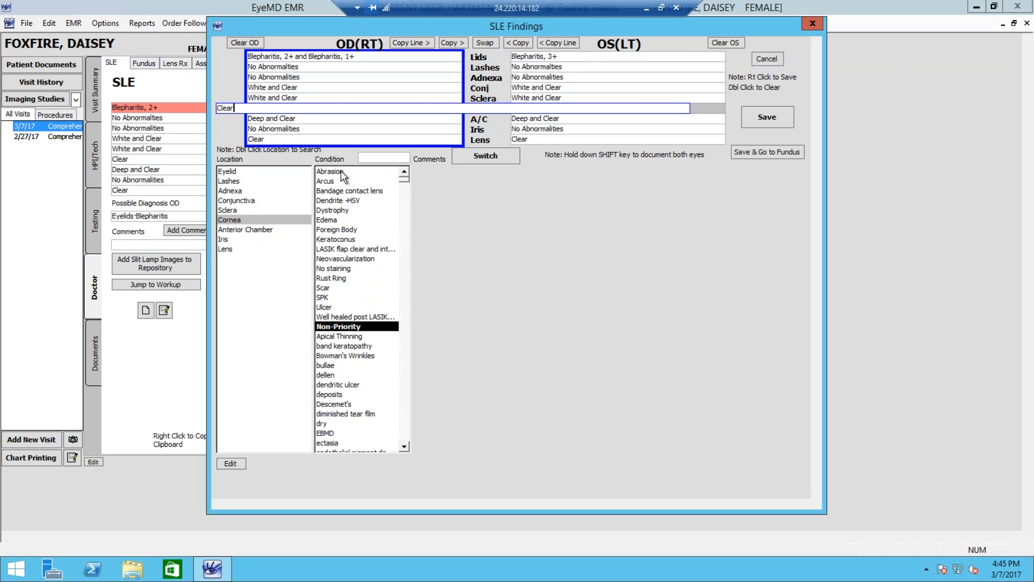
{"action": "left_click", "coordinate": [341, 172]}
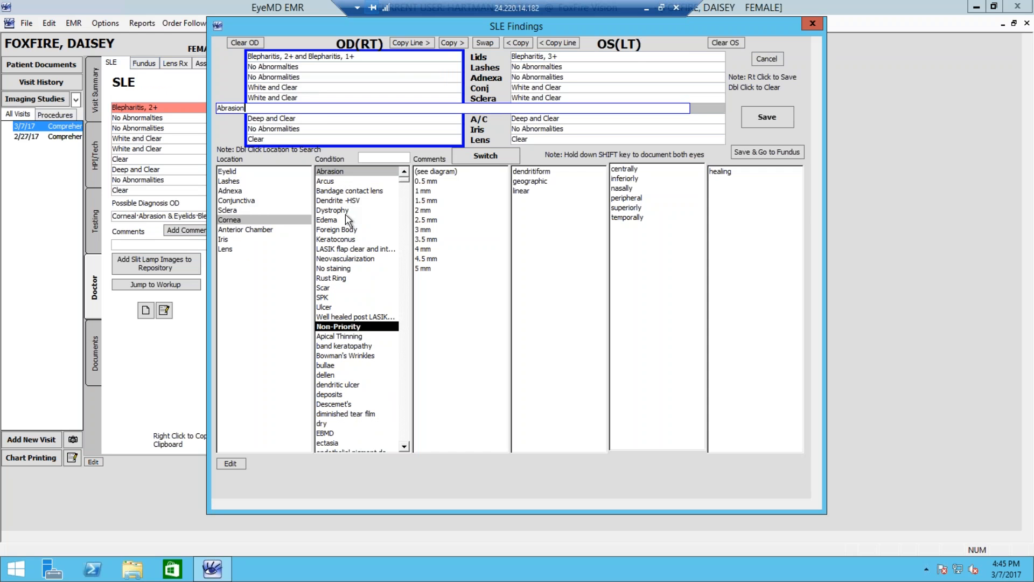
{"action": "left_click", "coordinate": [342, 230]}
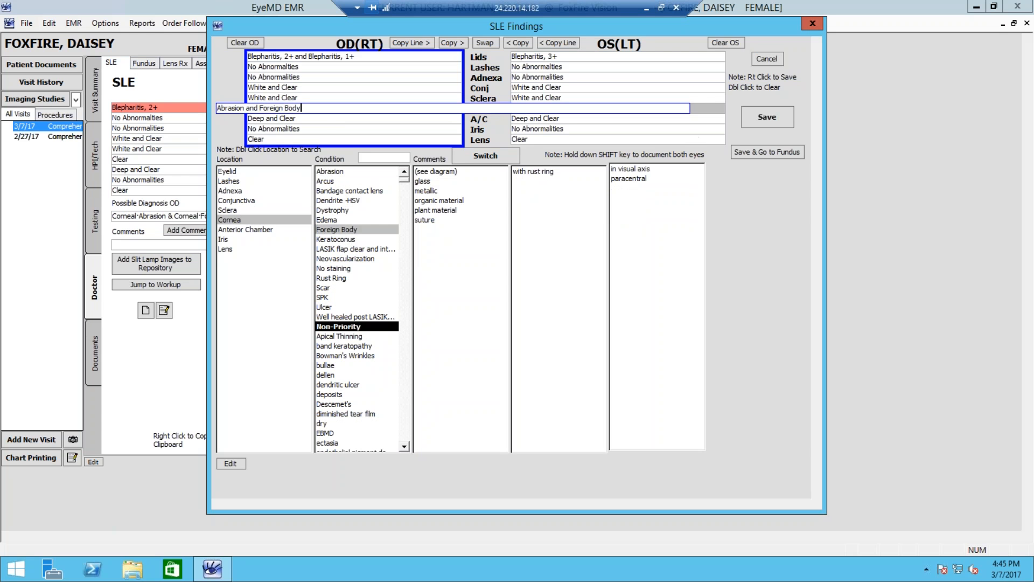
{"action": "left_click", "coordinate": [782, 121]}
- In the HPI/Tech Workup, enter the OD manifest refraction with sphere -2.25, cylinder -0.25 and axis 180
{"action": "left_click", "coordinate": [96, 157]}
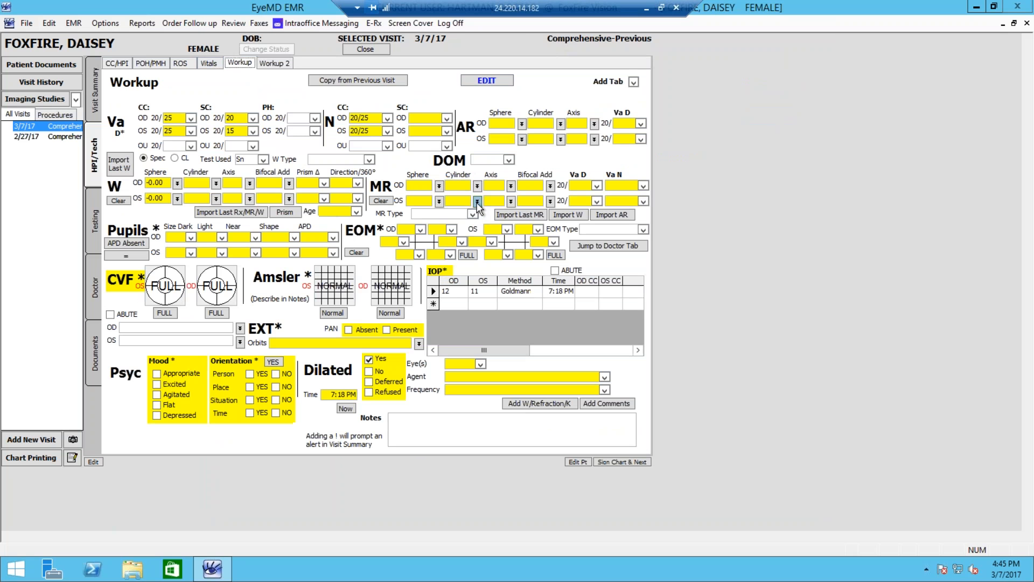
{"action": "left_click", "coordinate": [440, 186]}
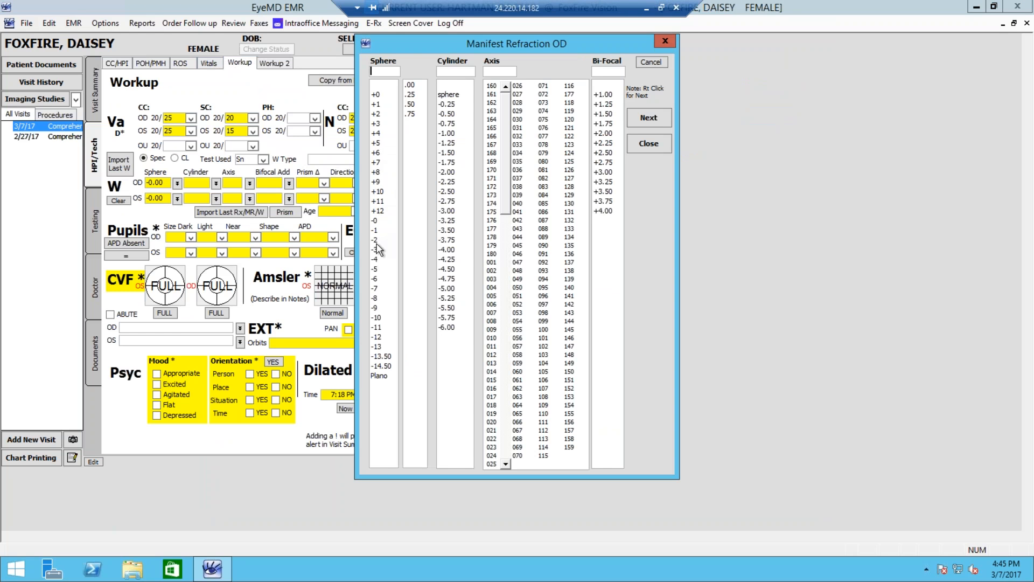
{"action": "left_click", "coordinate": [377, 240]}
{"action": "left_click", "coordinate": [412, 94]}
{"action": "left_click", "coordinate": [449, 105]}
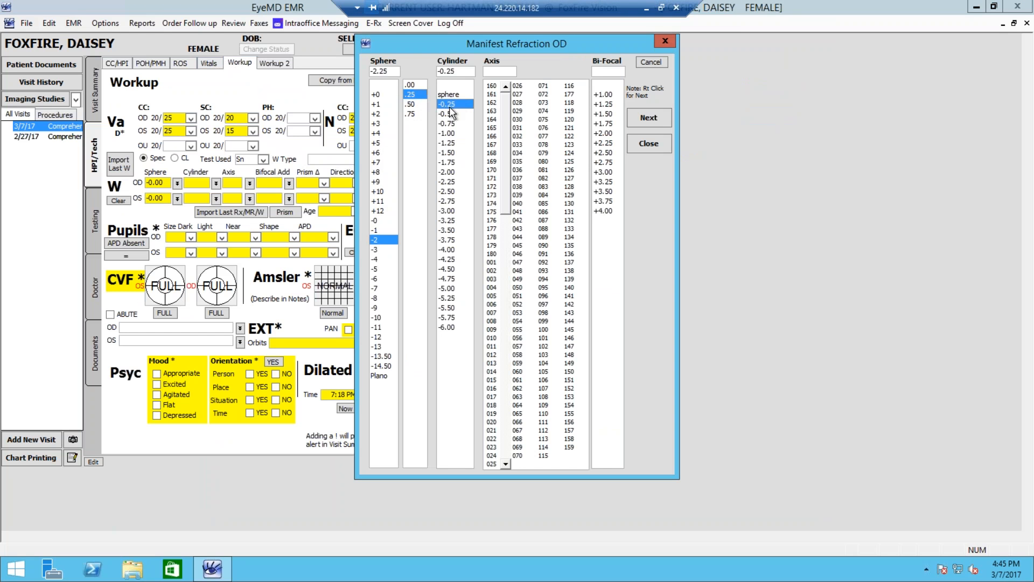
{"action": "left_click", "coordinate": [491, 254]}
{"action": "right_click", "coordinate": [491, 255]}
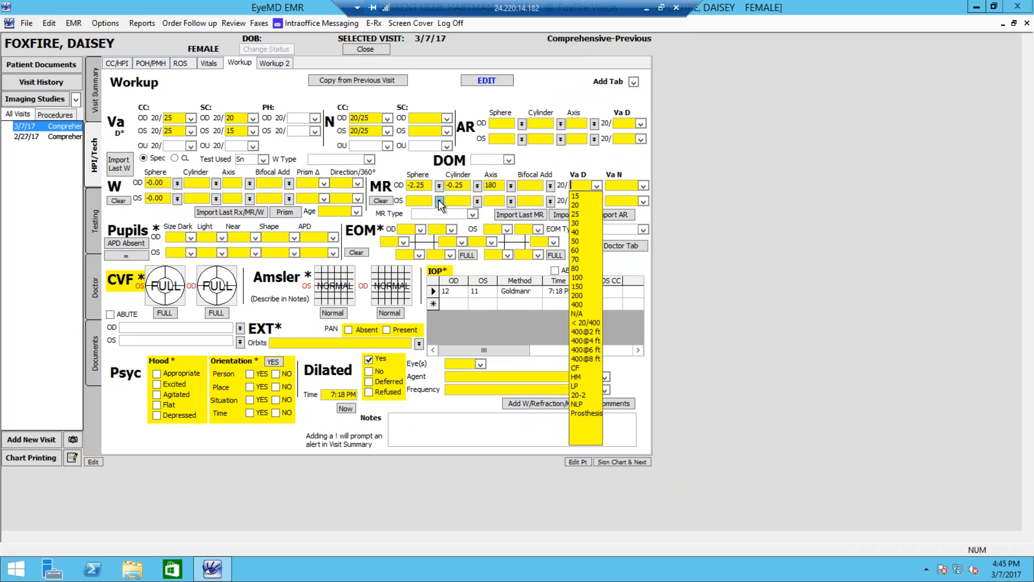
- Enter the OS manifest refraction with sphere -3.50, cylinder -1.75 and axis 043
{"action": "left_click", "coordinate": [380, 248]}
{"action": "left_click", "coordinate": [411, 104]}
{"action": "left_click", "coordinate": [447, 162]}
{"action": "left_click", "coordinate": [503, 227]}
{"action": "left_click", "coordinate": [518, 229]}
{"action": "left_click", "coordinate": [648, 117]}
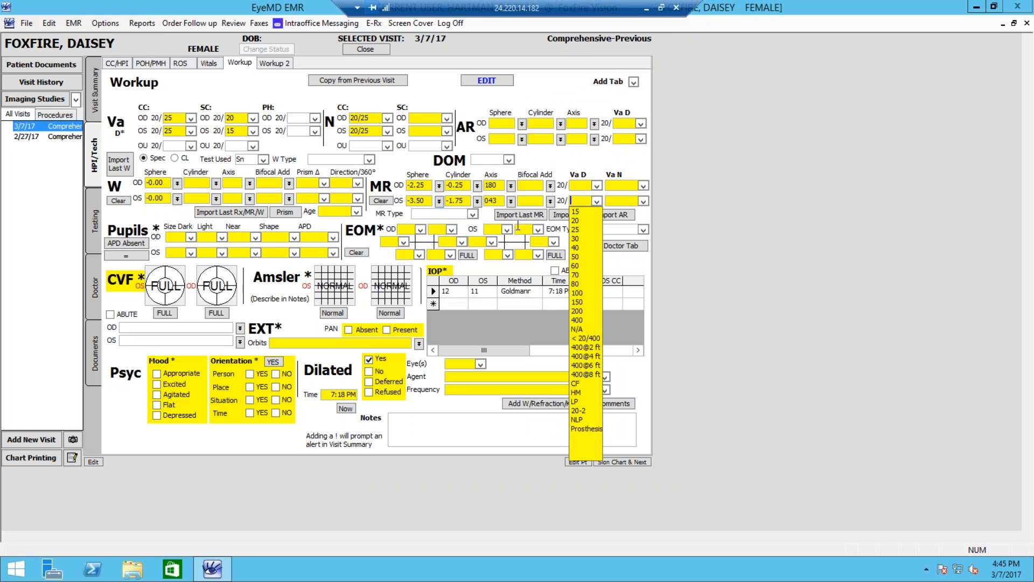
- In the Doctor section's Assessment, add the suggested diagnosis Myopia OU as Chronic, with Mild severity for both OD and OS
{"action": "left_click", "coordinate": [96, 291]}
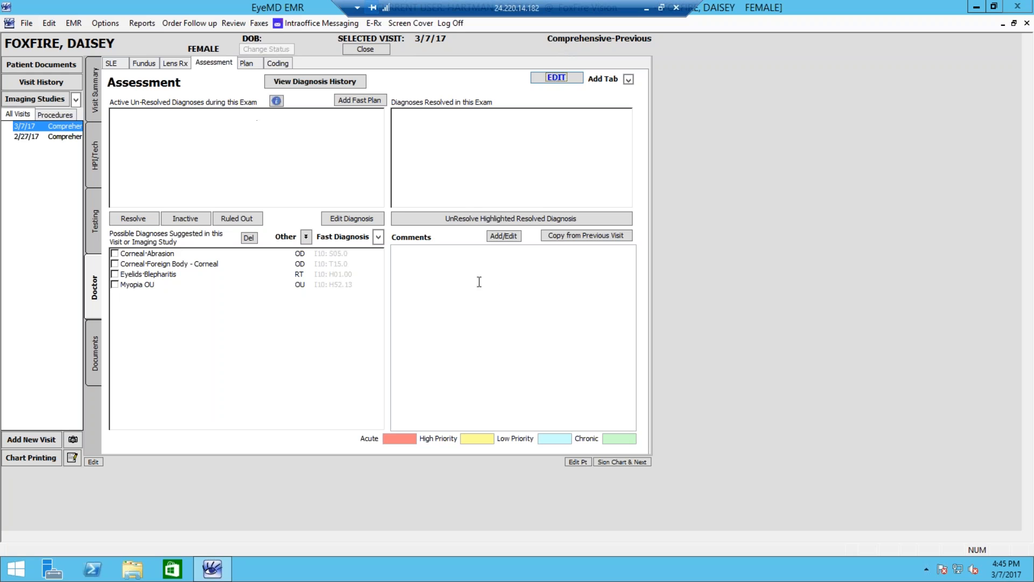
{"action": "left_click", "coordinate": [457, 392]}
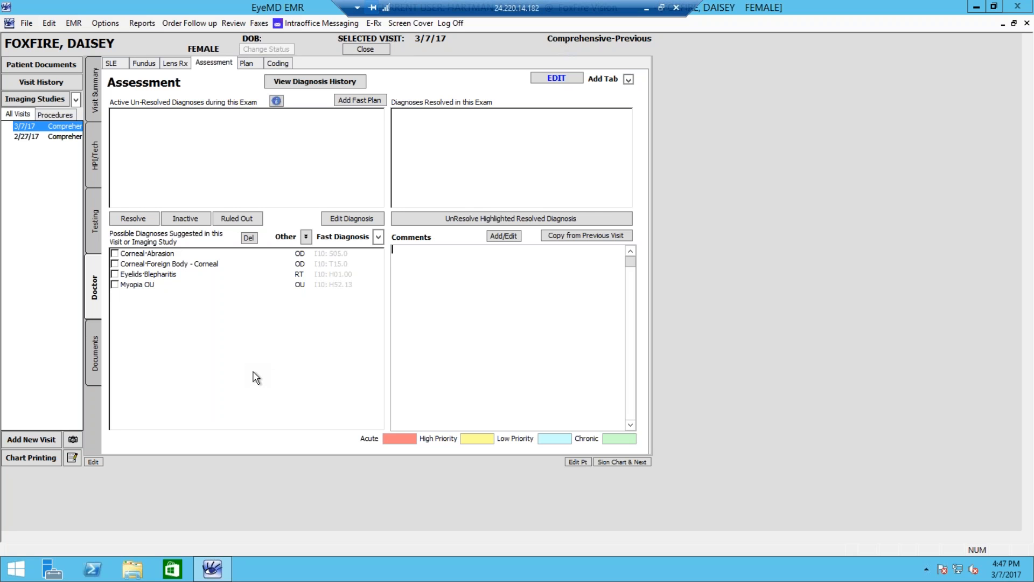
{"action": "left_click", "coordinate": [117, 286]}
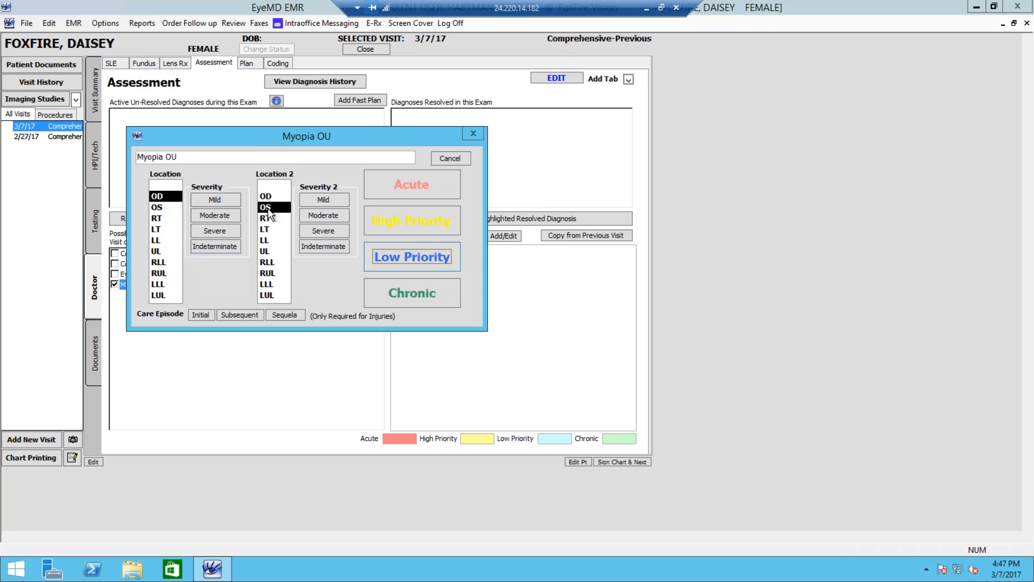
{"action": "left_click", "coordinate": [238, 203]}
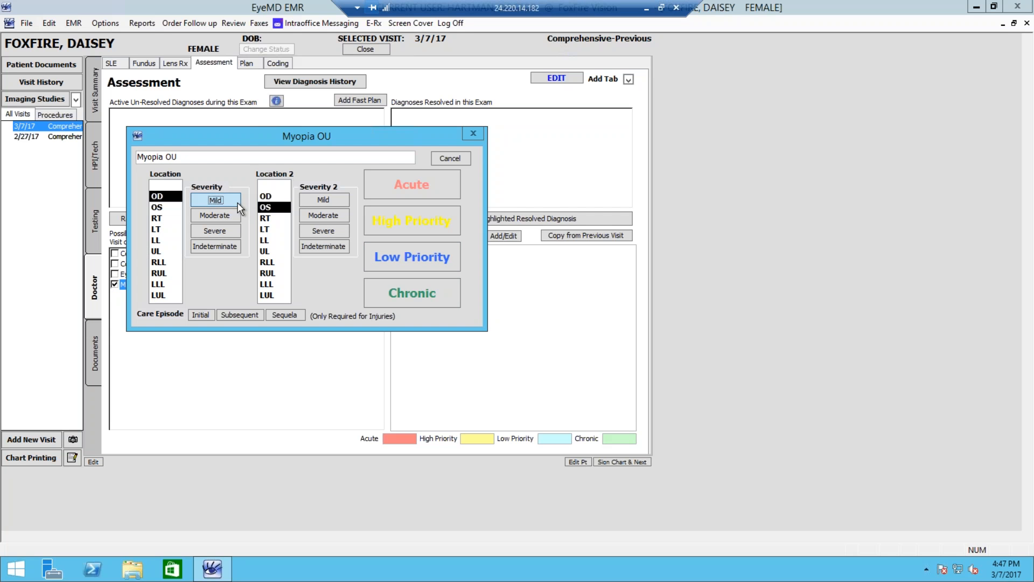
{"action": "left_click", "coordinate": [320, 202]}
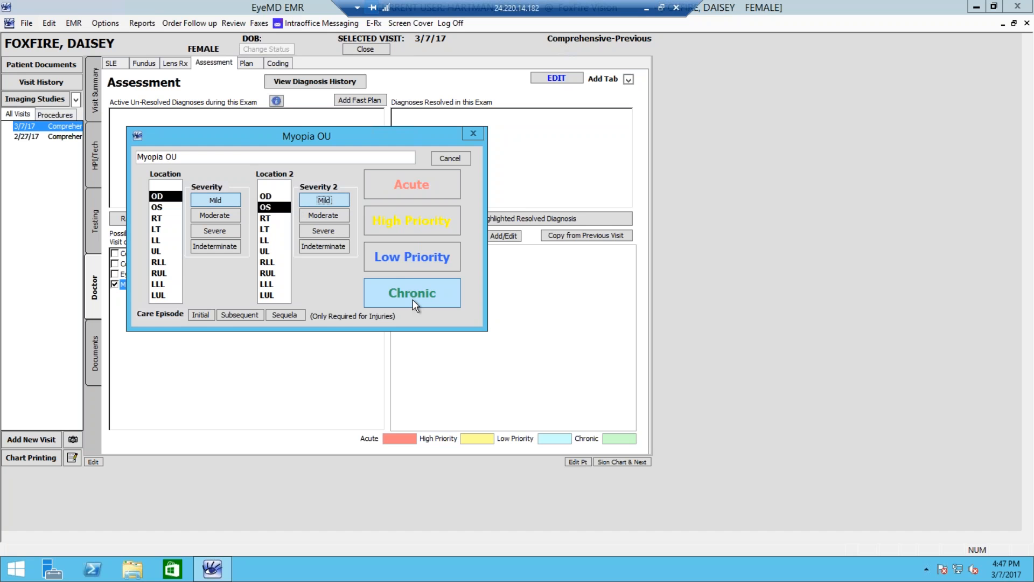
{"action": "left_click_drag", "start_coordinate": [395, 139], "coordinate": [597, 152]}
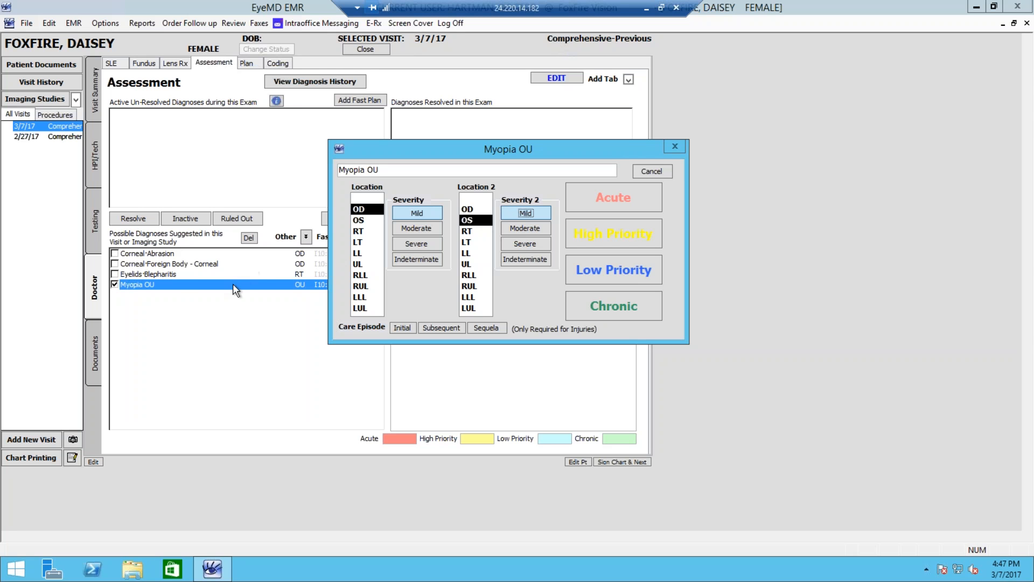
{"action": "left_click", "coordinate": [524, 213]}
{"action": "left_click", "coordinate": [616, 309]}
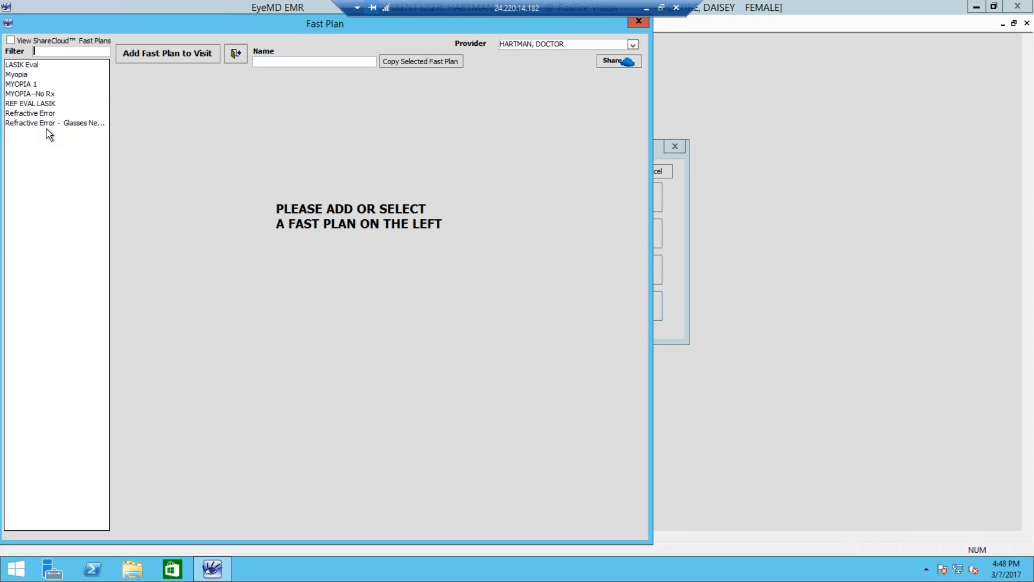
- Compare the contents of the LASIK Eval, Myopia, Refractive Error and REF EVAL LASIK fast plans
{"action": "left_click", "coordinate": [24, 64]}
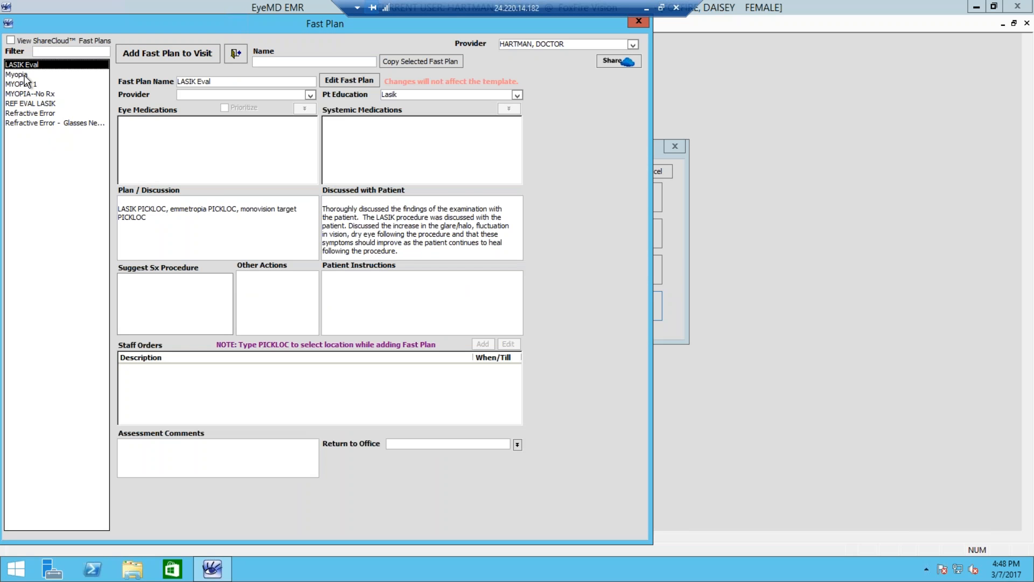
{"action": "left_click", "coordinate": [22, 74]}
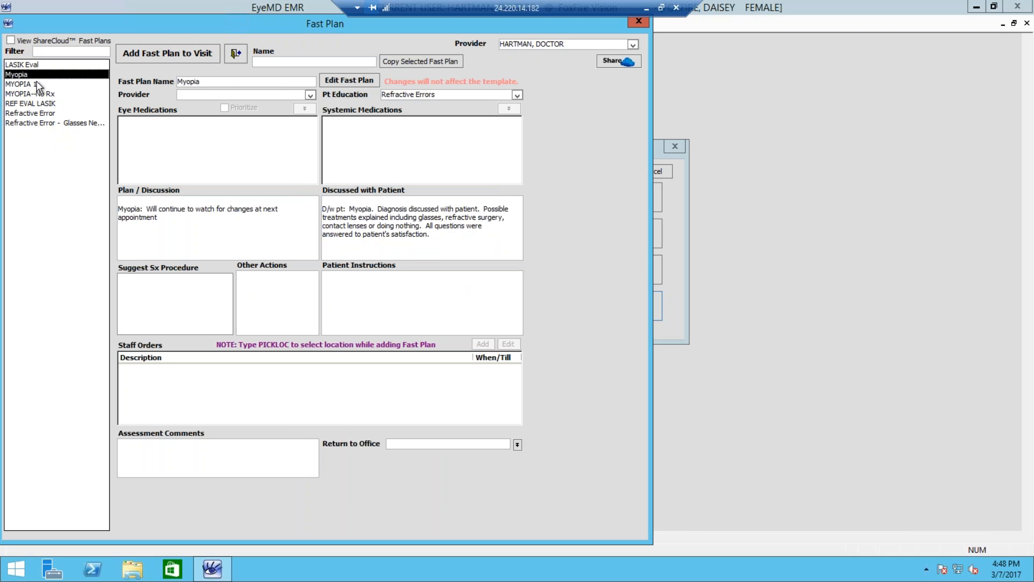
{"action": "left_click", "coordinate": [37, 113]}
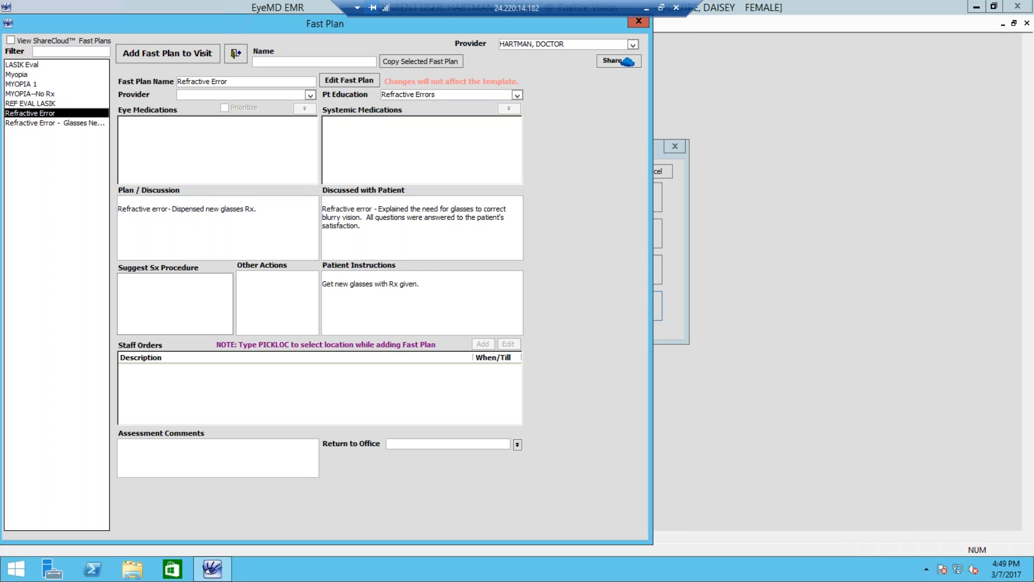
{"action": "left_click", "coordinate": [48, 72]}
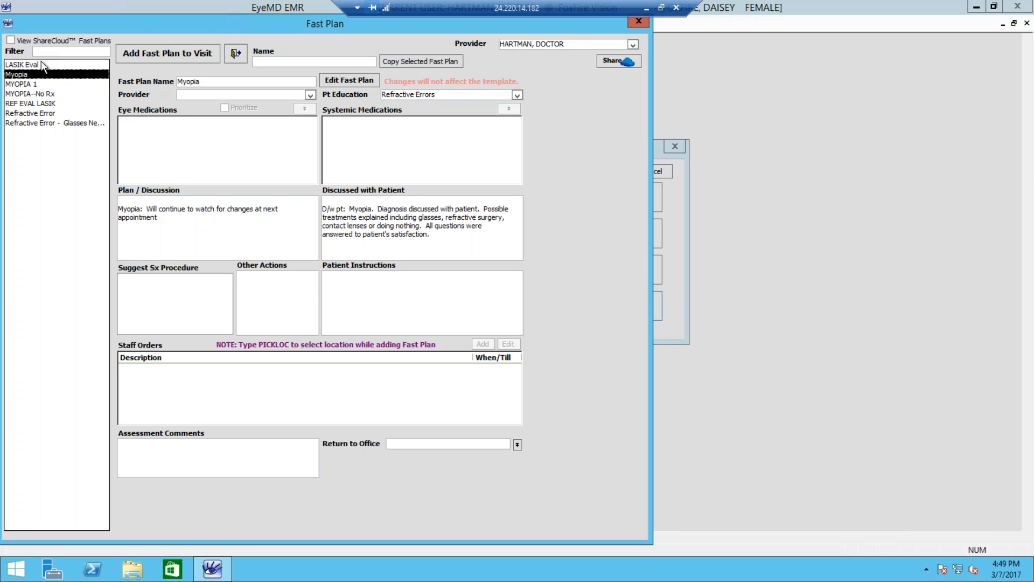
{"action": "left_click", "coordinate": [43, 65]}
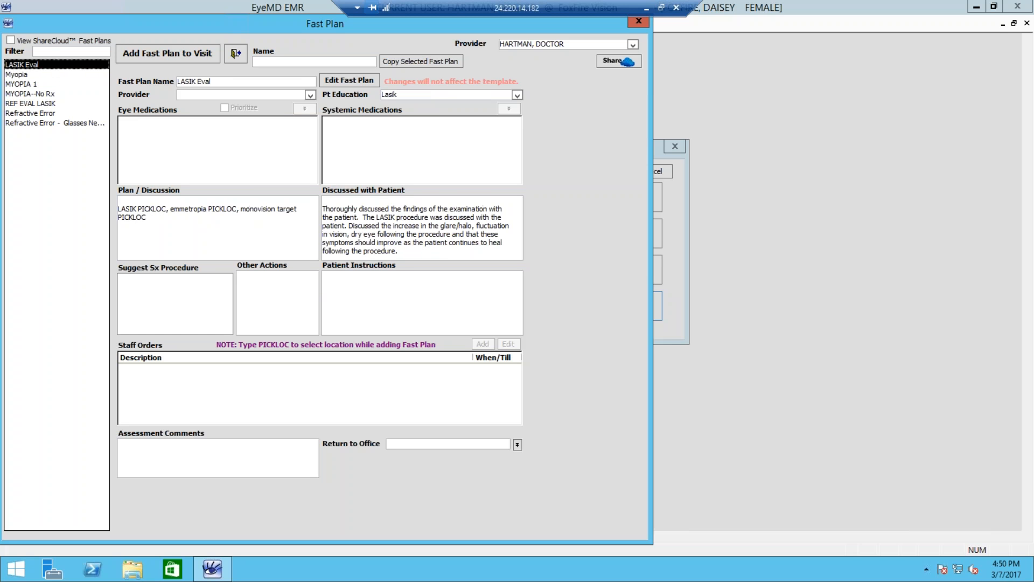
{"action": "left_click", "coordinate": [36, 105]}
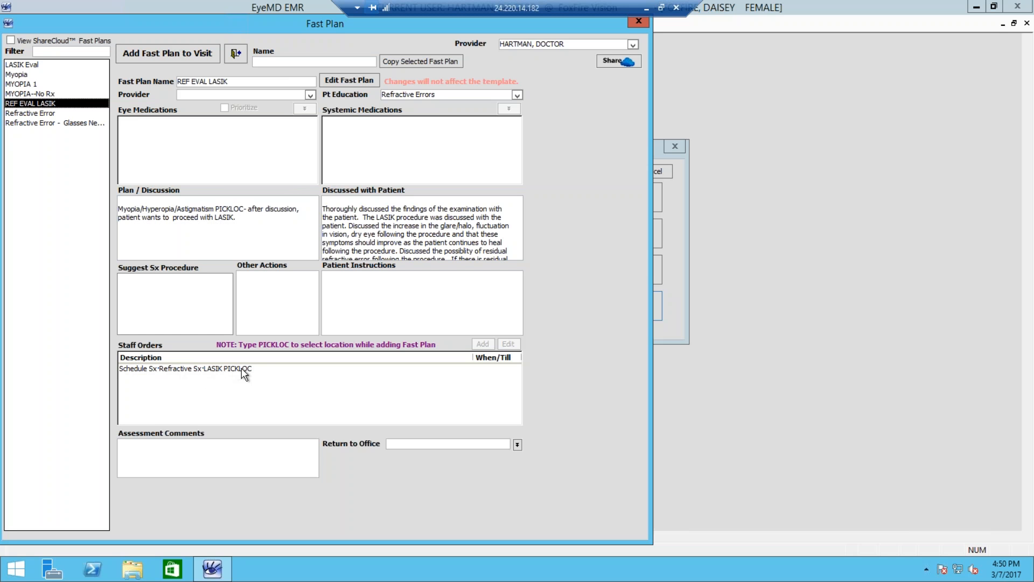
{"action": "left_click", "coordinate": [34, 74]}
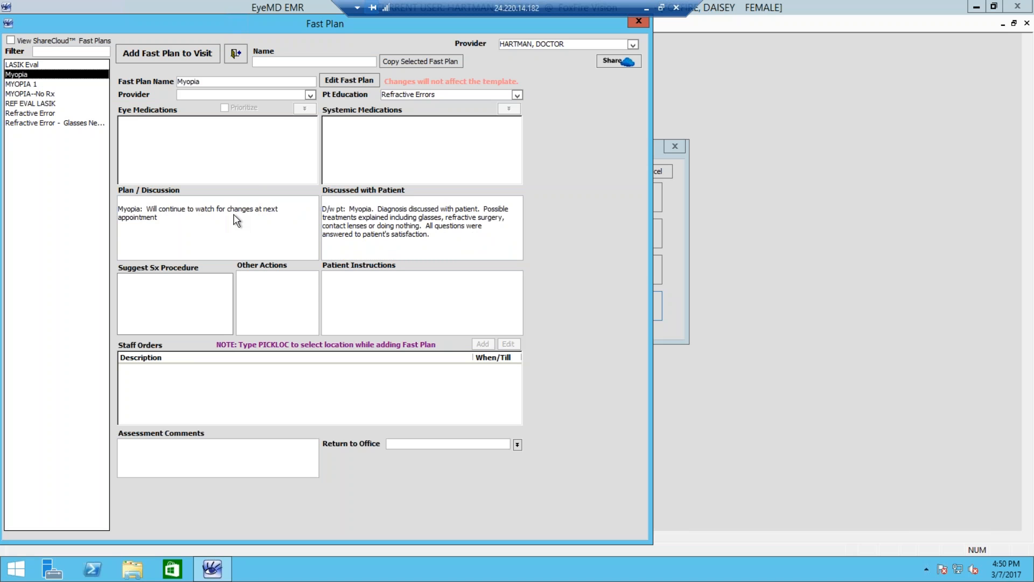
- Add the Refractive Error fast plan to the visit, accept the Refractive Errors patient education and cancel its print job
{"action": "left_click", "coordinate": [47, 116]}
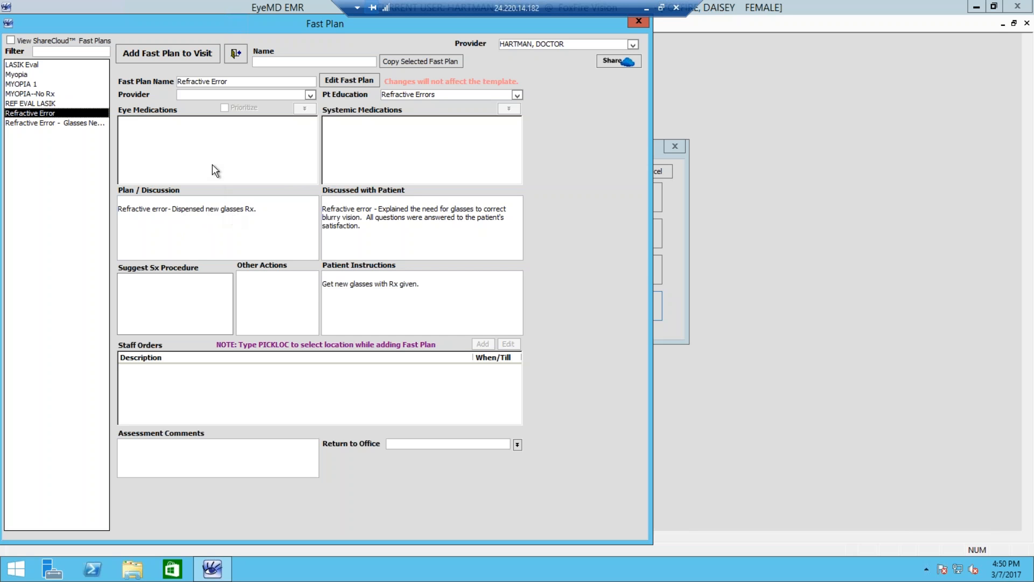
{"action": "left_click", "coordinate": [159, 56]}
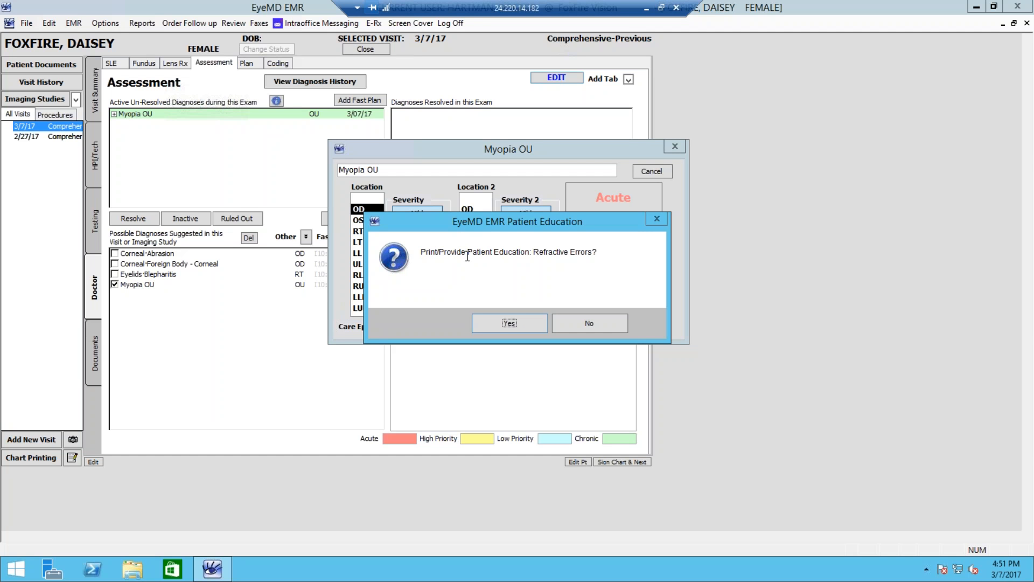
{"action": "left_click", "coordinate": [506, 323]}
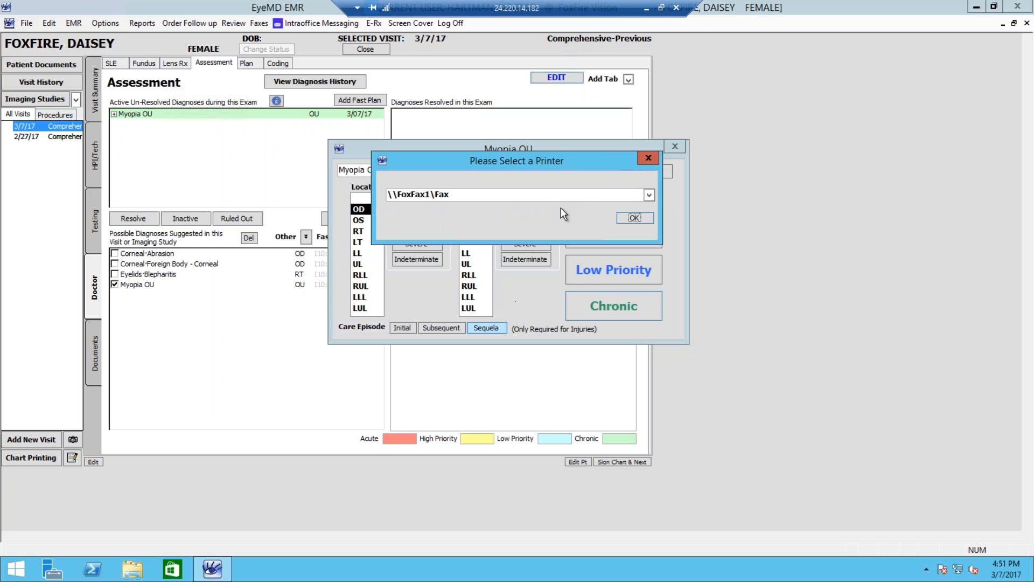
{"action": "left_click", "coordinate": [649, 158]}
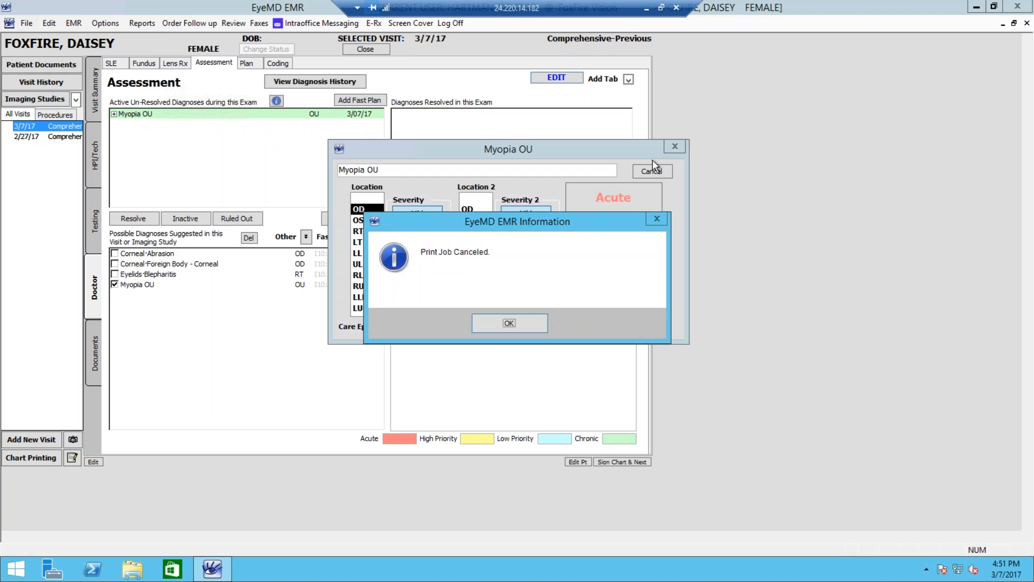
{"action": "left_click", "coordinate": [529, 321]}
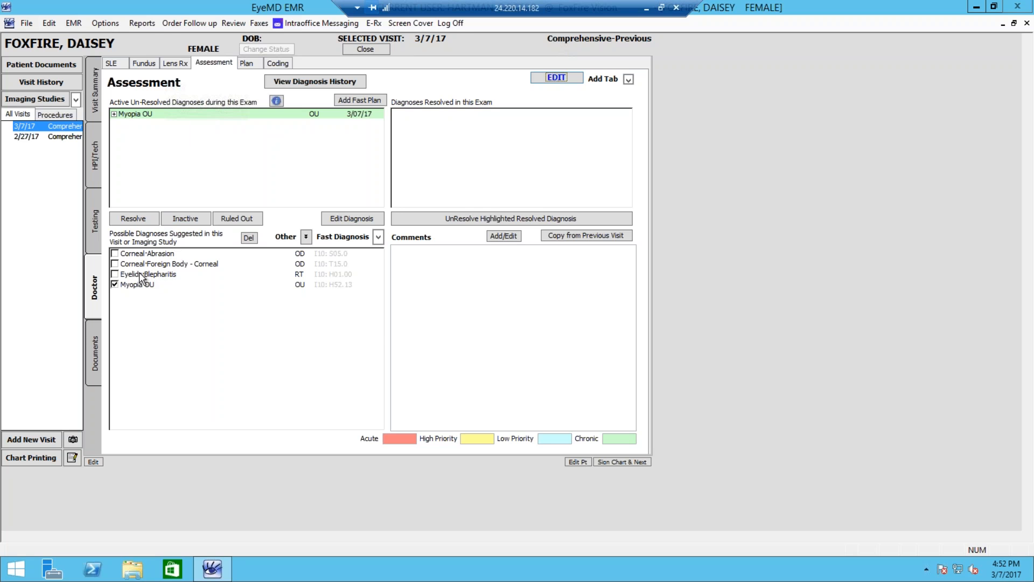
- Add the suggested Eyelids-Blepharitis diagnosis for RT with Moderate severity as Low Priority
{"action": "left_click", "coordinate": [114, 274]}
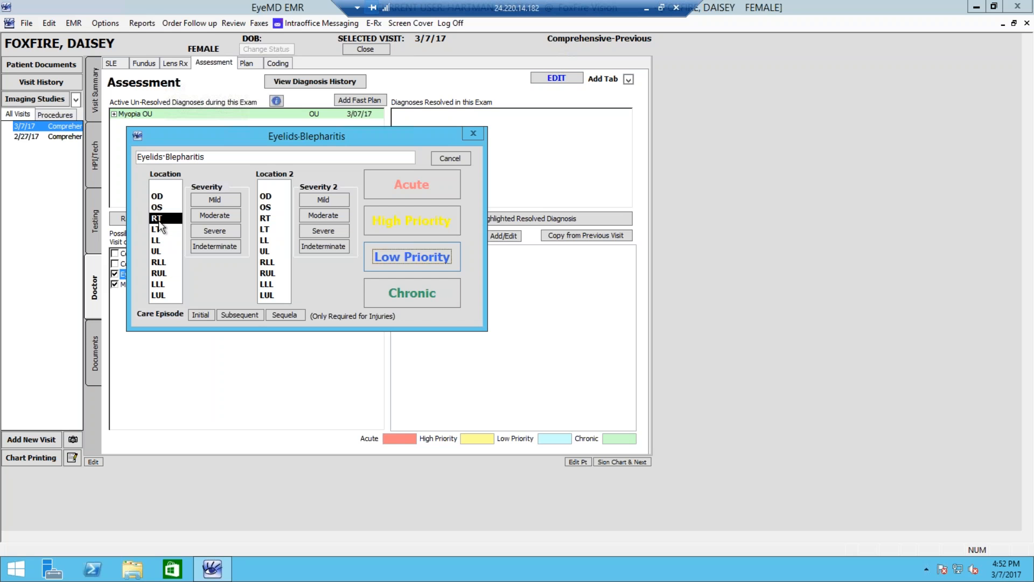
{"action": "left_click", "coordinate": [204, 217]}
{"action": "left_click", "coordinate": [404, 260]}
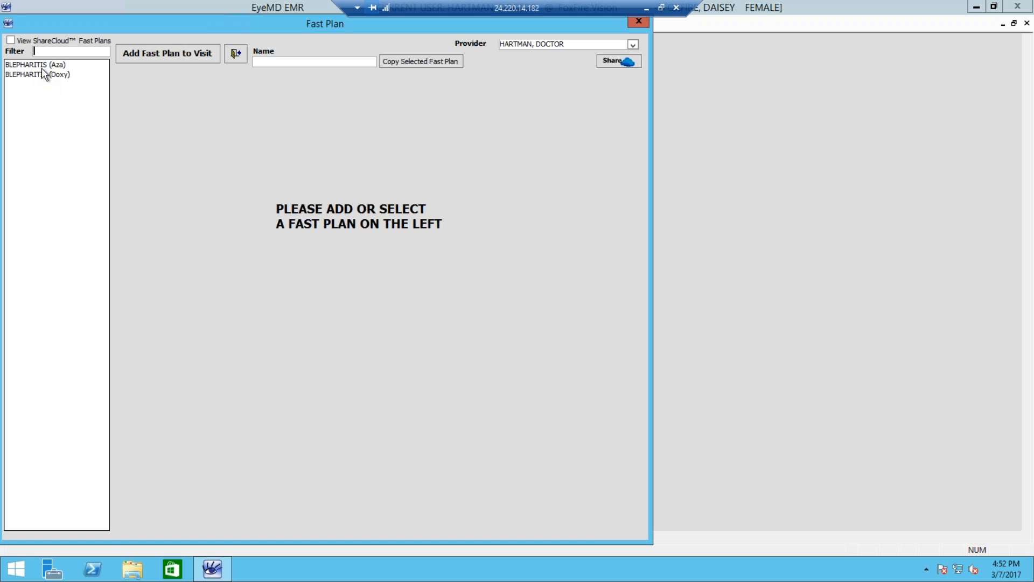
- Review both blepharitis fast plans and add BLEPHARITIS (Doxy) to the visit, with right eye as the Artificial Tears location
{"action": "left_click", "coordinate": [42, 65]}
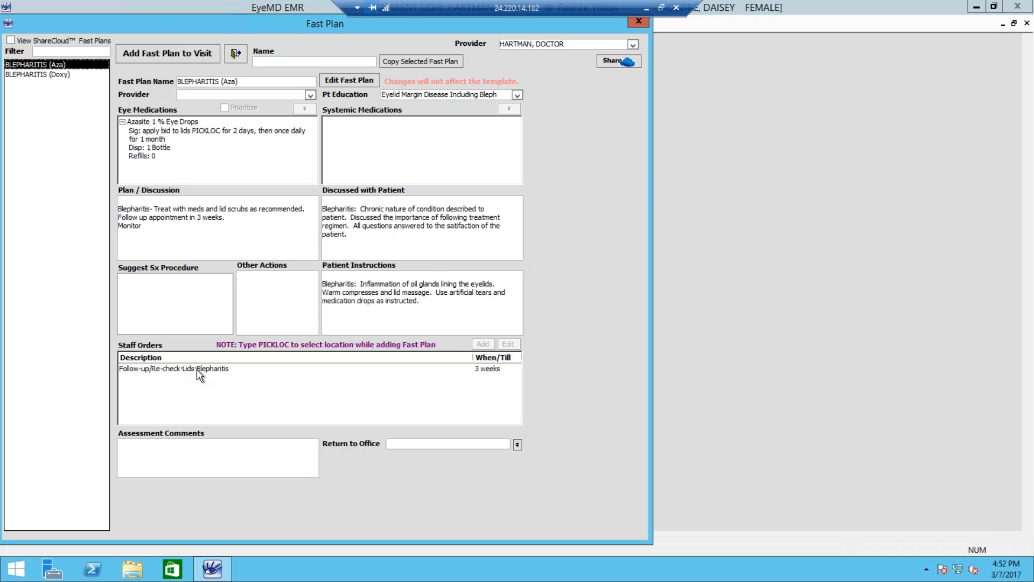
{"action": "left_click", "coordinate": [80, 73]}
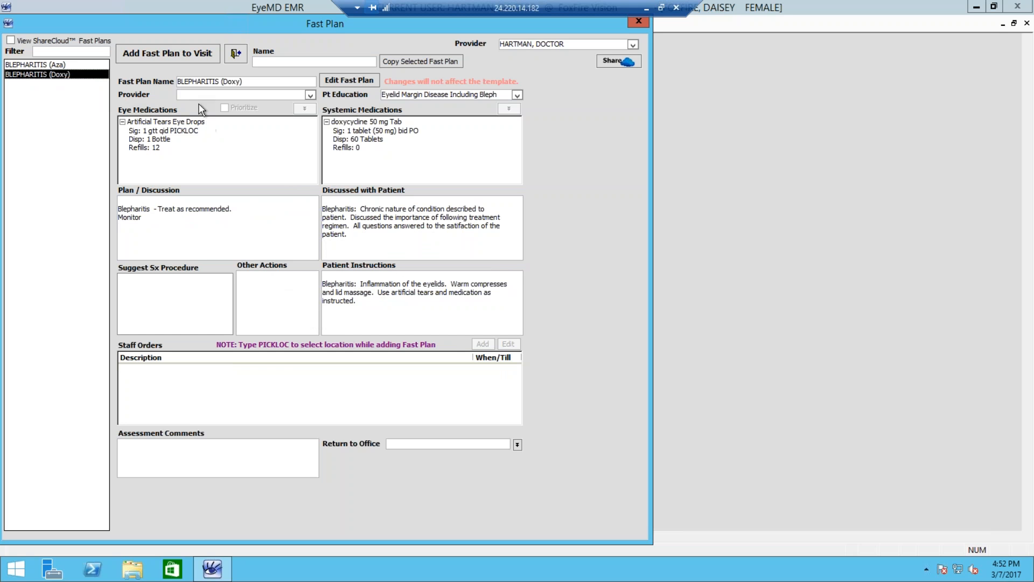
{"action": "left_click", "coordinate": [166, 53]}
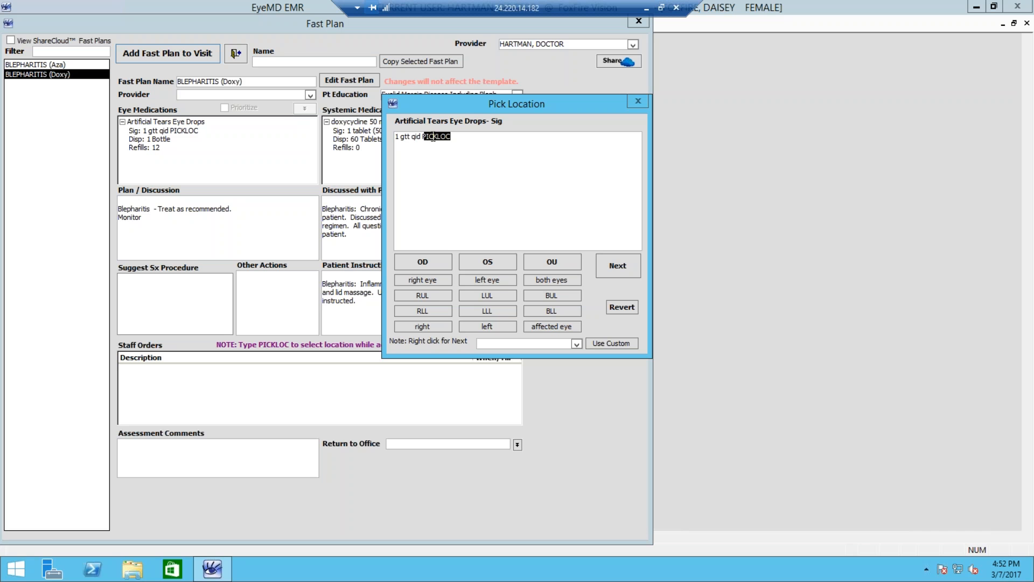
{"action": "left_click", "coordinate": [421, 277]}
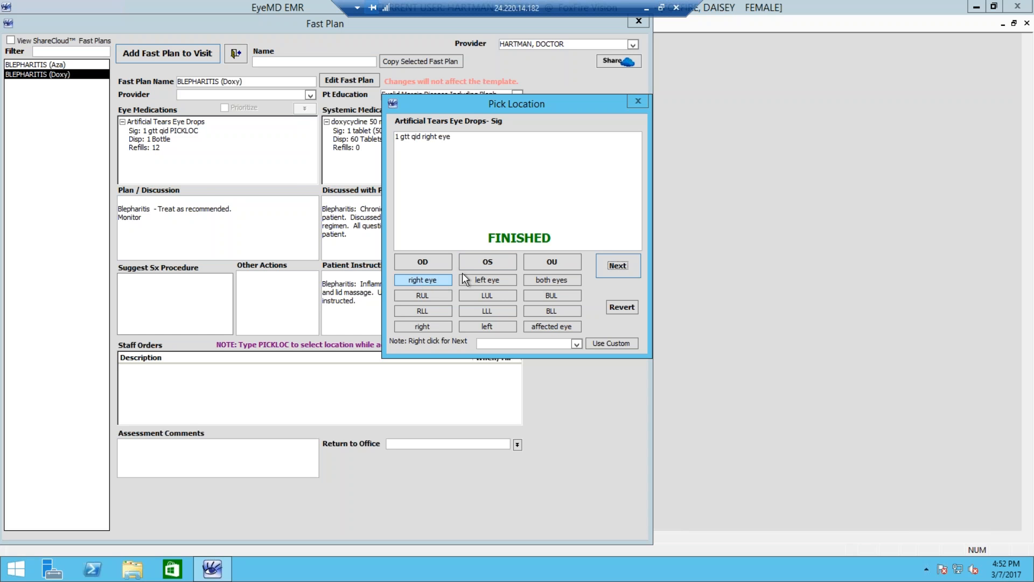
{"action": "left_click", "coordinate": [618, 266]}
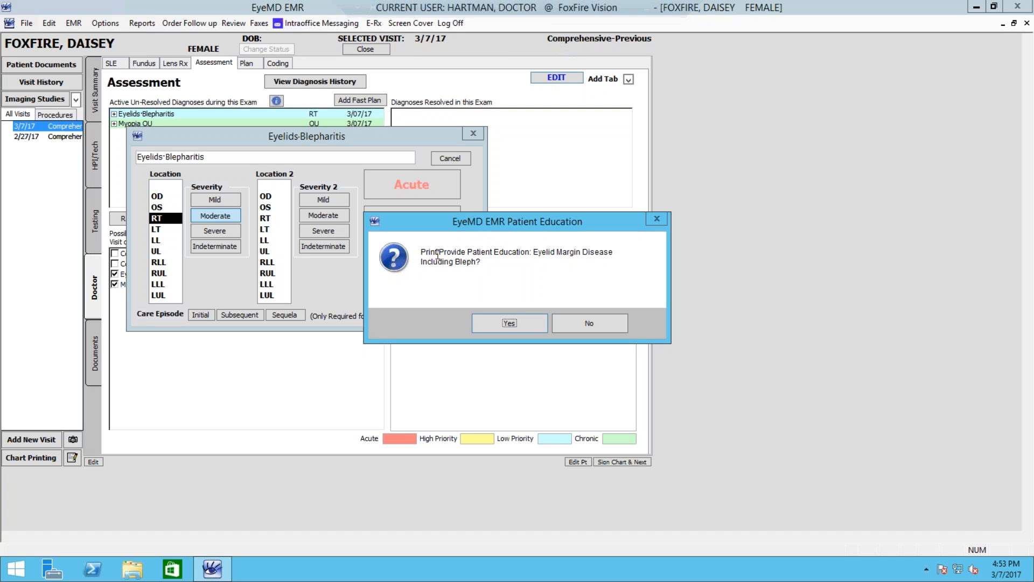
- Accept the Eyelid Margin Disease patient education and cancel its print job at the printer selection
{"action": "left_click_drag", "start_coordinate": [435, 253], "coordinate": [500, 252]}
{"action": "left_click", "coordinate": [517, 253]}
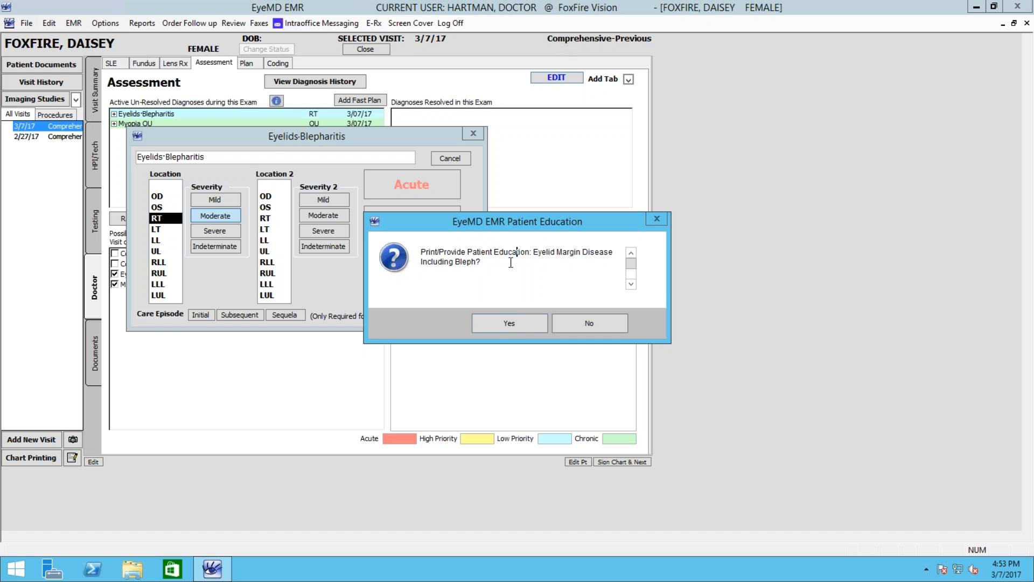
{"action": "left_click", "coordinate": [519, 323]}
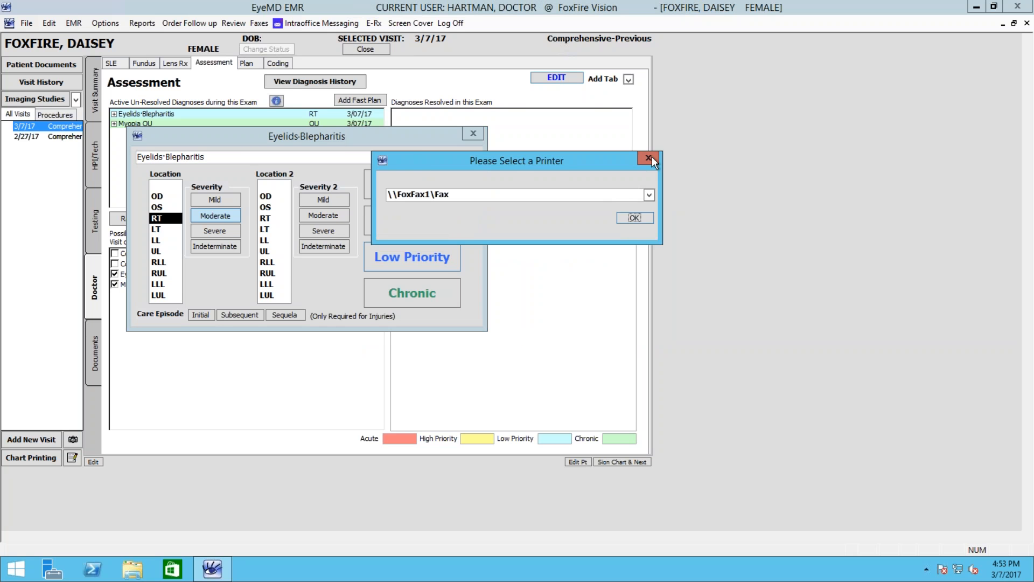
{"action": "left_click", "coordinate": [652, 156]}
{"action": "left_click", "coordinate": [515, 322]}
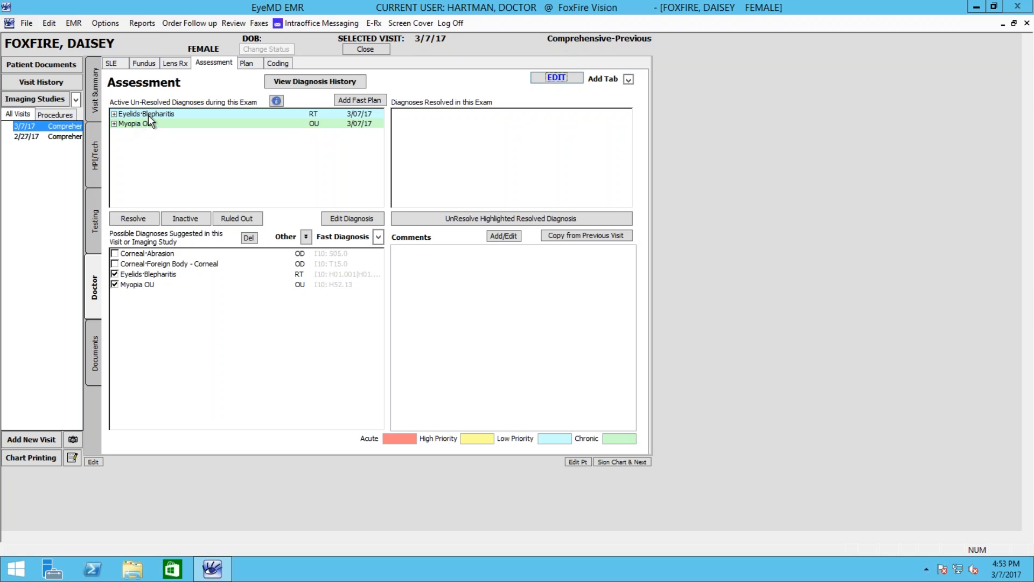
- Add the suggested Corneal Abrasion diagnosis for OD with Mild severity and Initial care episode as Acute
{"action": "left_click", "coordinate": [114, 254]}
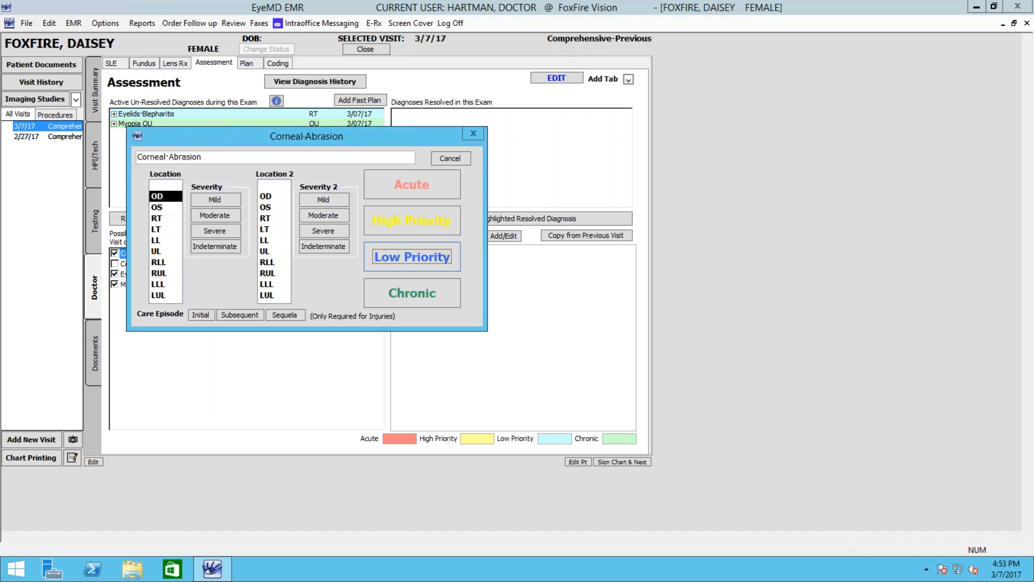
{"action": "left_click", "coordinate": [215, 199]}
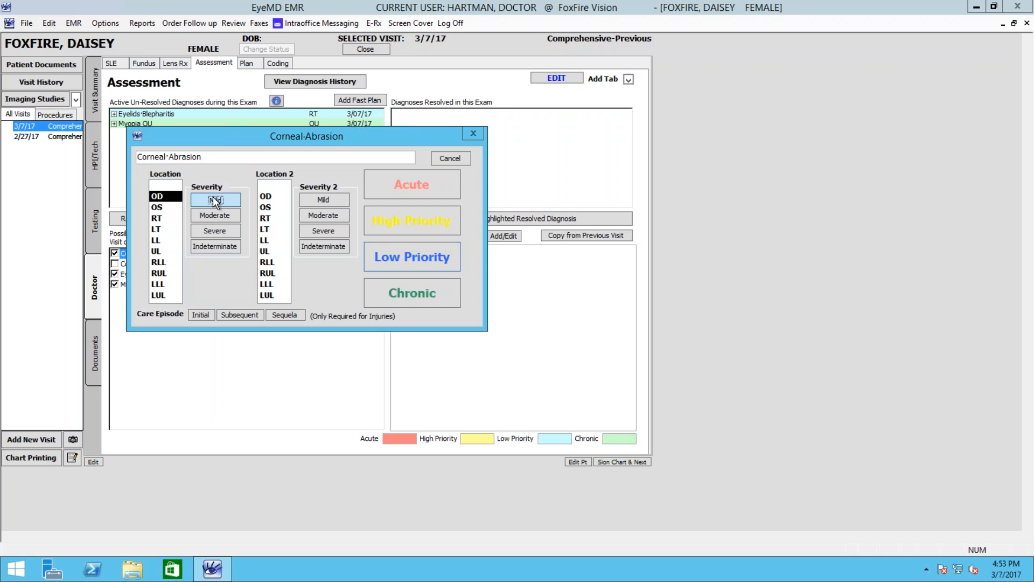
{"action": "left_click", "coordinate": [394, 184]}
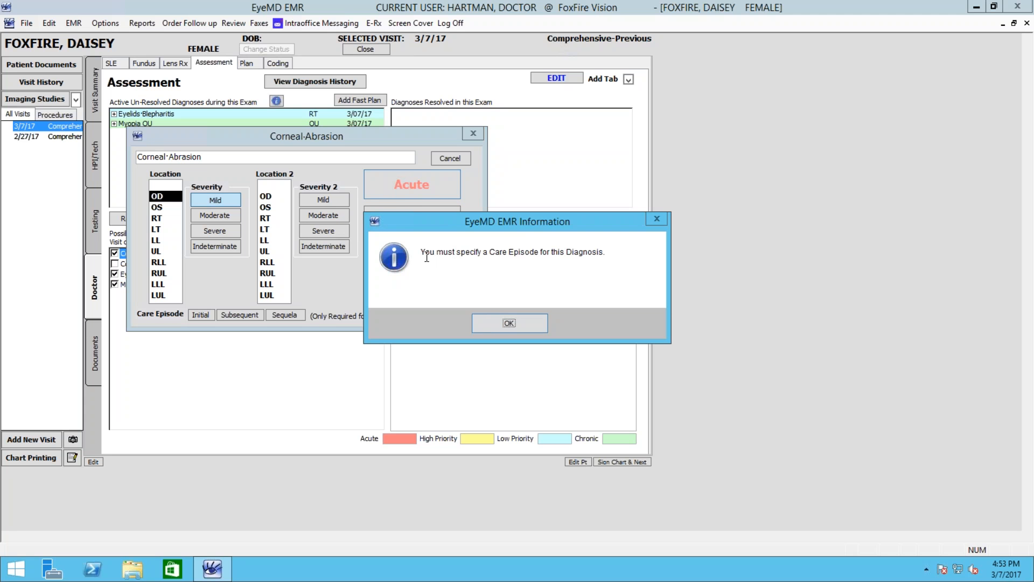
{"action": "left_click_drag", "start_coordinate": [426, 252], "coordinate": [592, 252]}
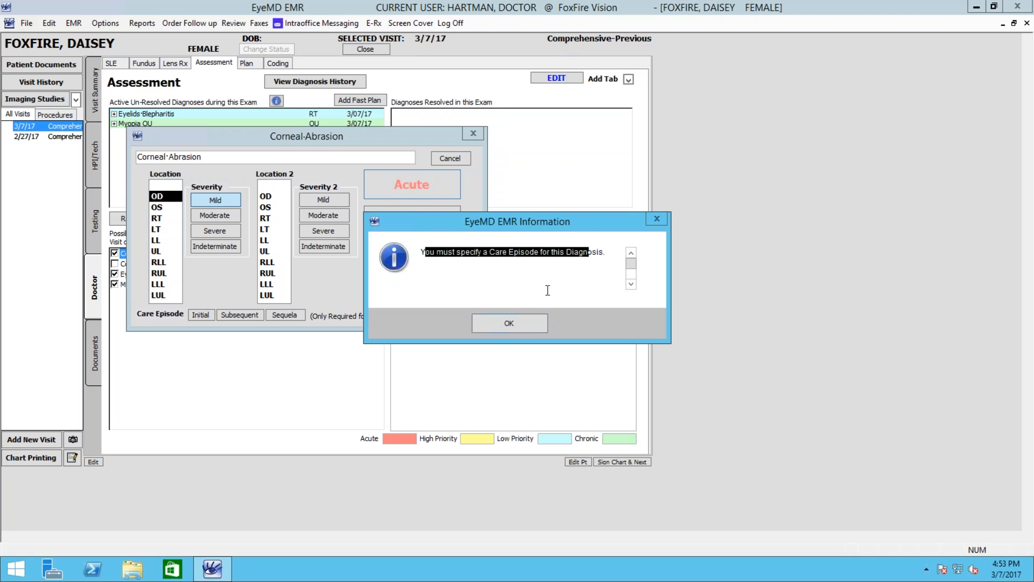
{"action": "left_click", "coordinate": [524, 329]}
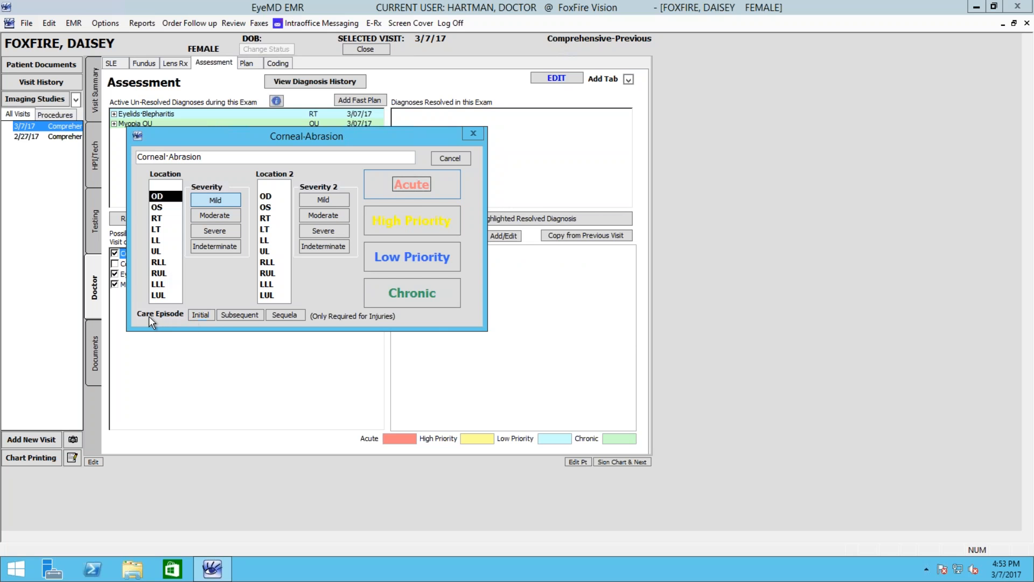
{"action": "left_click", "coordinate": [199, 315]}
{"action": "left_click", "coordinate": [382, 182]}
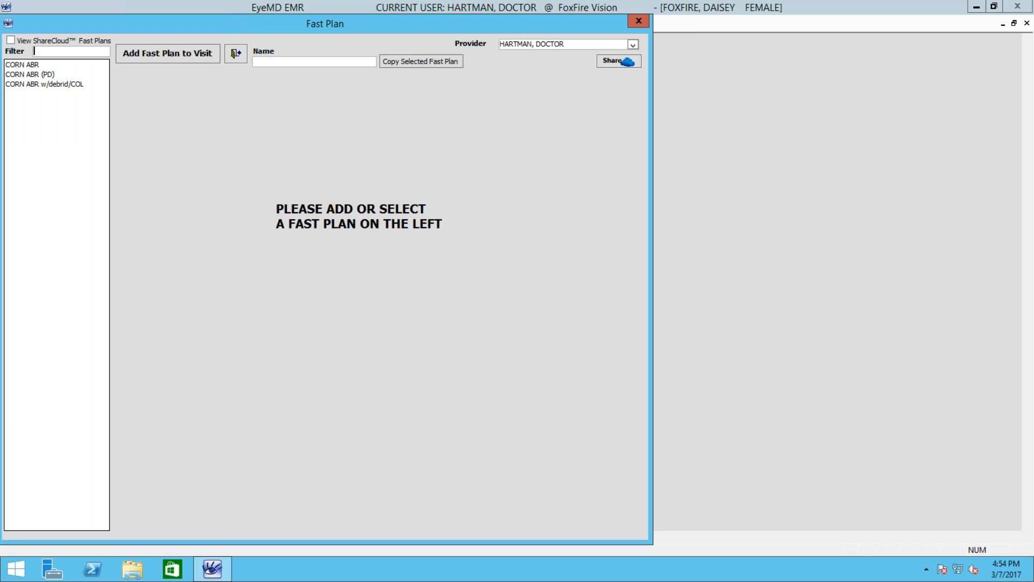
- Review the corneal abrasion fast plans and add CORN ABR (PD) to the visit, with right eye as the Plan/Discussion location
{"action": "left_click", "coordinate": [41, 65]}
{"action": "left_click", "coordinate": [37, 75]}
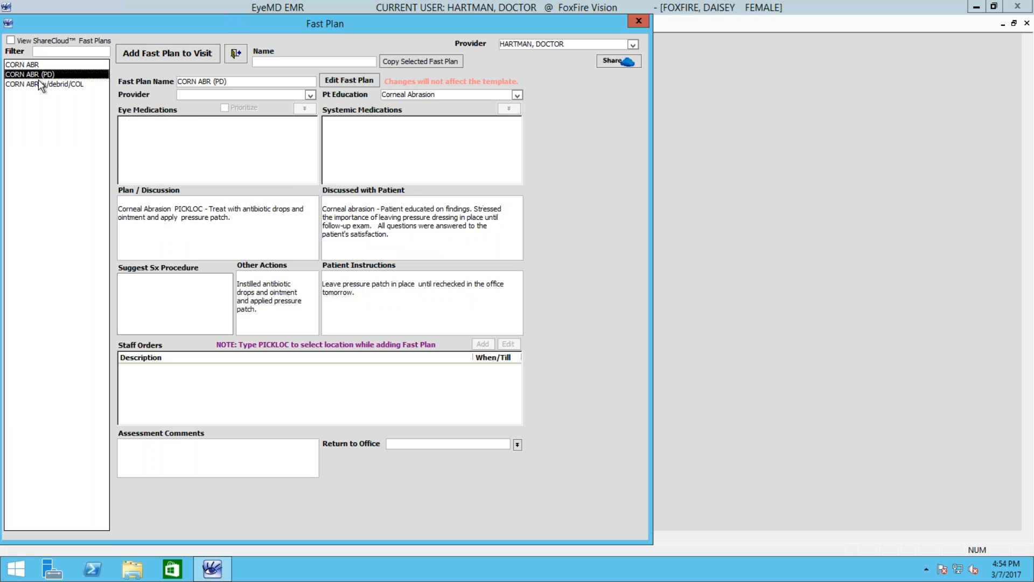
{"action": "left_click", "coordinate": [43, 87]}
{"action": "left_click", "coordinate": [43, 75]}
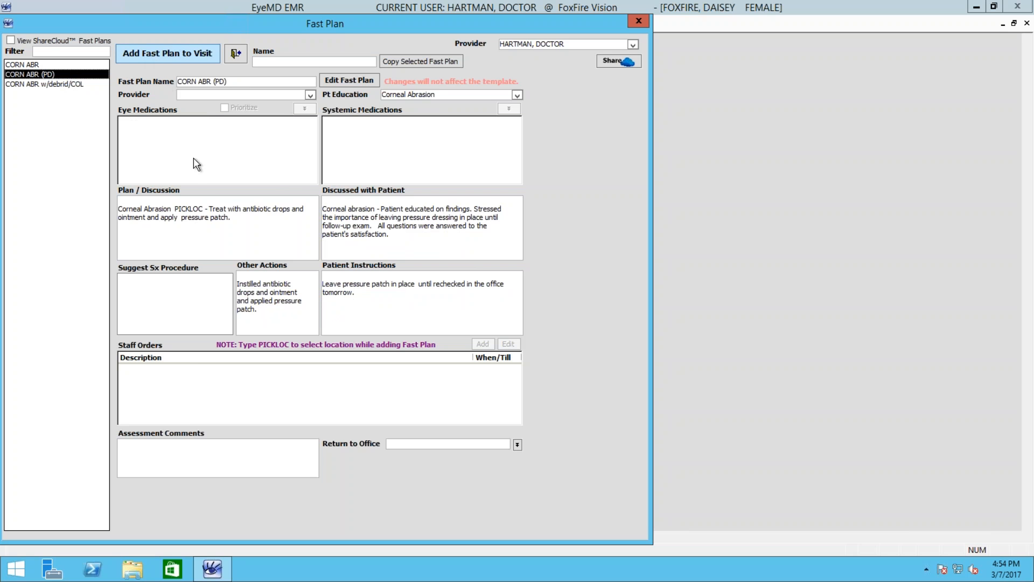
{"action": "left_click", "coordinate": [144, 53]}
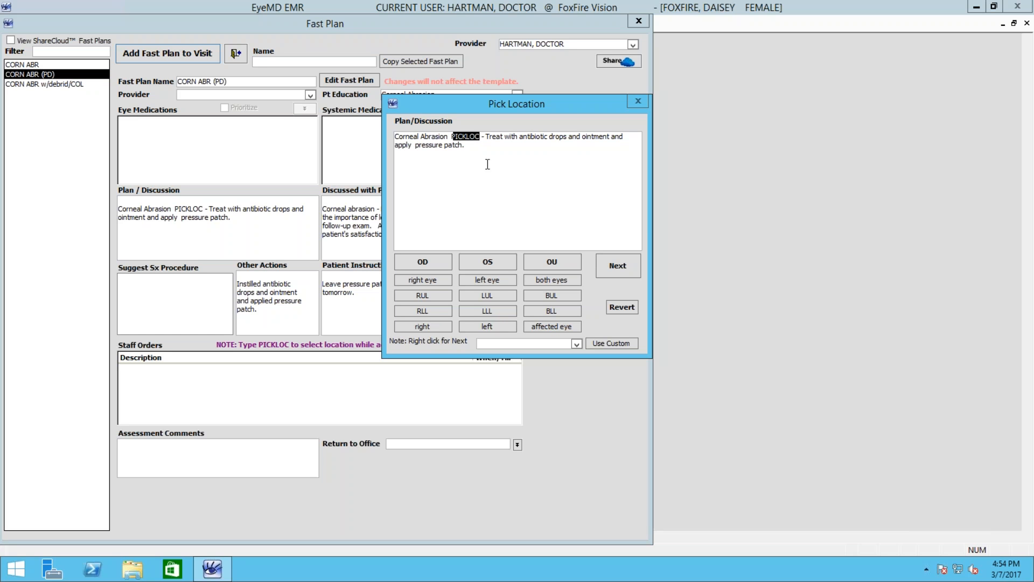
{"action": "left_click", "coordinate": [448, 277]}
{"action": "left_click", "coordinate": [618, 265]}
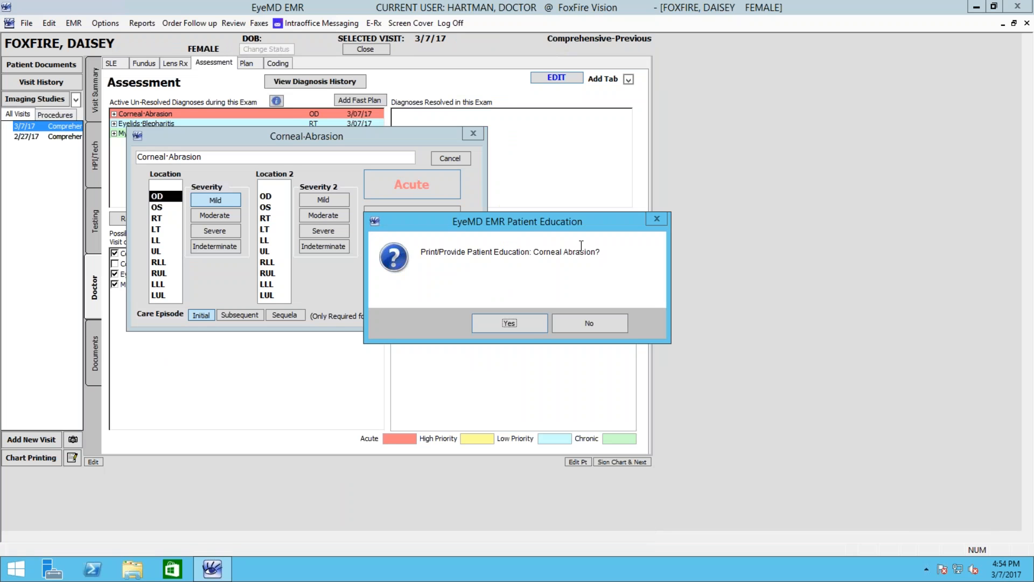
- Accept the Corneal Abrasion patient education and cancel its print job
{"action": "left_click", "coordinate": [509, 324]}
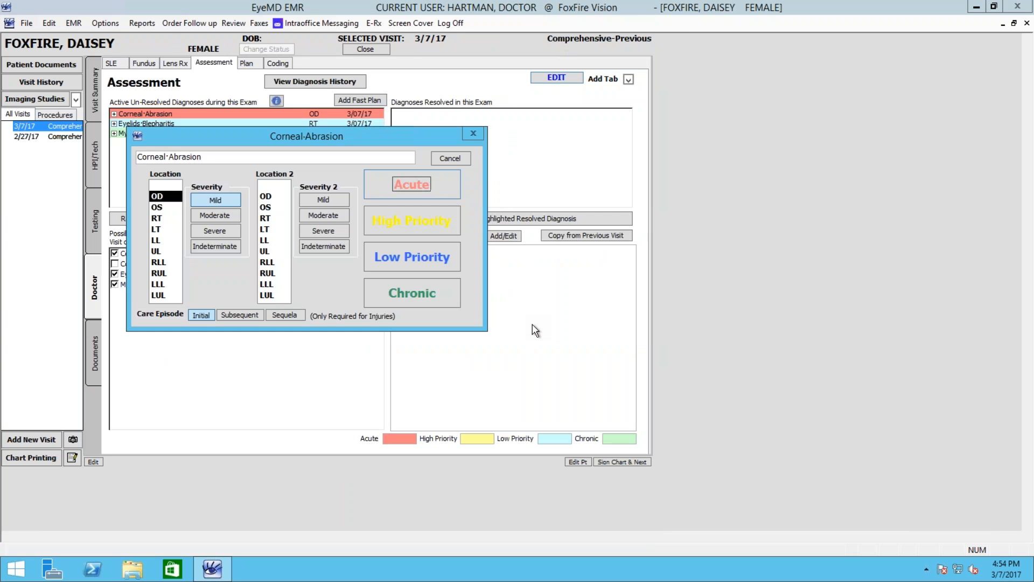
{"action": "left_click", "coordinate": [649, 157]}
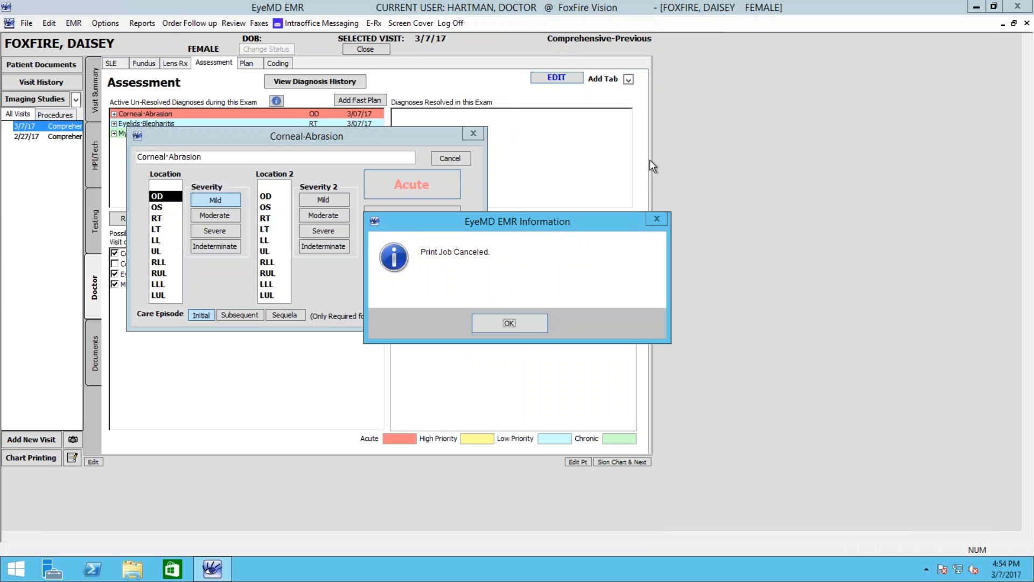
{"action": "left_click", "coordinate": [545, 253]}
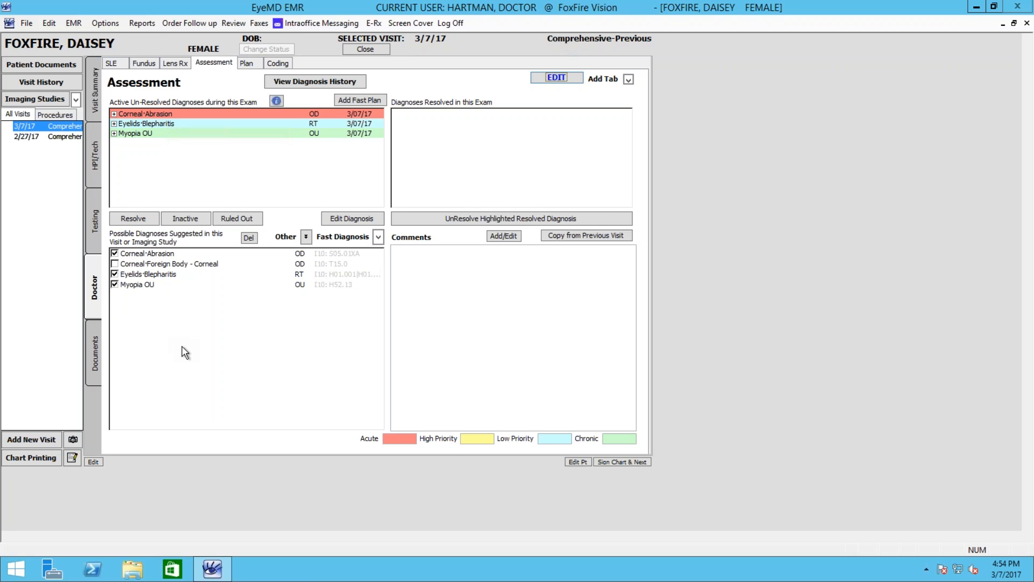
- Record the fundus finding AMD Dry Adv w/ Sub Inv for the OD macula and mark the remaining OD items normal
{"action": "mouse_move", "coordinate": [9, 350]}
{"action": "left_click", "coordinate": [151, 66]}
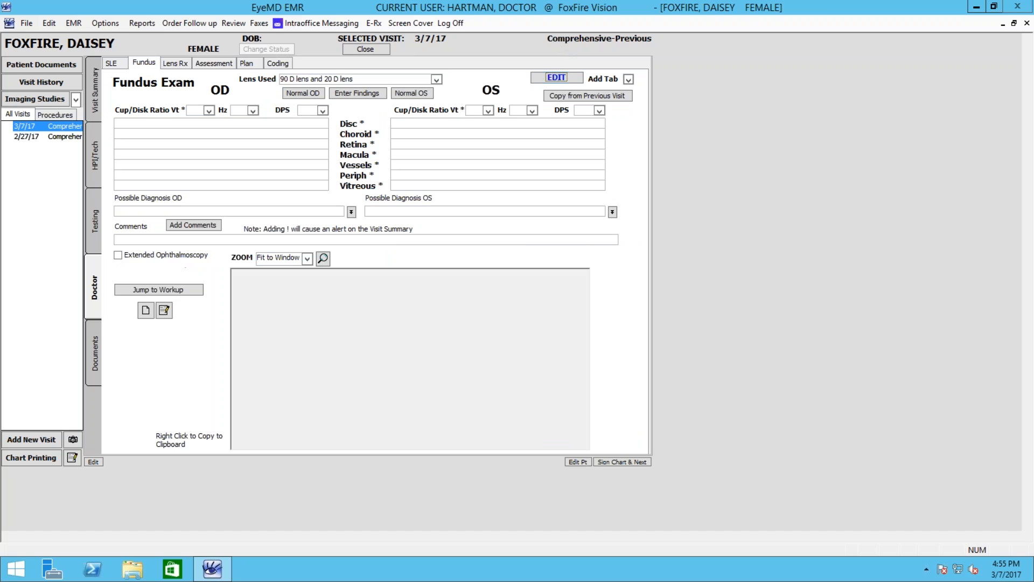
{"action": "left_click", "coordinate": [359, 94]}
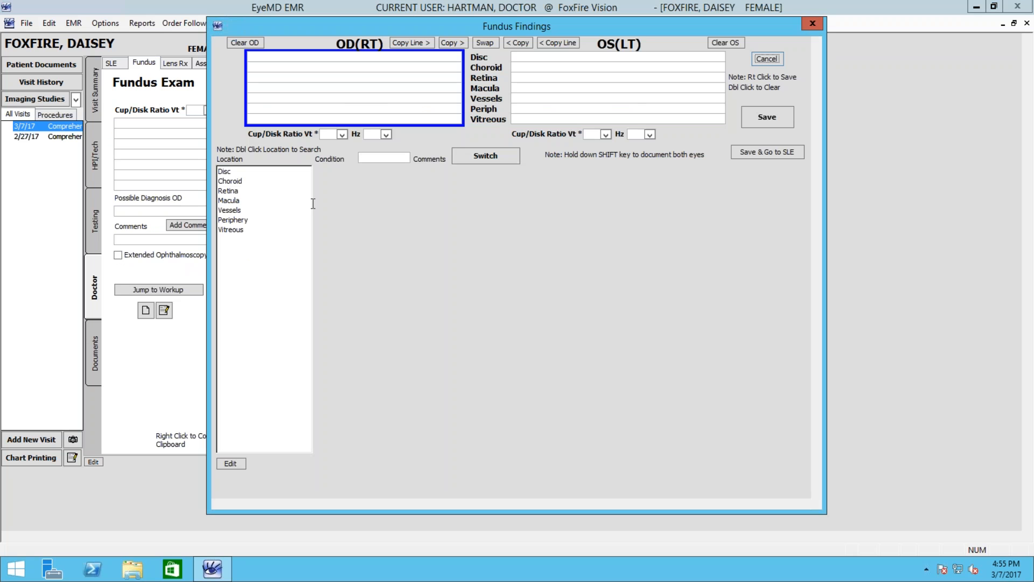
{"action": "double_click", "coordinate": [245, 180]}
{"action": "double_click", "coordinate": [242, 192]}
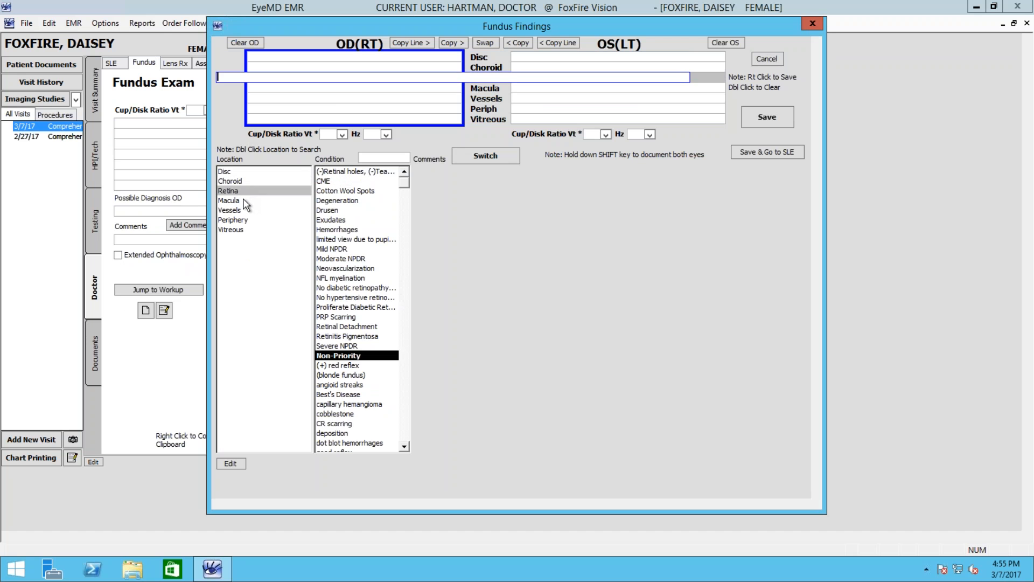
{"action": "double_click", "coordinate": [244, 200]}
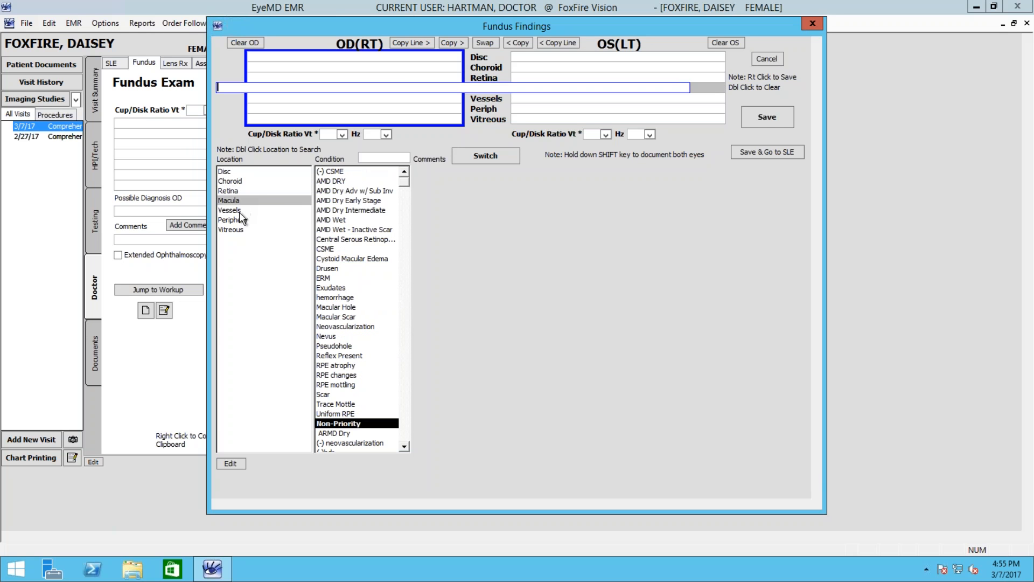
{"action": "left_click", "coordinate": [345, 192]}
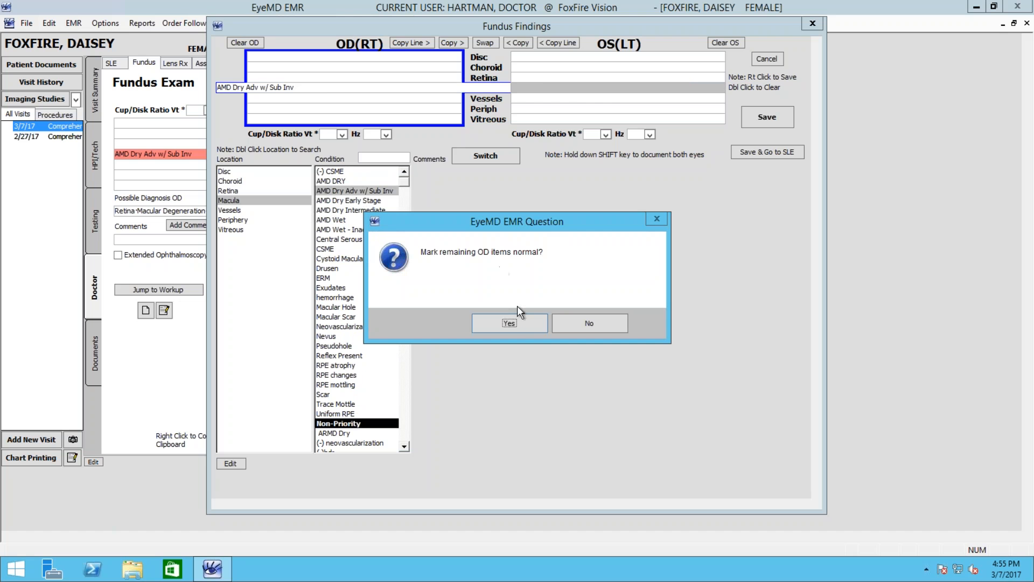
{"action": "left_click", "coordinate": [509, 323]}
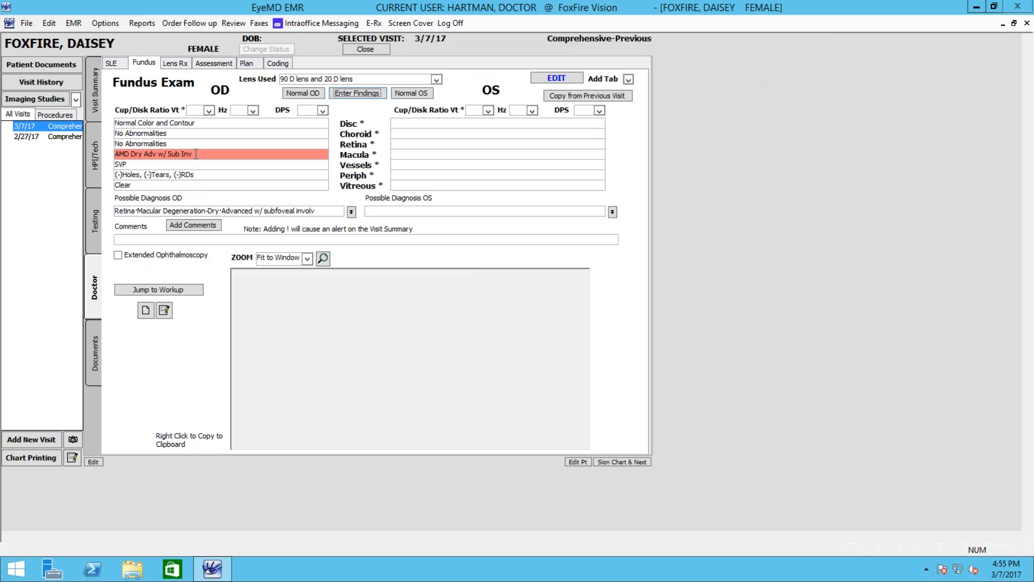
- Add Retina Nevus from the other diagnoses in the assessment for OD with Mild severity as Low Priority
{"action": "left_click", "coordinate": [213, 63]}
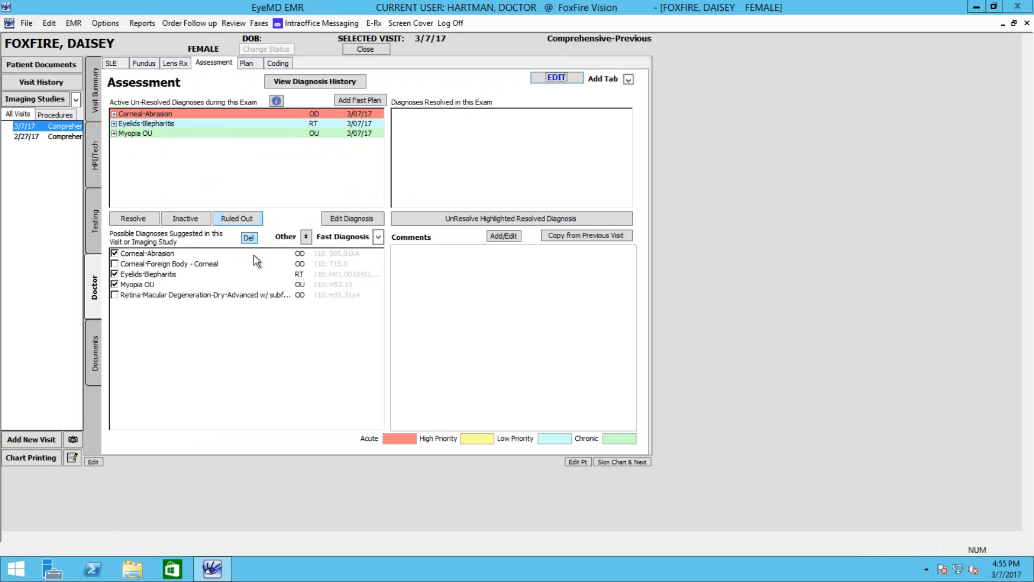
{"action": "left_click", "coordinate": [308, 241]}
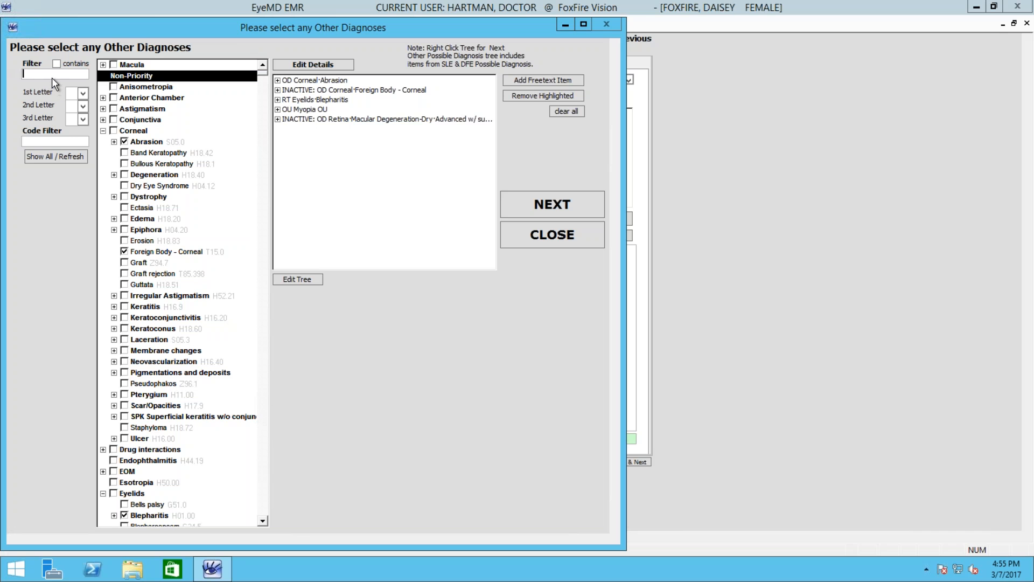
{"action": "left_click", "coordinate": [266, 430]}
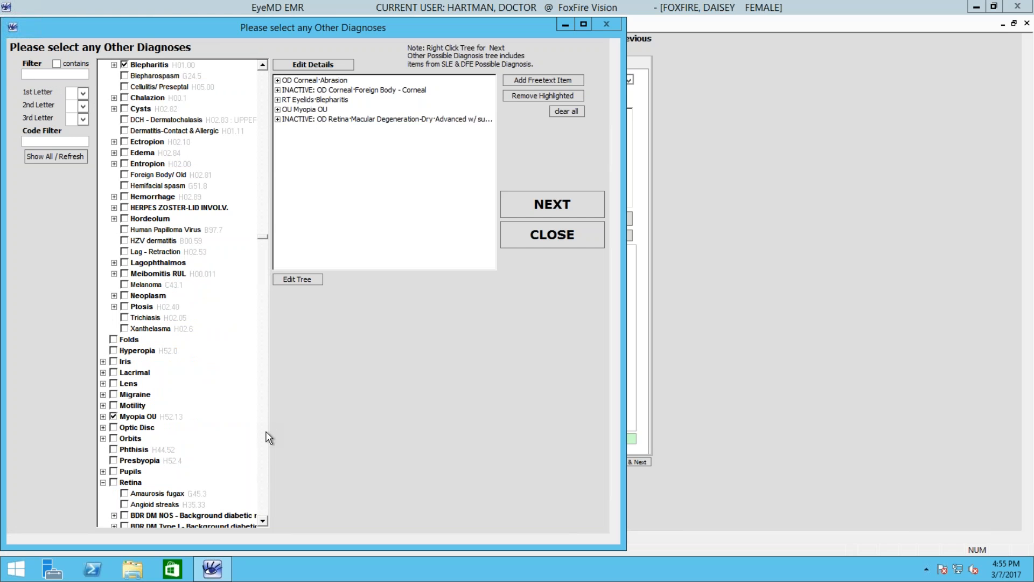
{"action": "left_click", "coordinate": [266, 433]}
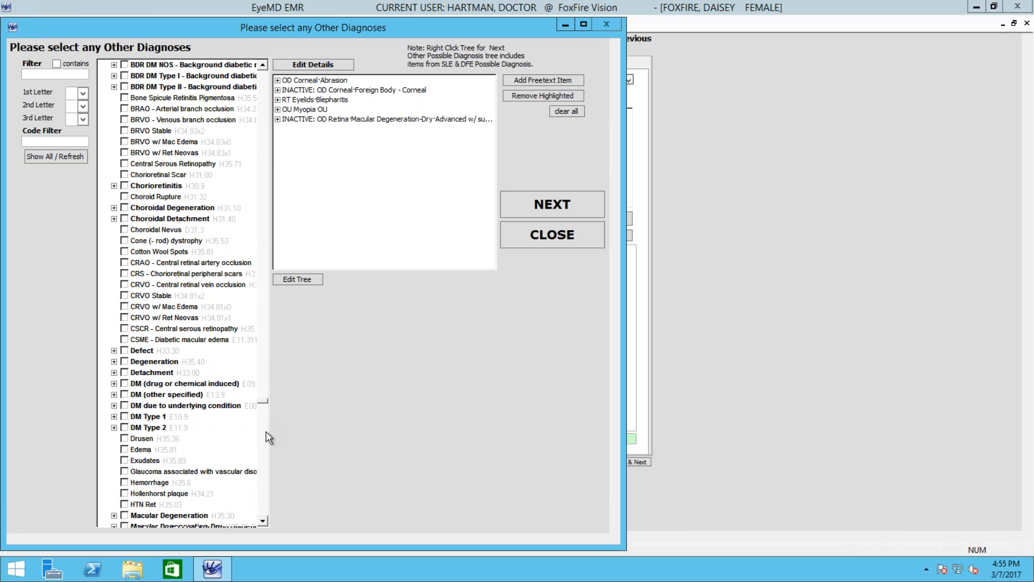
{"action": "left_click", "coordinate": [264, 513]}
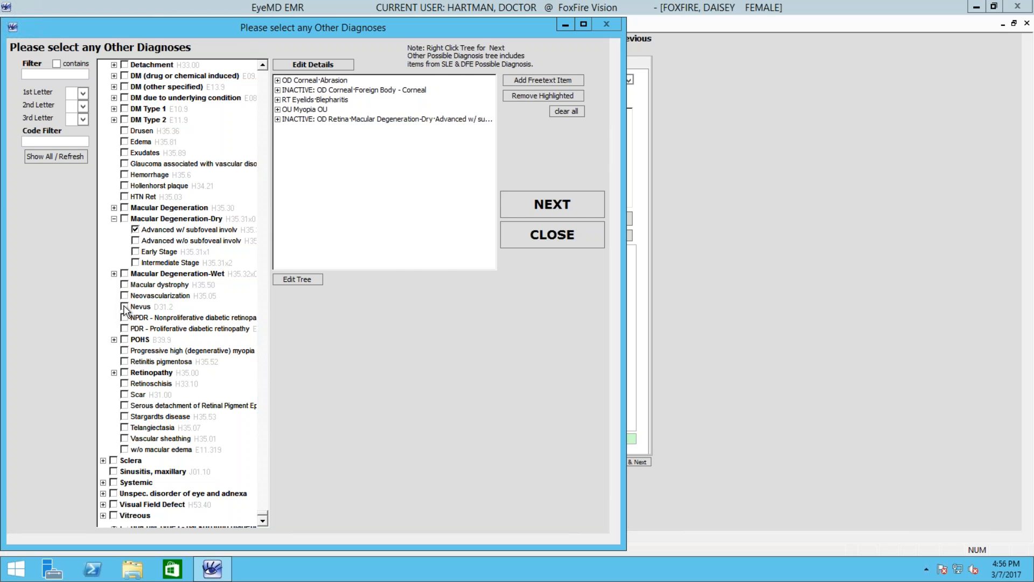
{"action": "left_click", "coordinate": [124, 307]}
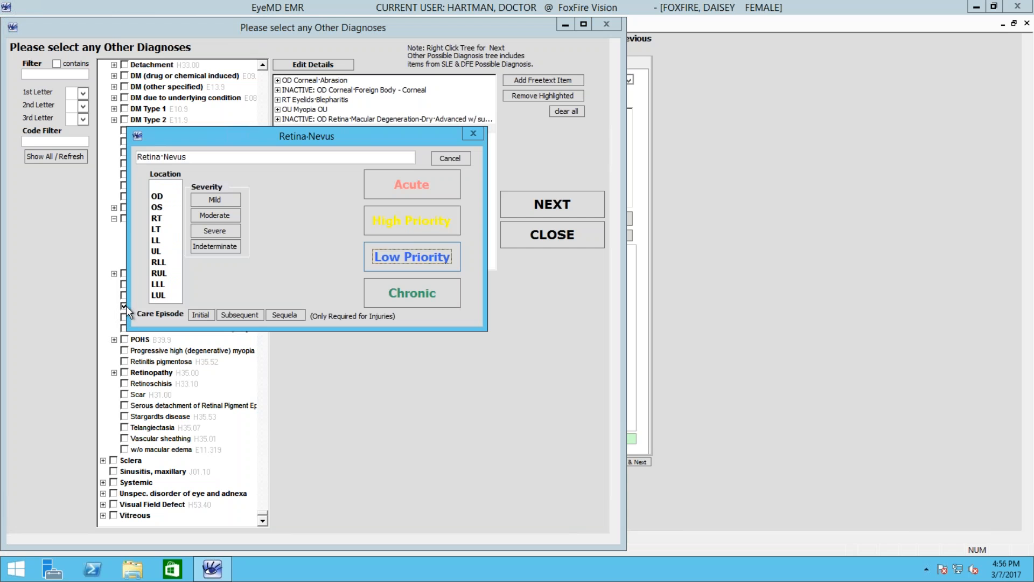
{"action": "left_click", "coordinate": [167, 197]}
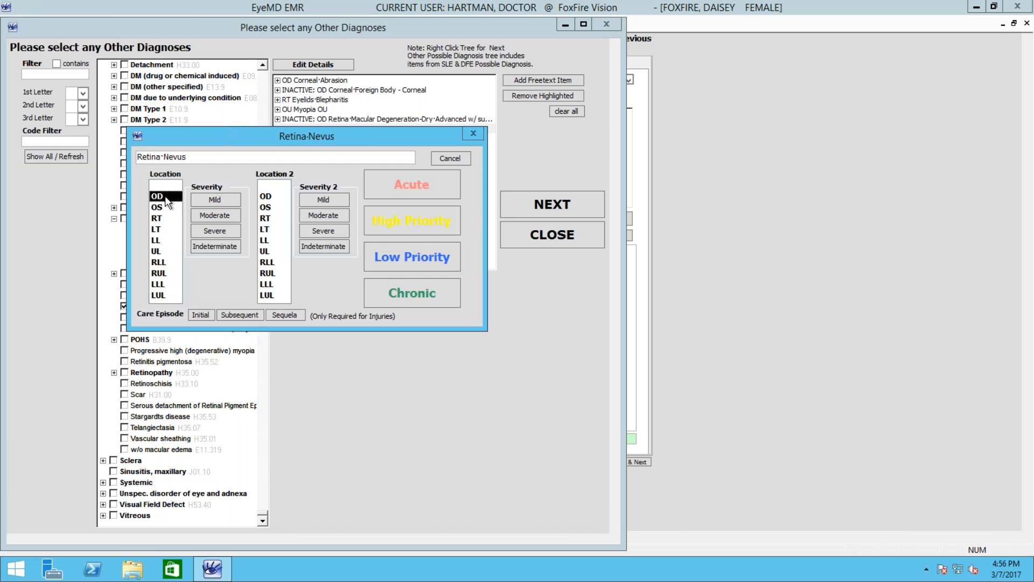
{"action": "left_click", "coordinate": [220, 200]}
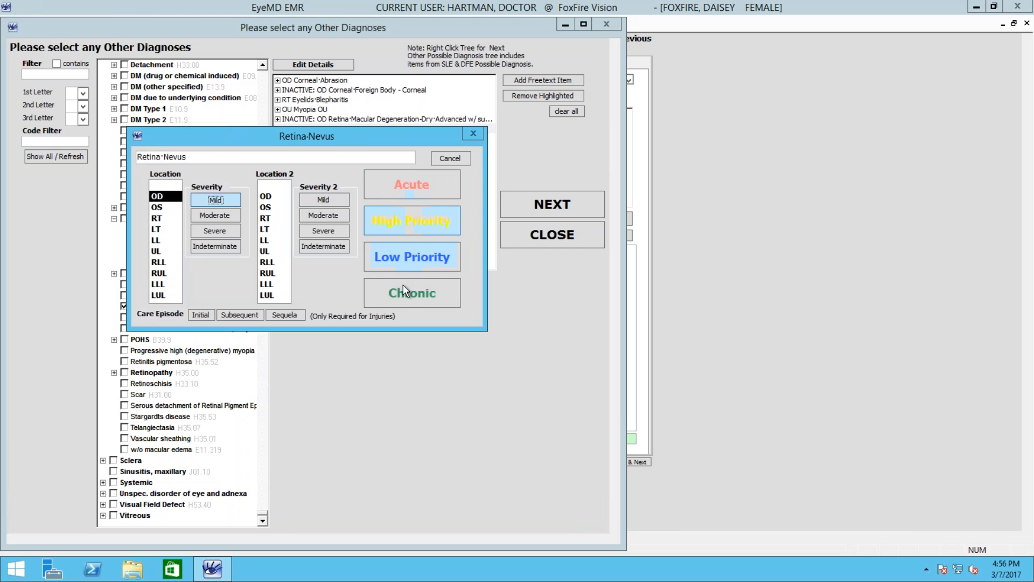
{"action": "left_click", "coordinate": [410, 264]}
{"action": "left_click", "coordinate": [553, 241]}
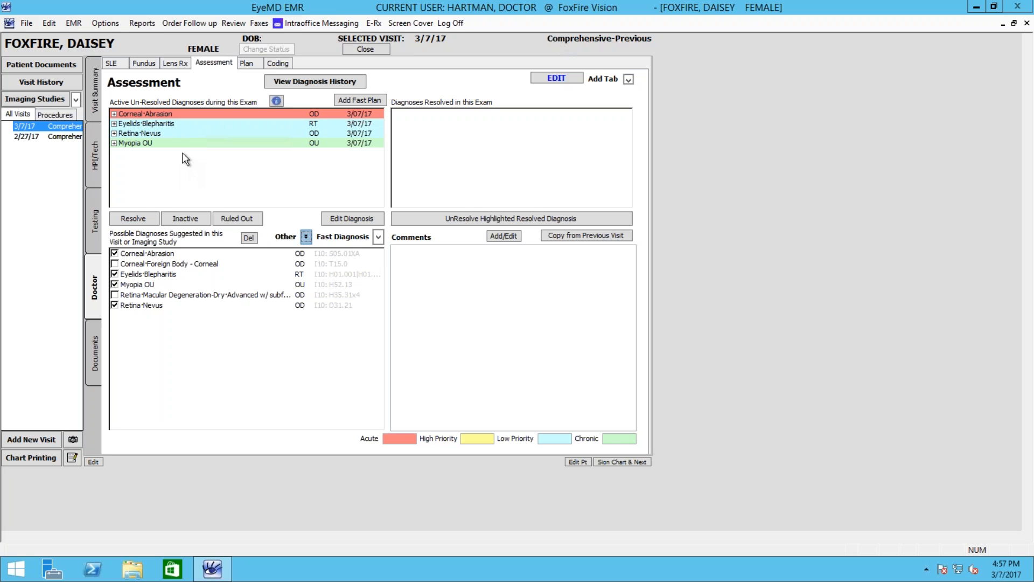
- Resolve the active Corneal Abrasion diagnosis in the assessment
{"action": "left_click", "coordinate": [155, 144]}
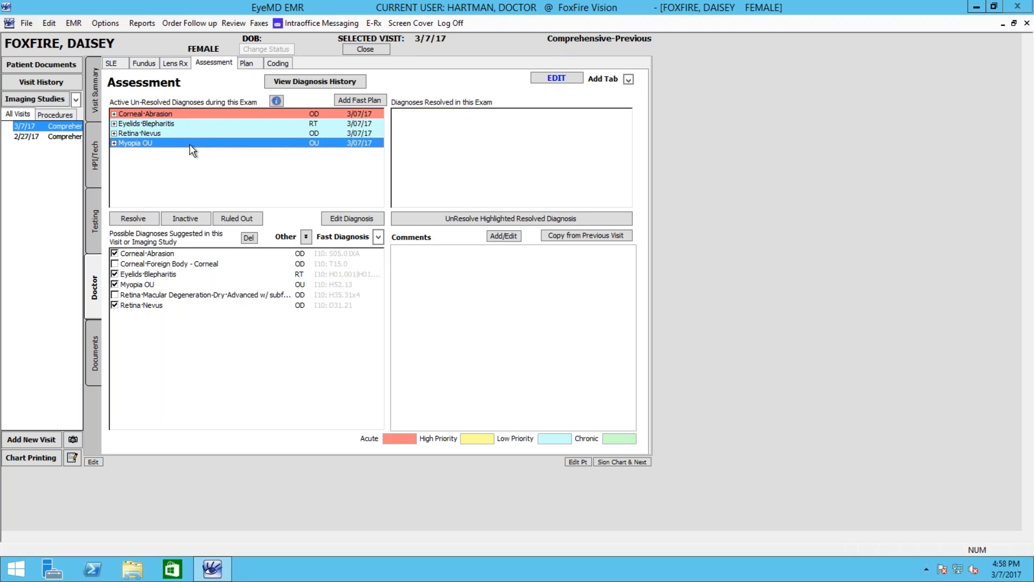
{"action": "left_click", "coordinate": [181, 116]}
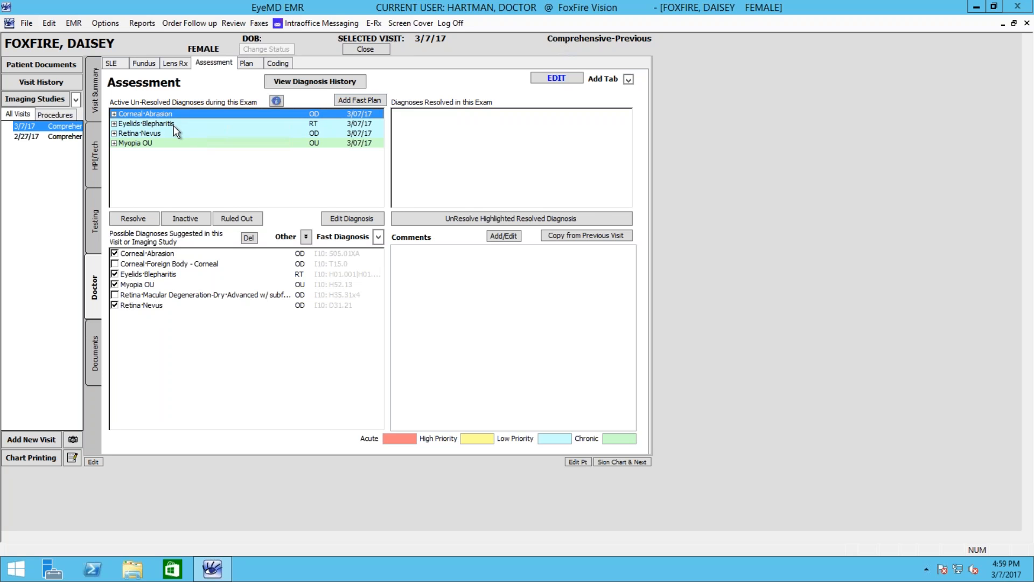
{"action": "left_click", "coordinate": [133, 220]}
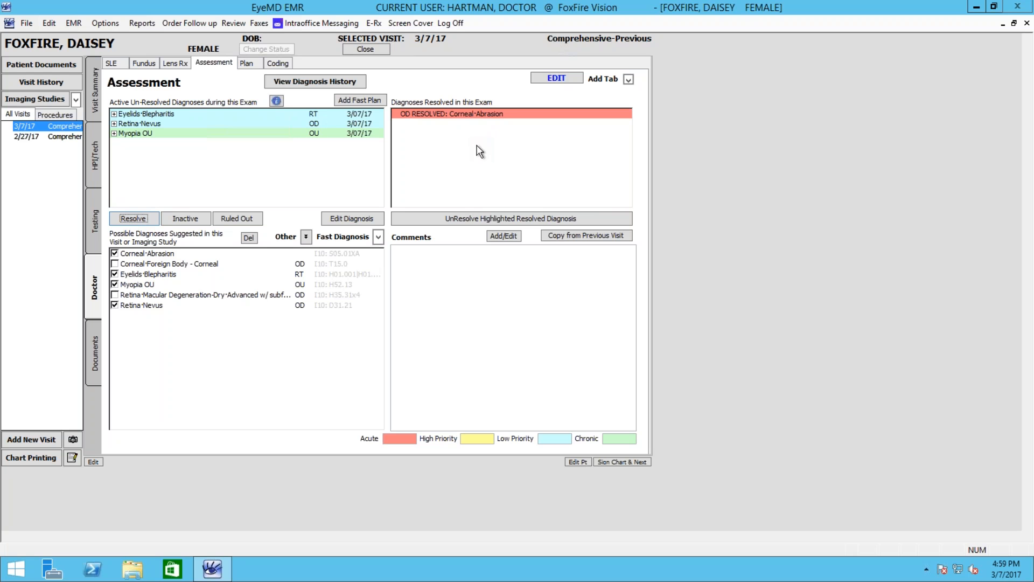
- Unresolve the Corneal Abrasion diagnosis and try Ruled Out without selecting an active diagnosis
{"action": "left_click", "coordinate": [471, 115]}
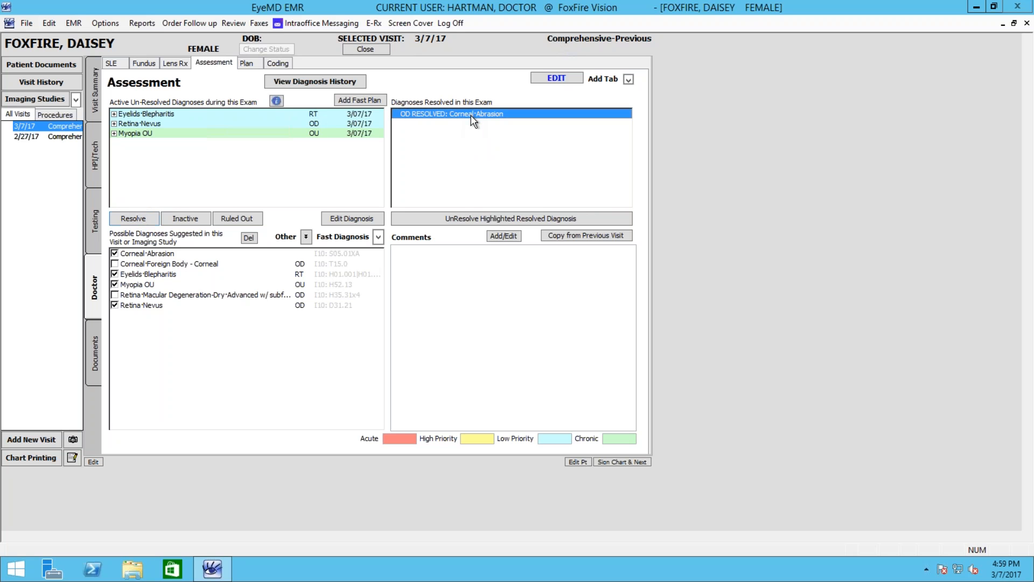
{"action": "left_click", "coordinate": [461, 219]}
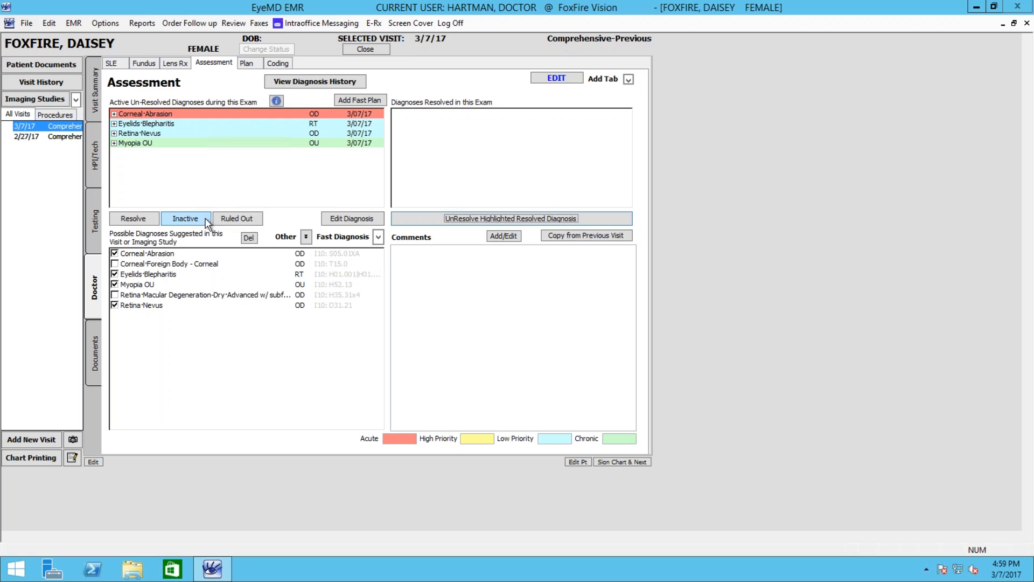
{"action": "left_click", "coordinate": [238, 219]}
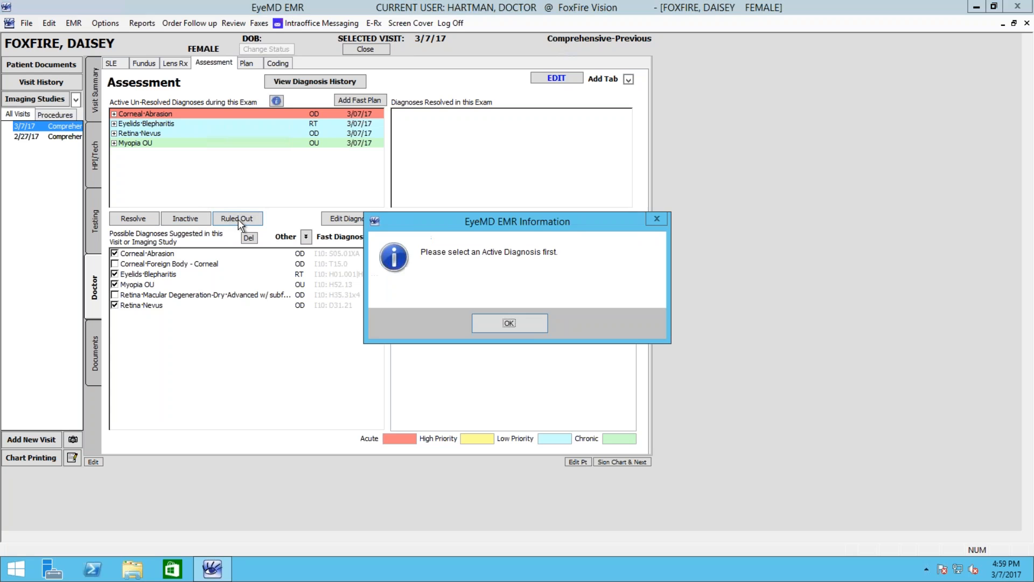
{"action": "key", "text": "Return"}
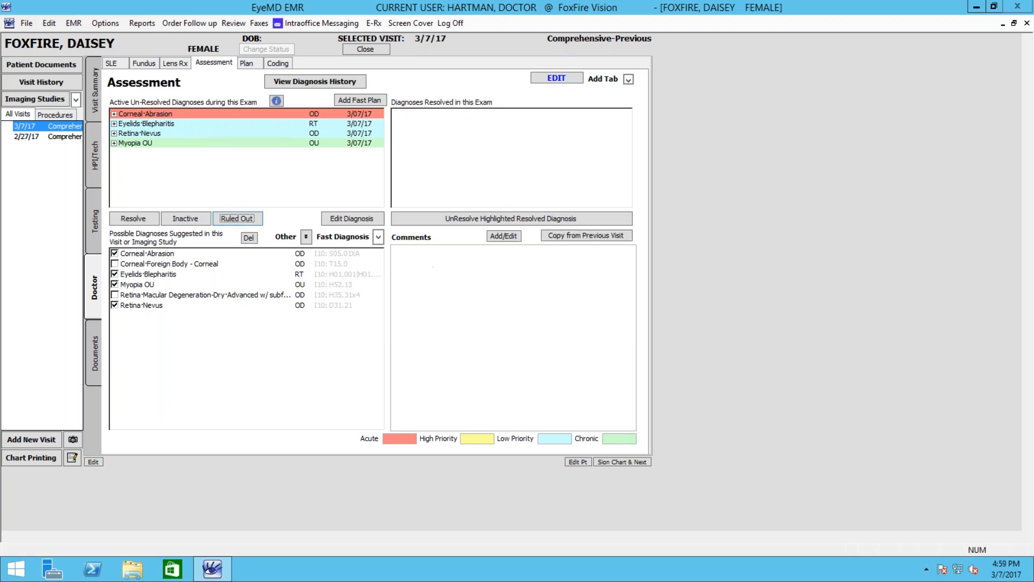
- Mark the active OD Retina Nevus diagnosis in the assessment as Ruled Out
{"action": "left_click", "coordinate": [202, 133]}
{"action": "left_click", "coordinate": [226, 216]}
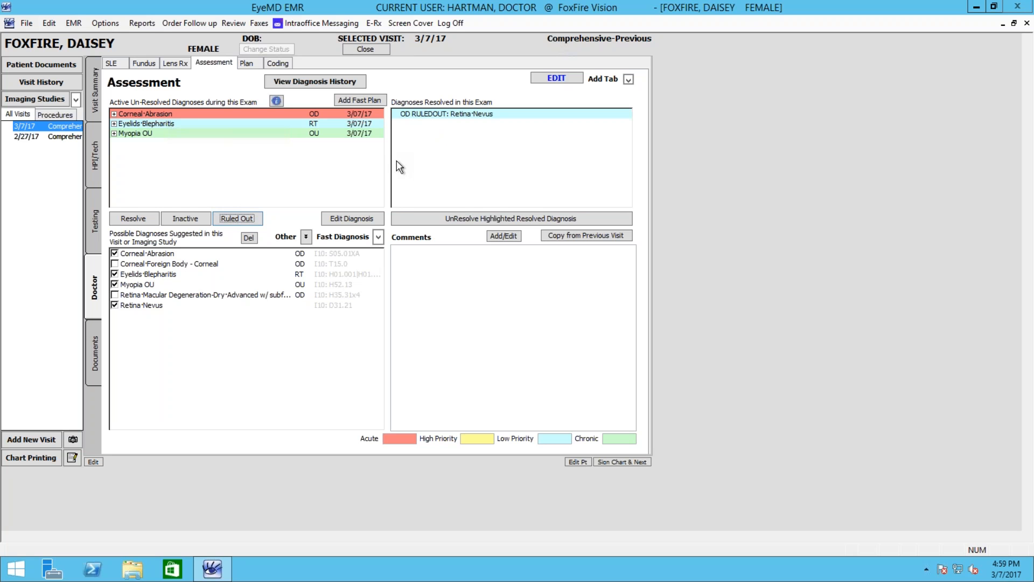
- Delete Artificial Tears Eye Drops from the eye medications in the visit's plan
{"action": "left_click", "coordinate": [247, 64]}
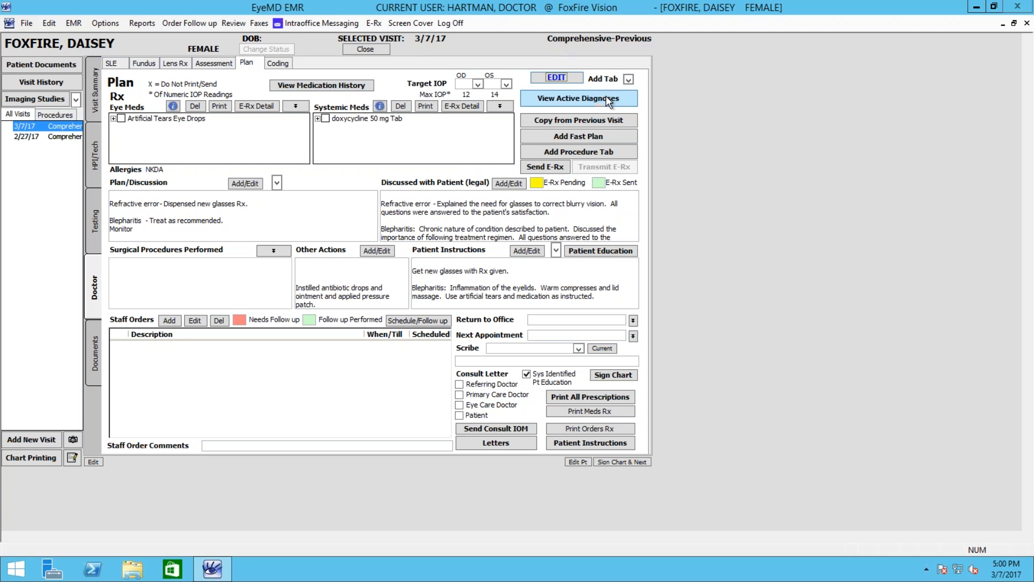
{"action": "left_click", "coordinate": [478, 84]}
{"action": "left_click", "coordinate": [478, 84]}
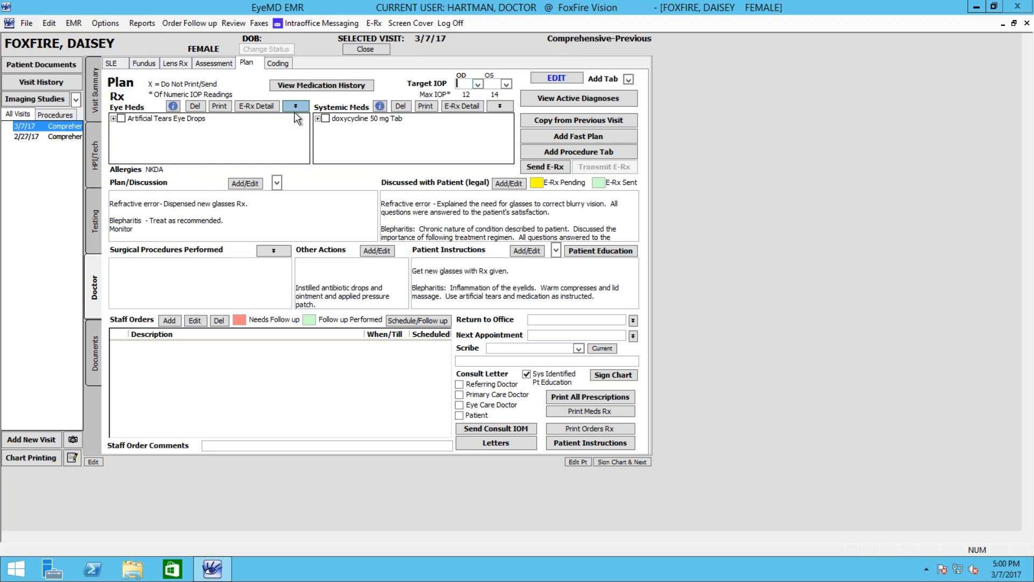
{"action": "left_click", "coordinate": [345, 130]}
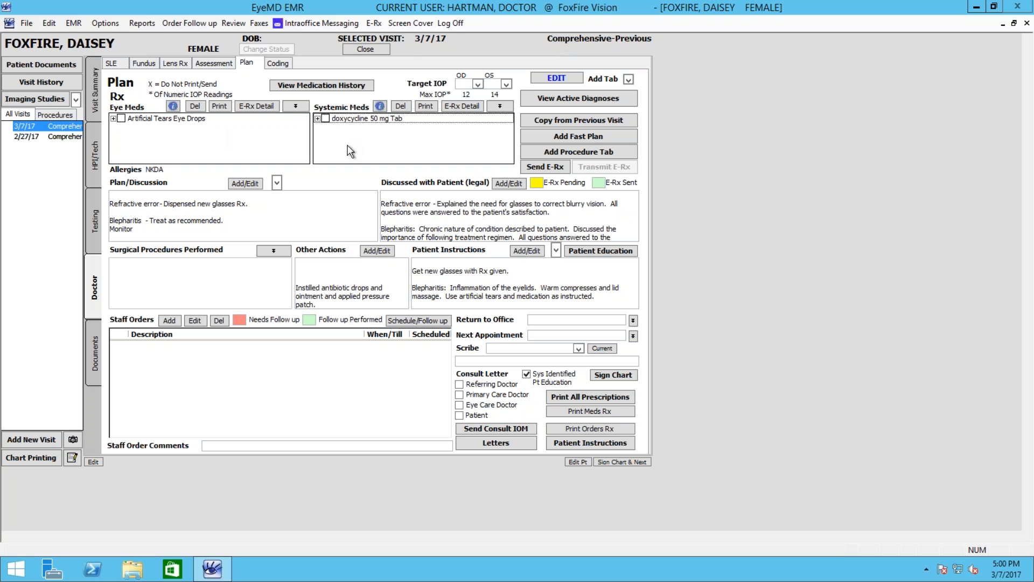
{"action": "left_click", "coordinate": [194, 117]}
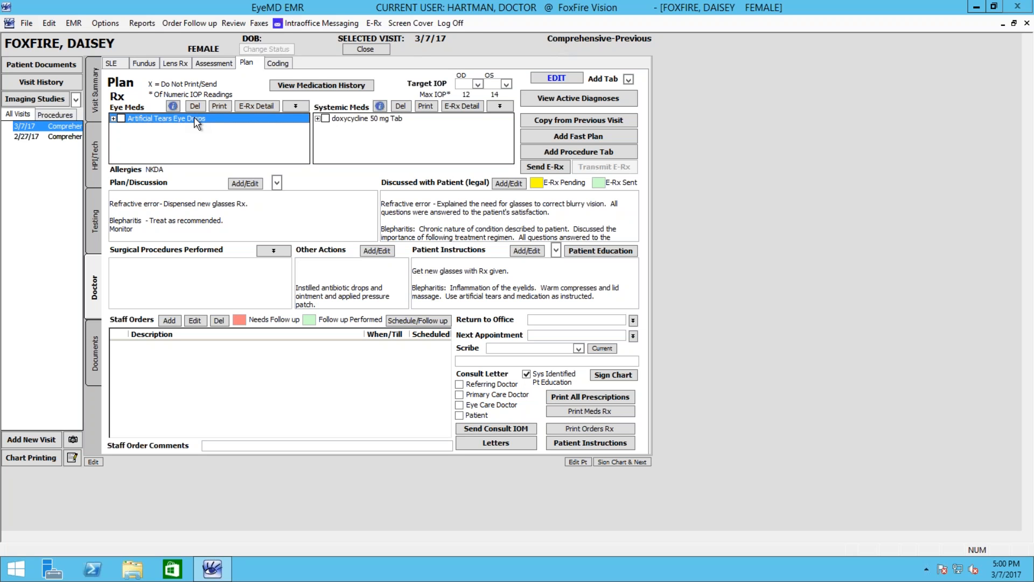
{"action": "left_click", "coordinate": [195, 106]}
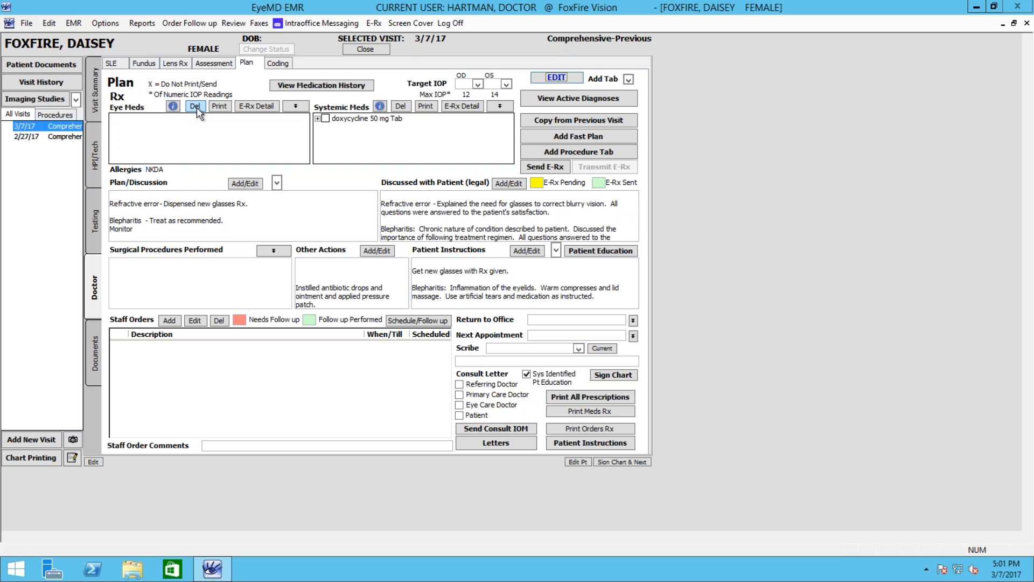
{"action": "left_click", "coordinate": [355, 120]}
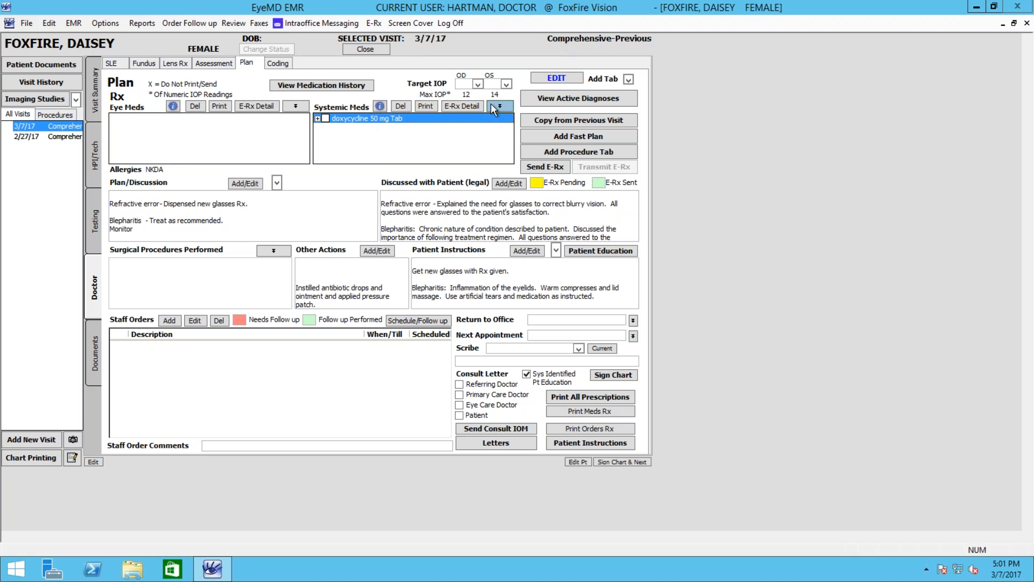
- Prescribe Systane Gel 0.3 % eye gel as an eye medication with sig 1 gtt OU QAM, dispensing 1 Bottle with 0 refills
{"action": "left_click", "coordinate": [300, 108]}
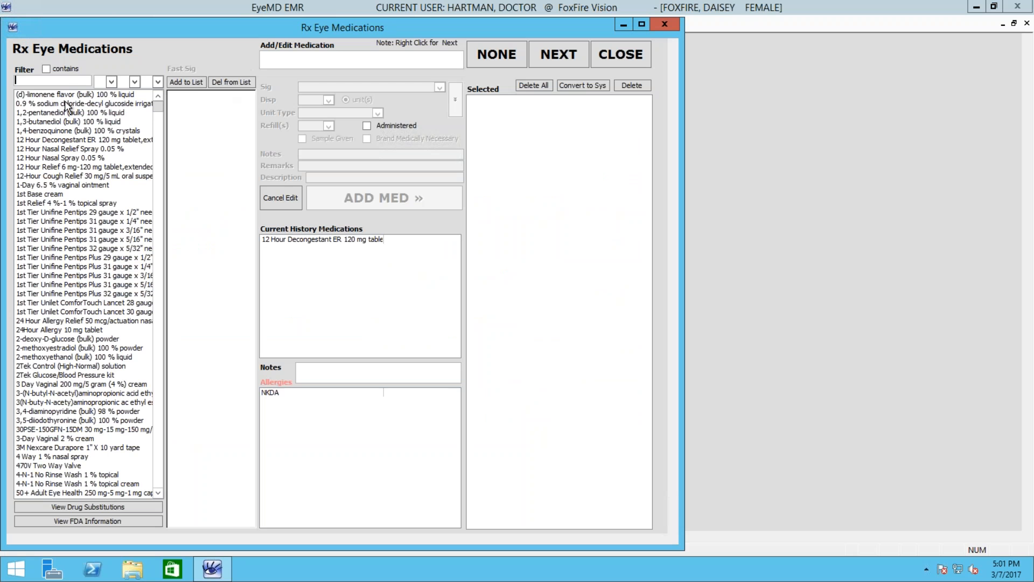
{"action": "type", "text": "systa"}
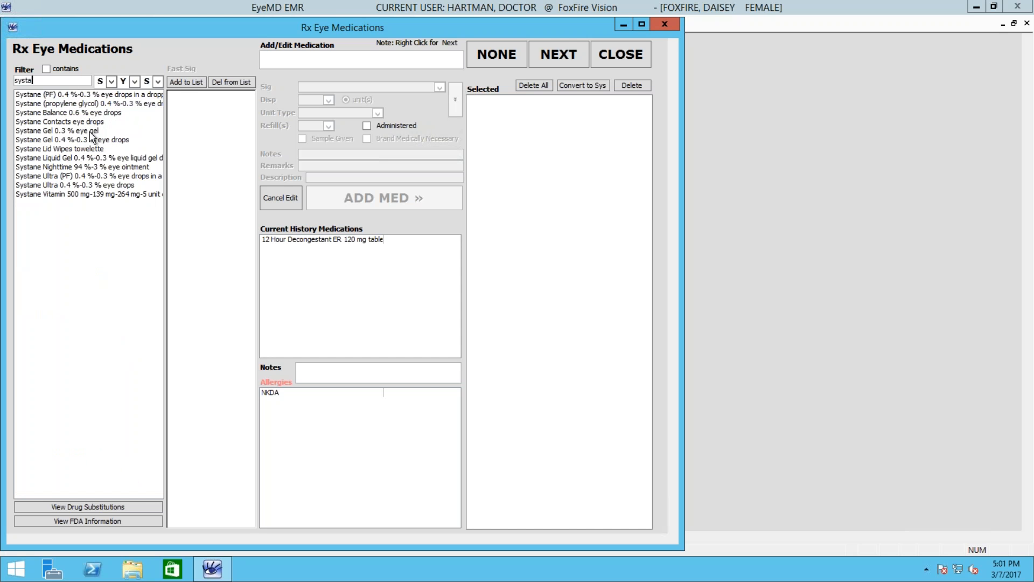
{"action": "left_click", "coordinate": [90, 131]}
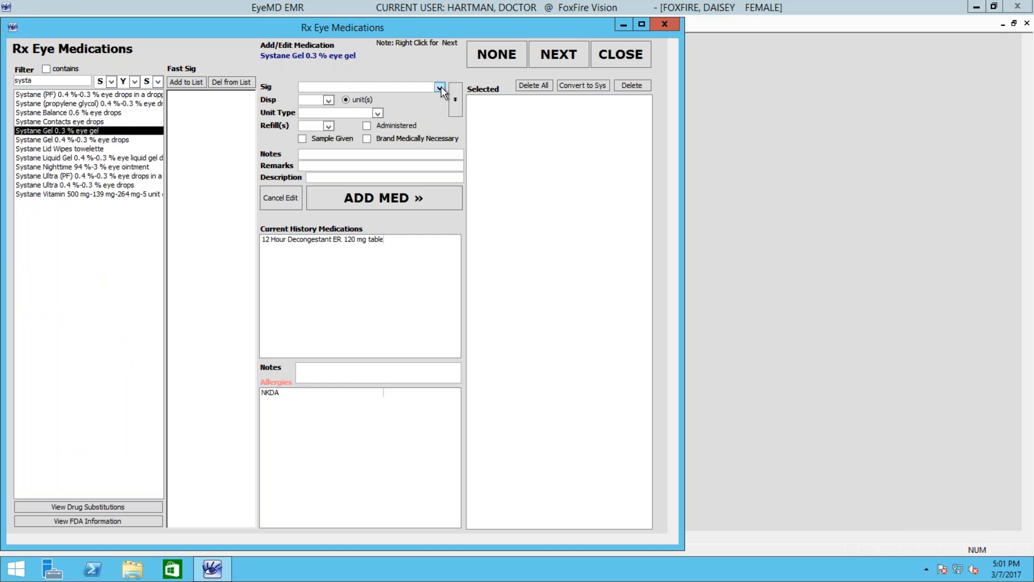
{"action": "left_click", "coordinate": [440, 88]}
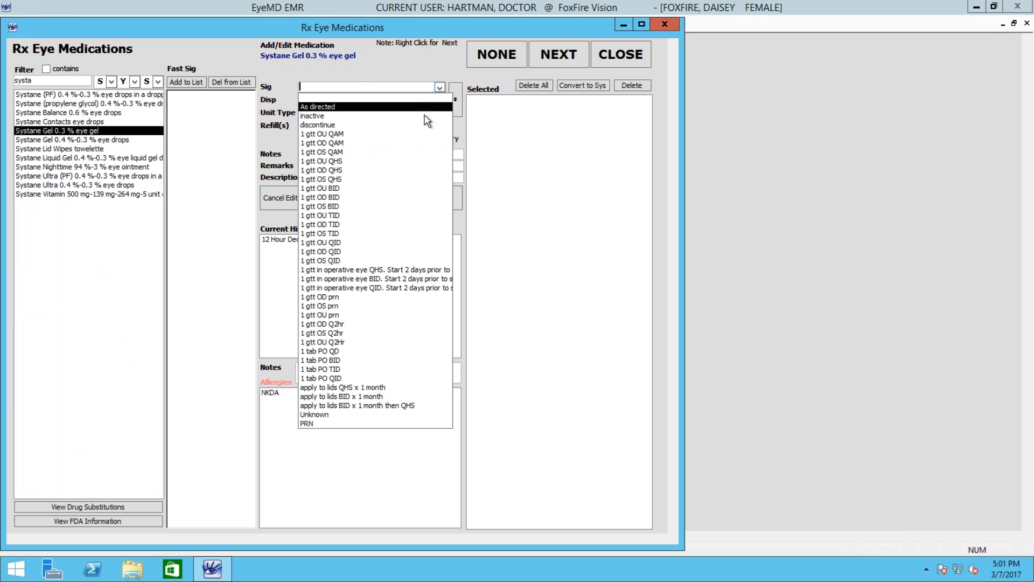
{"action": "left_click", "coordinate": [412, 134]}
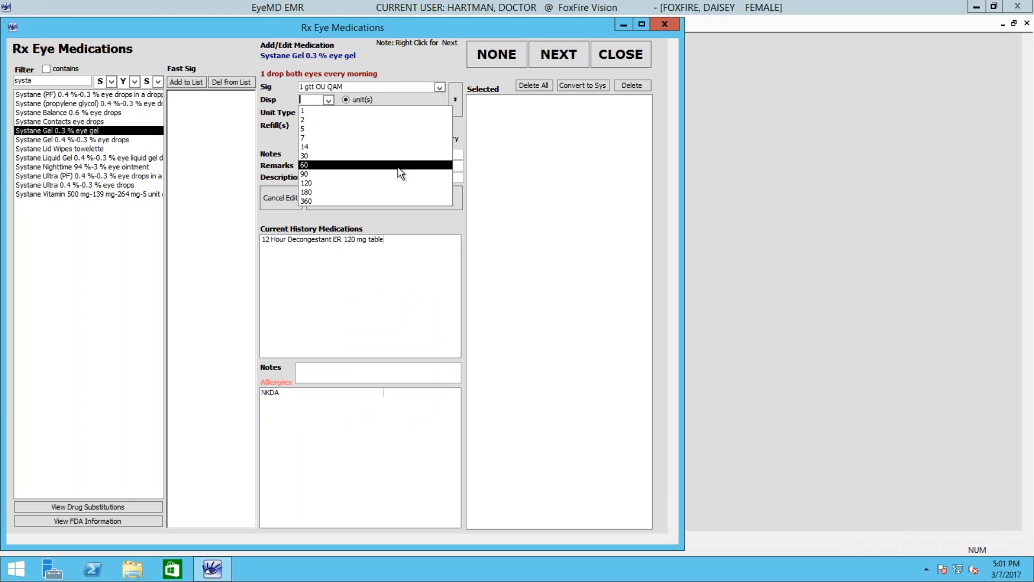
{"action": "left_click", "coordinate": [302, 110]}
{"action": "left_click", "coordinate": [317, 132]}
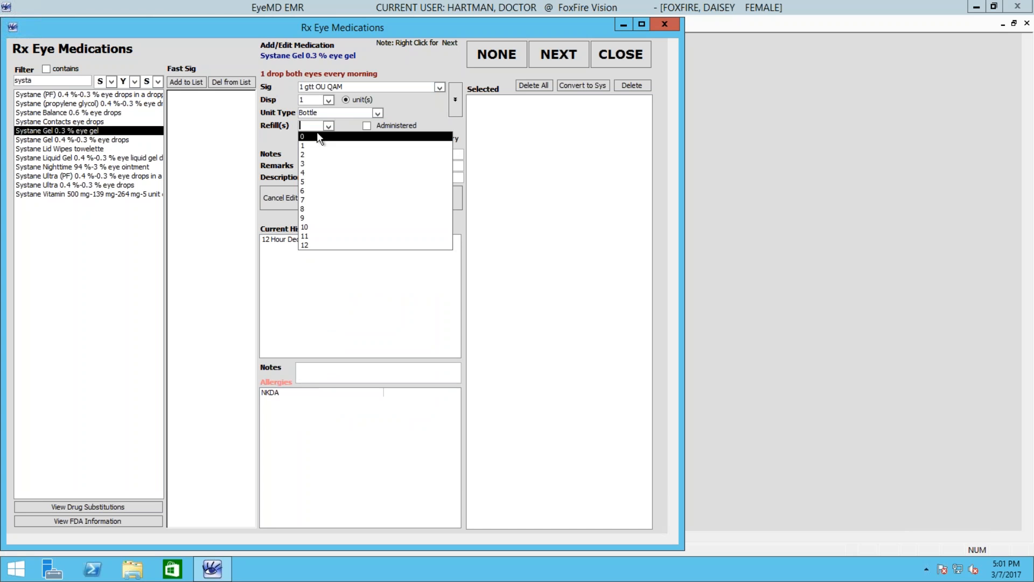
{"action": "left_click", "coordinate": [317, 136]}
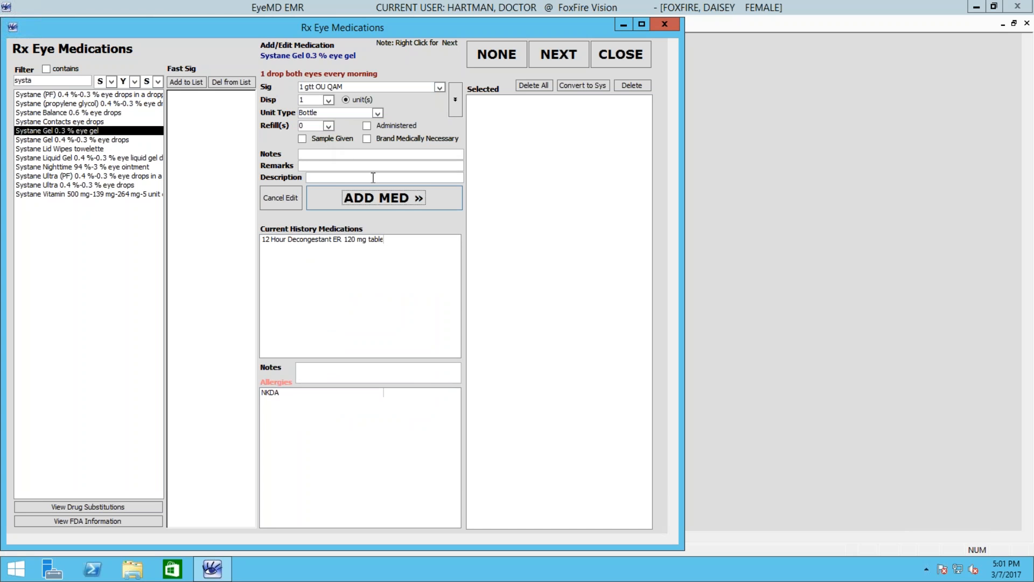
{"action": "left_click", "coordinate": [380, 200]}
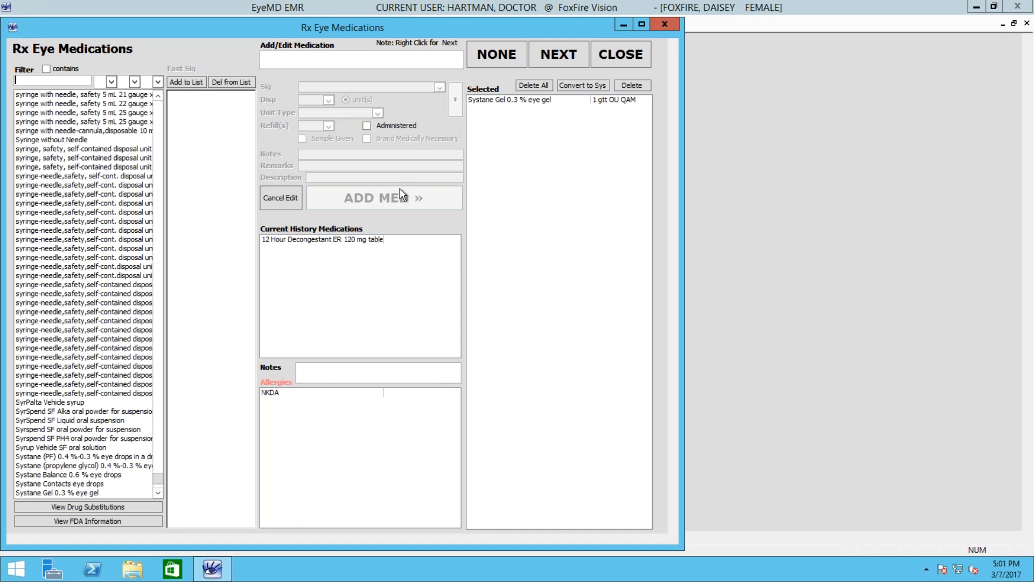
{"action": "right_click", "coordinate": [492, 182]}
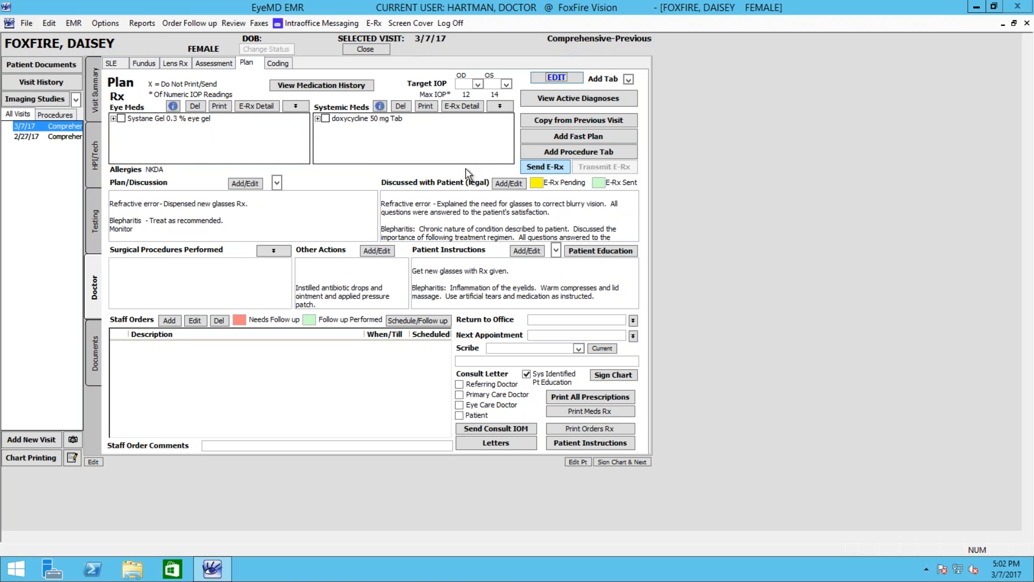
- Select Systane Gel and doxycycline monohydrate in the electronic prescription page and close it without transmitting
{"action": "left_click", "coordinate": [121, 118]}
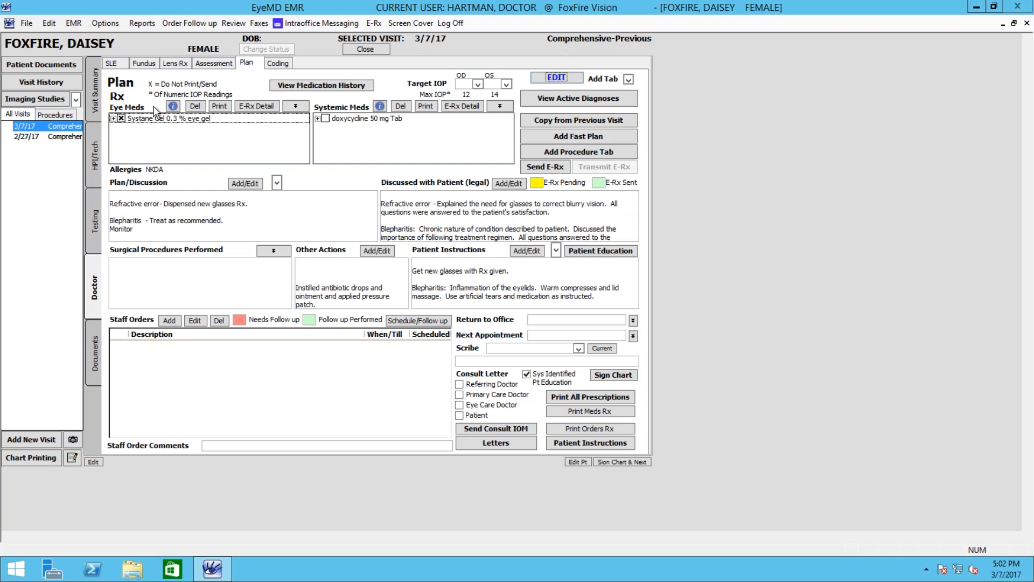
{"action": "left_click", "coordinate": [121, 118]}
{"action": "left_click", "coordinate": [534, 169]}
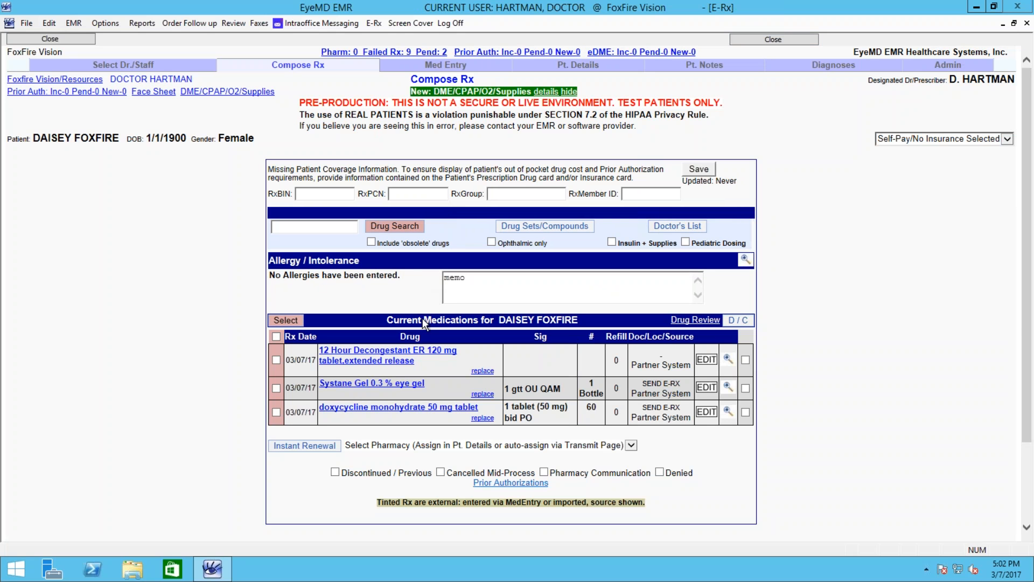
{"action": "left_click", "coordinate": [276, 388]}
{"action": "left_click_drag", "start_coordinate": [416, 103], "coordinate": [534, 111]}
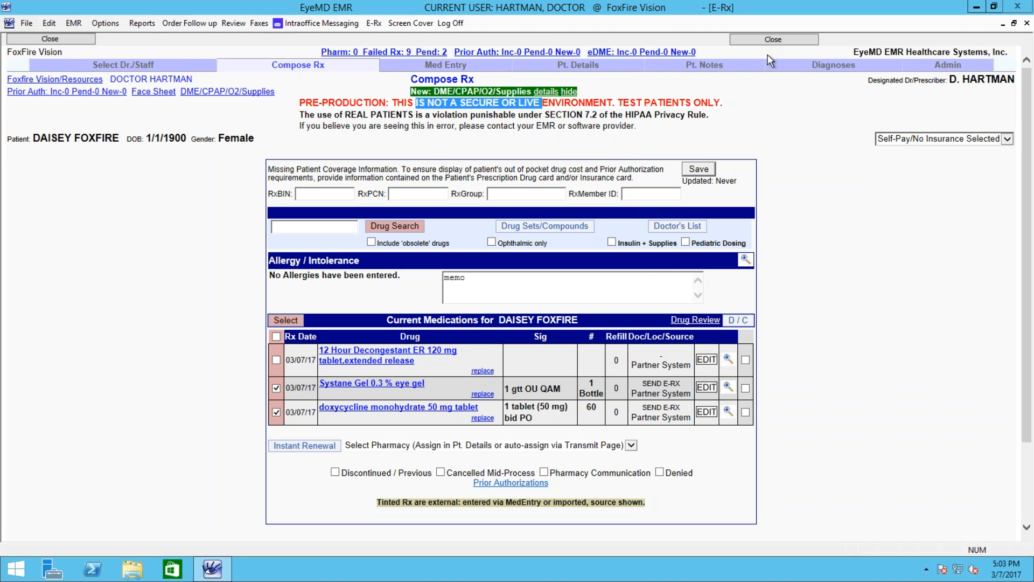
{"action": "left_click", "coordinate": [771, 38]}
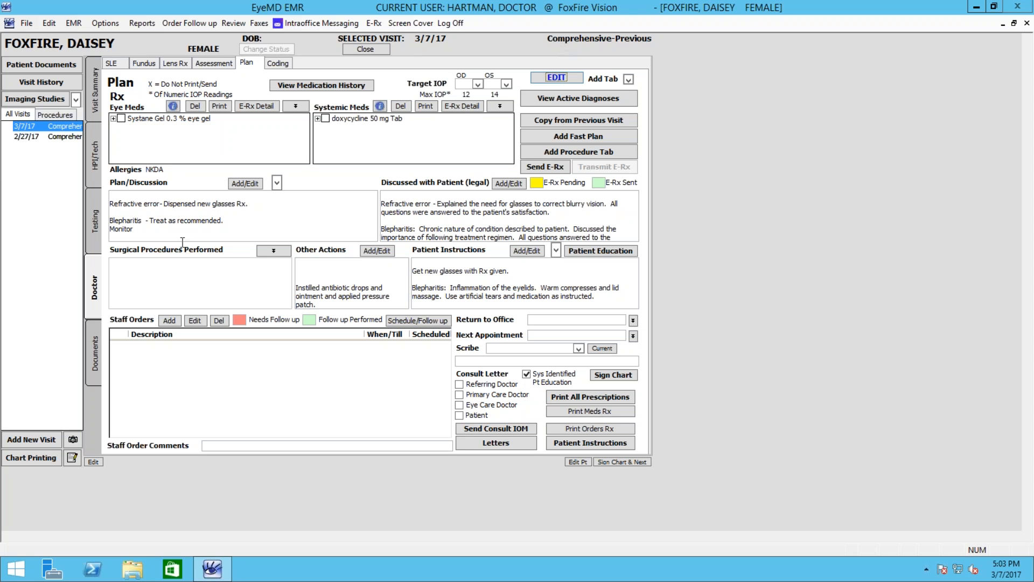
- Review the full text of the plan discussion and the patient instructions
{"action": "left_click", "coordinate": [222, 231]}
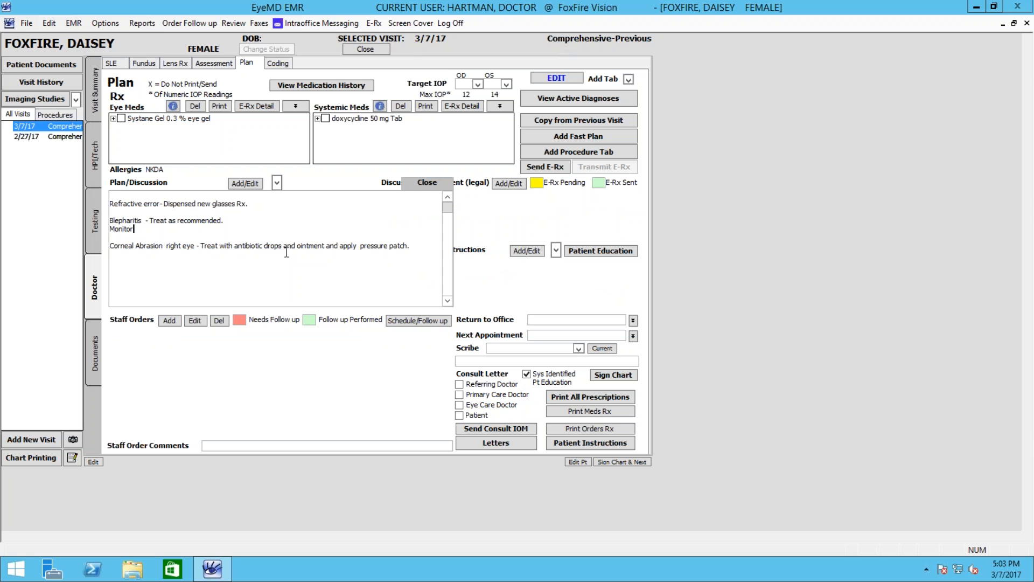
{"action": "left_click", "coordinate": [429, 183]}
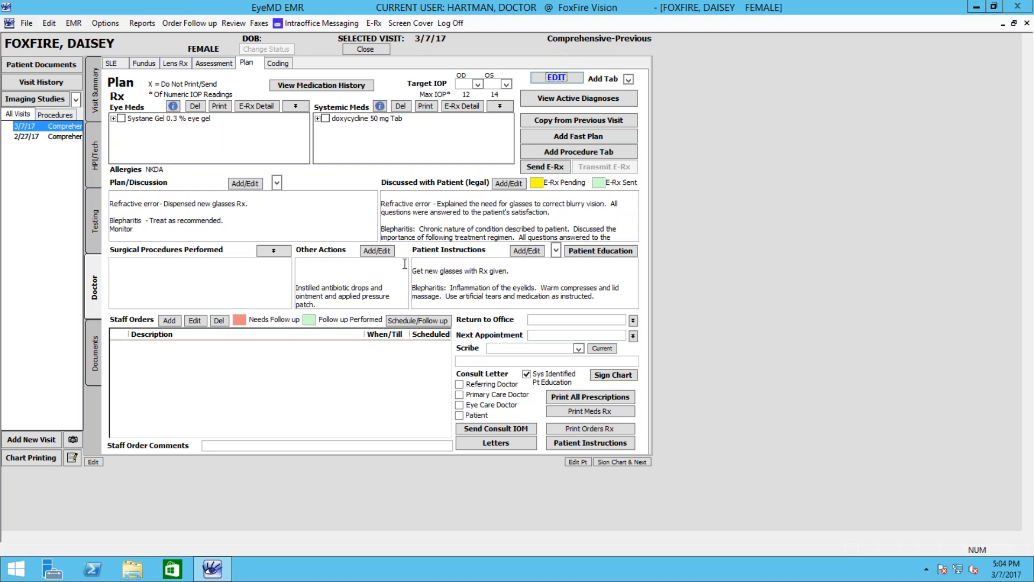
{"action": "left_click", "coordinate": [467, 271]}
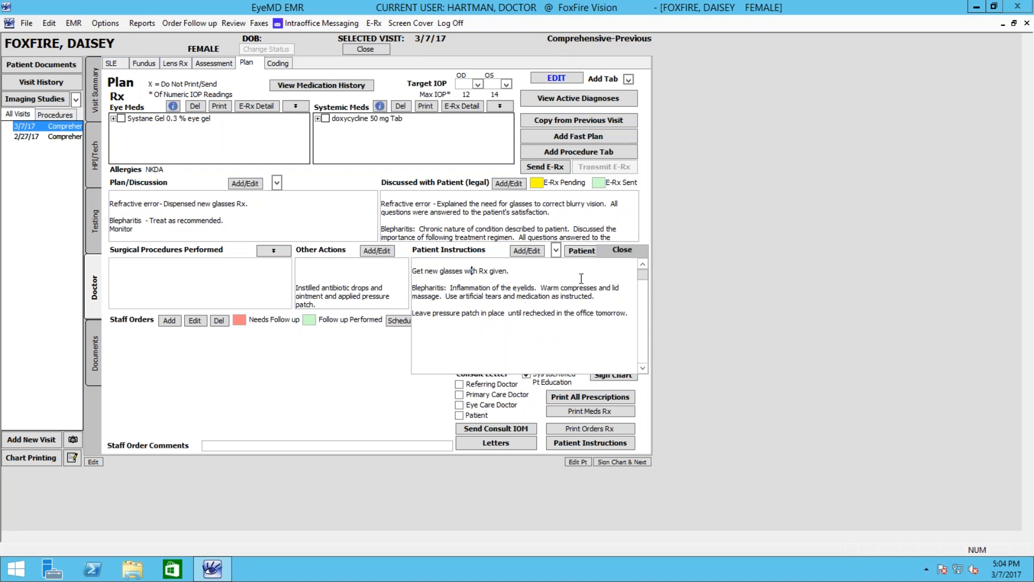
{"action": "left_click", "coordinate": [621, 250]}
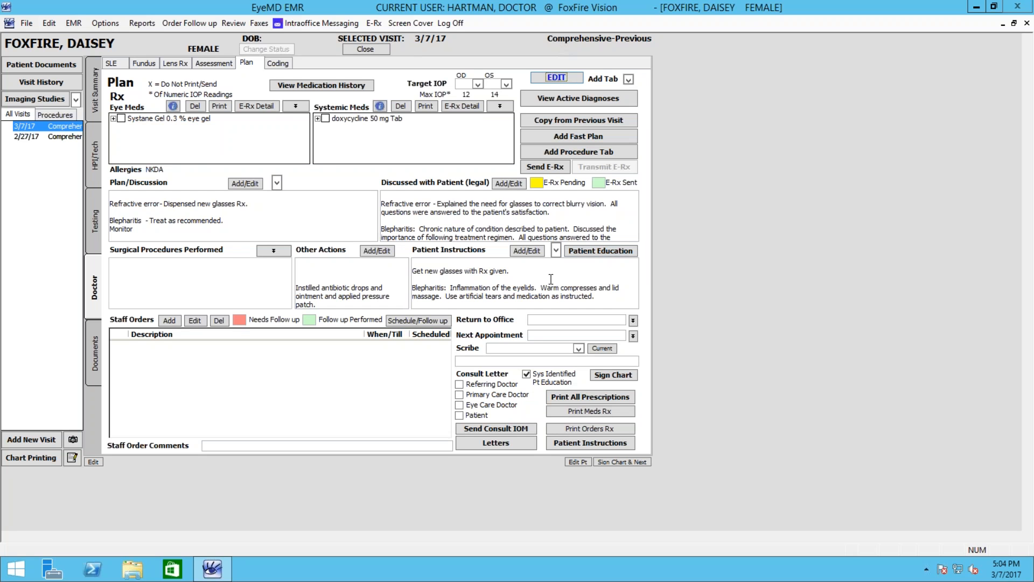
- Generate the Patient Instruction Sheet letter, read through its medication and doctor instructions, and close it
{"action": "left_click", "coordinate": [574, 441]}
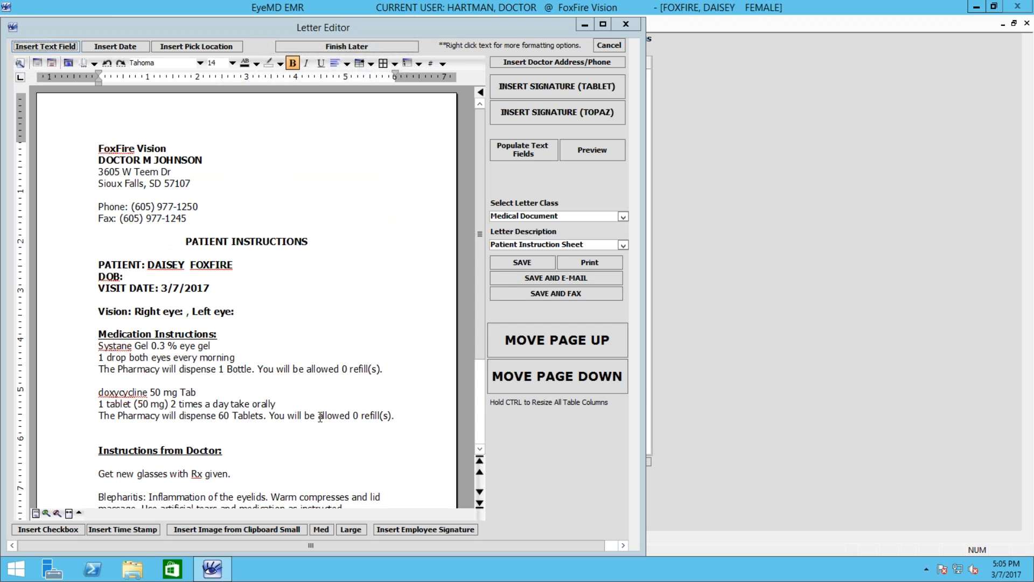
{"action": "left_click", "coordinate": [323, 351]}
{"action": "scroll", "coordinate": [325, 350], "scroll_direction": "down", "scroll_amount": 2}
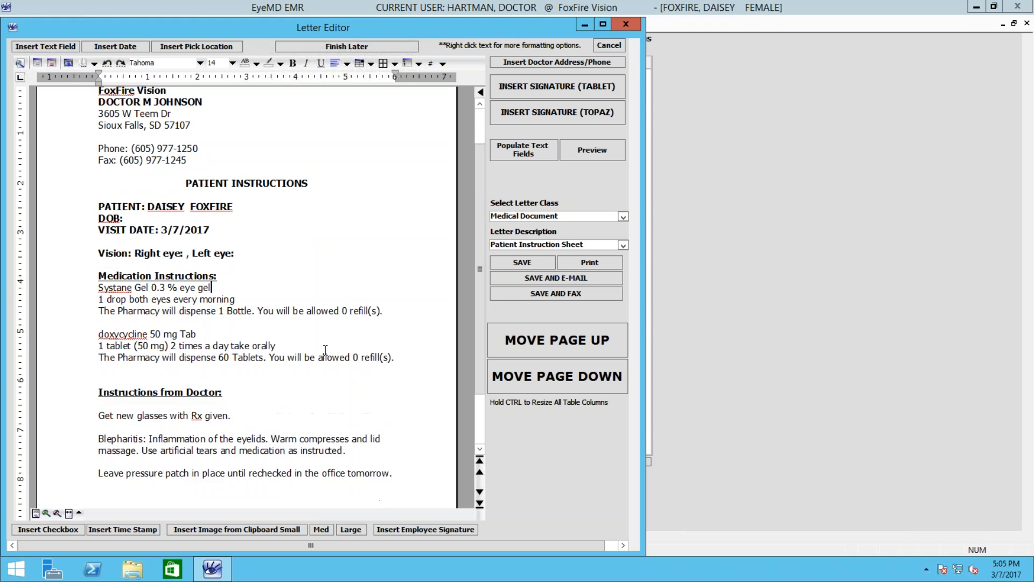
{"action": "scroll", "coordinate": [325, 350], "scroll_direction": "down", "scroll_amount": 3}
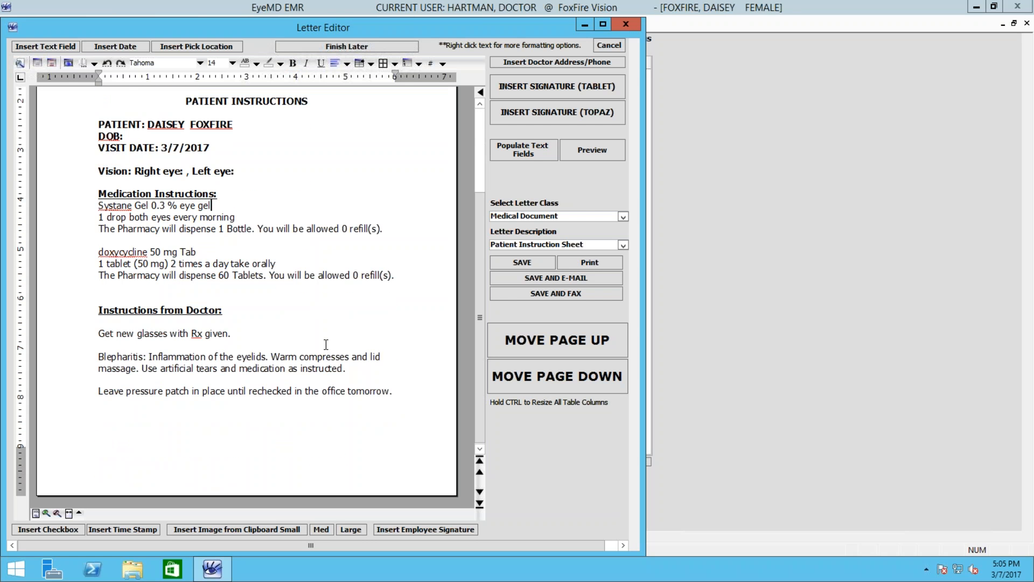
{"action": "scroll", "coordinate": [326, 344], "scroll_direction": "up", "scroll_amount": 5}
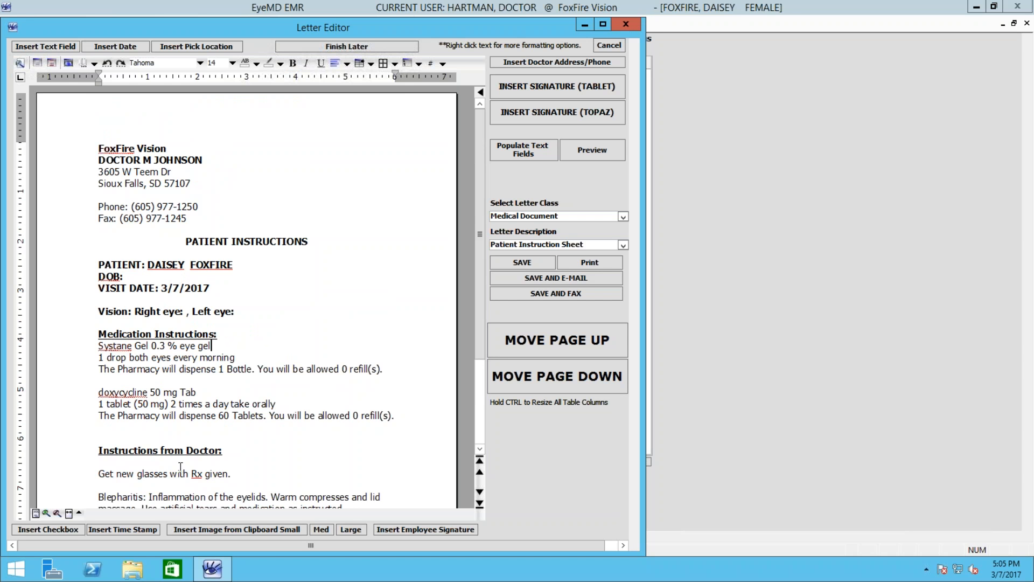
{"action": "left_click", "coordinate": [625, 24]}
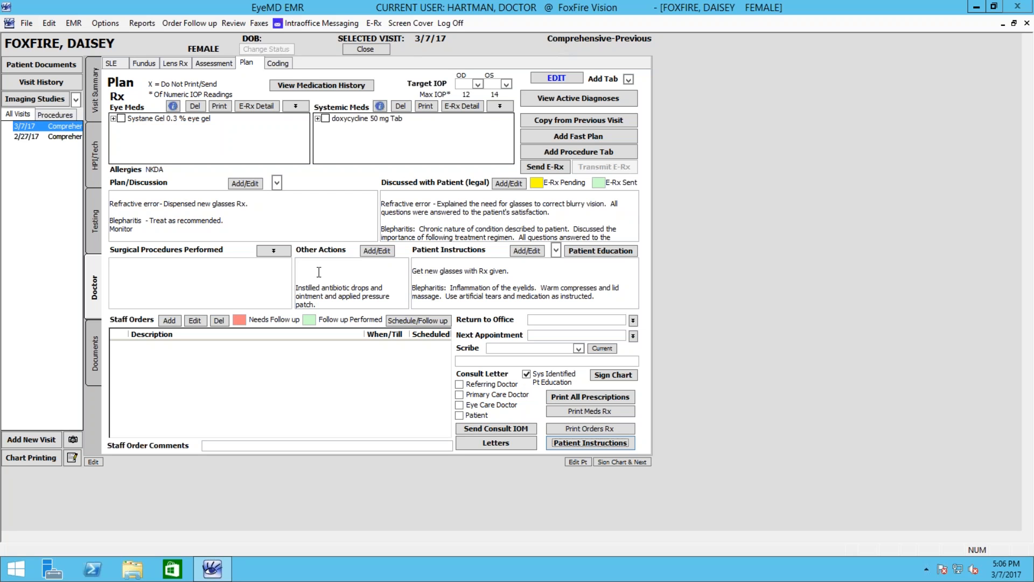
- Enter the sample text "asdfasdf" above the existing note in the plan's Other Actions
{"action": "left_click", "coordinate": [285, 272]}
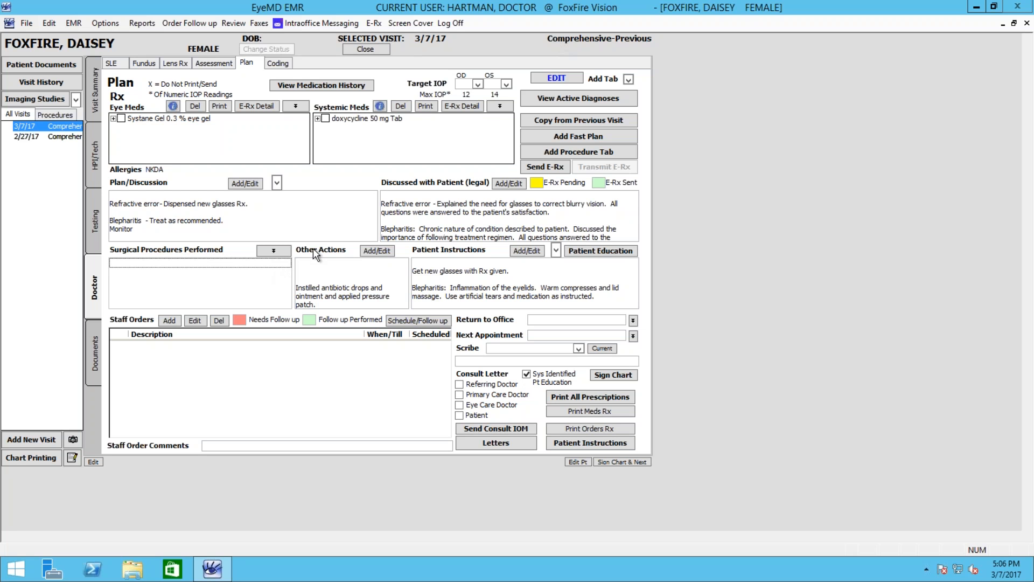
{"action": "left_click", "coordinate": [344, 272]}
{"action": "type", "text": "asdfasdf"}
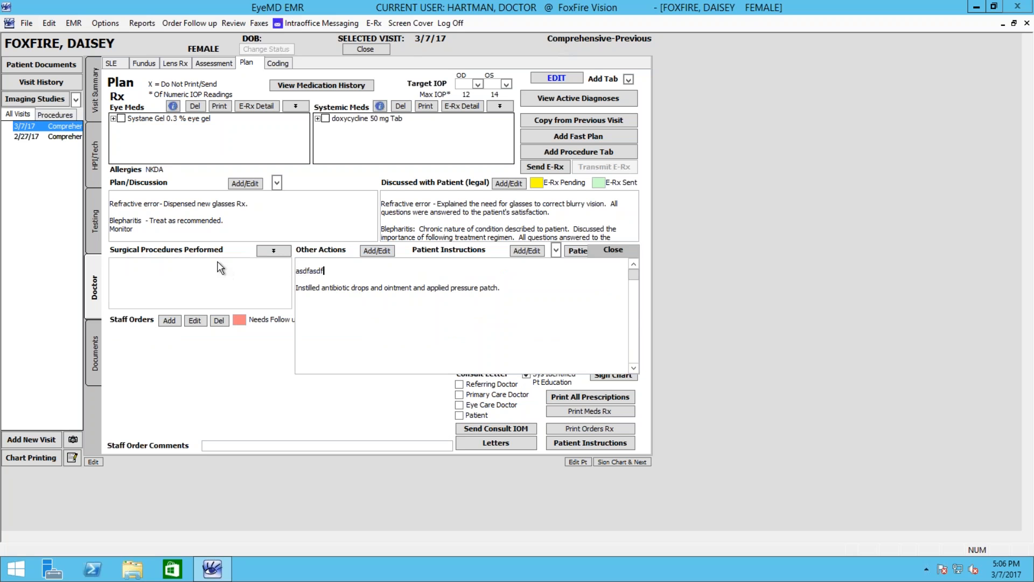
{"action": "left_click", "coordinate": [258, 260]}
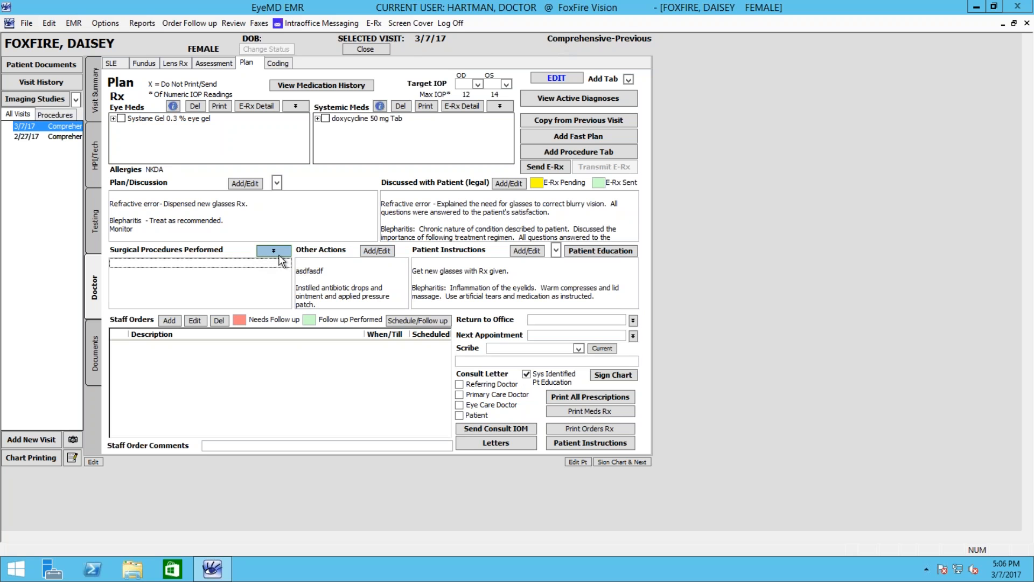
- Add the surgical procedure Foreign Body, Corneal w/slit lamp, OD, keeping its default details, and close the procedure selection
{"action": "left_click", "coordinate": [274, 251]}
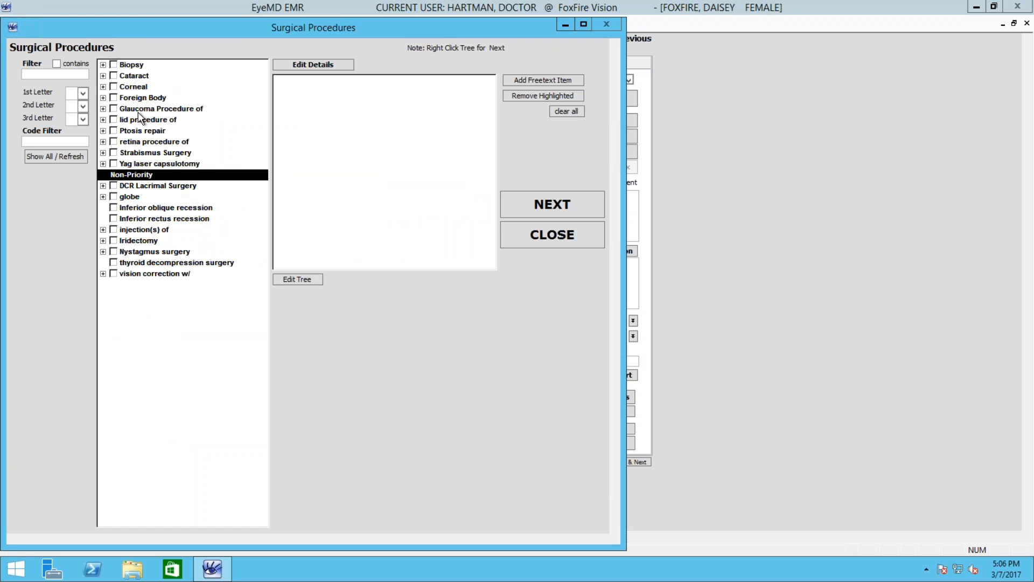
{"action": "left_click", "coordinate": [102, 87]}
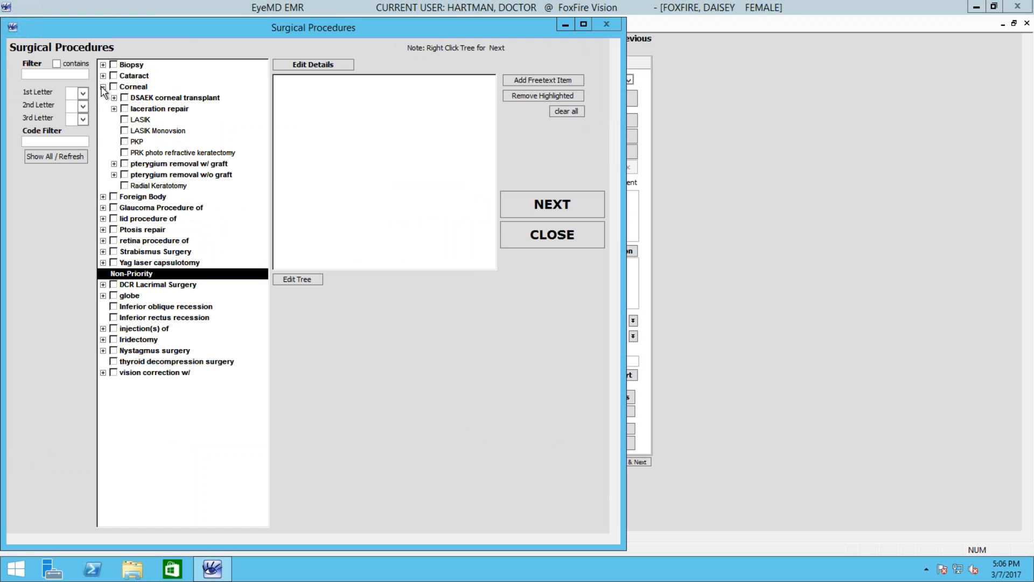
{"action": "left_click", "coordinate": [102, 196]}
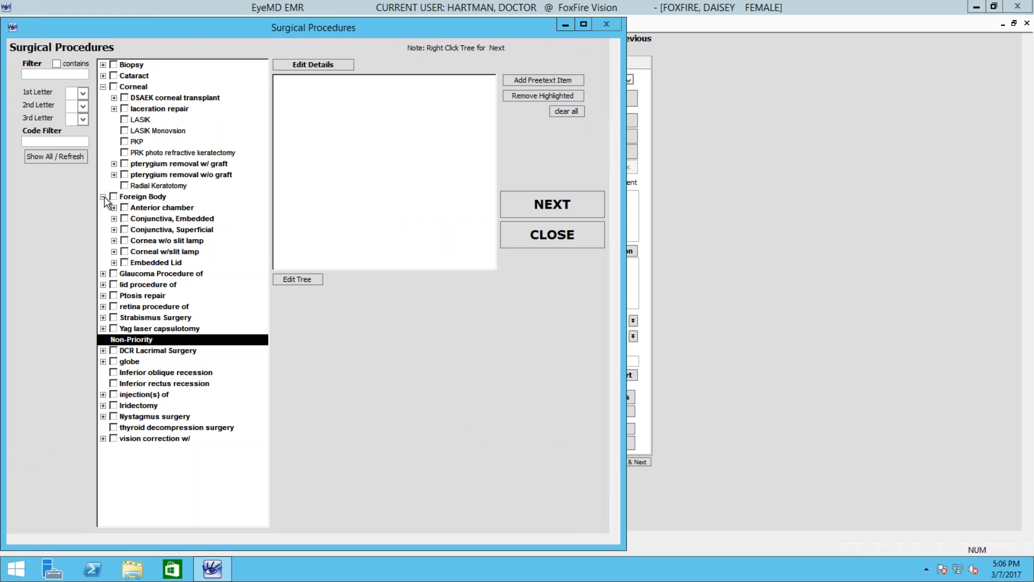
{"action": "left_click", "coordinate": [113, 252]}
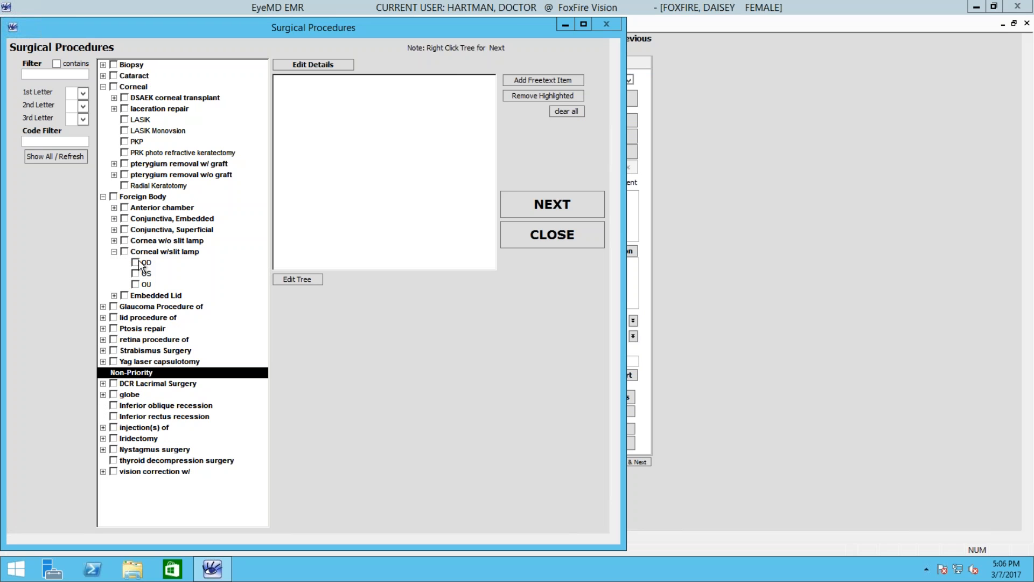
{"action": "left_click", "coordinate": [136, 262]}
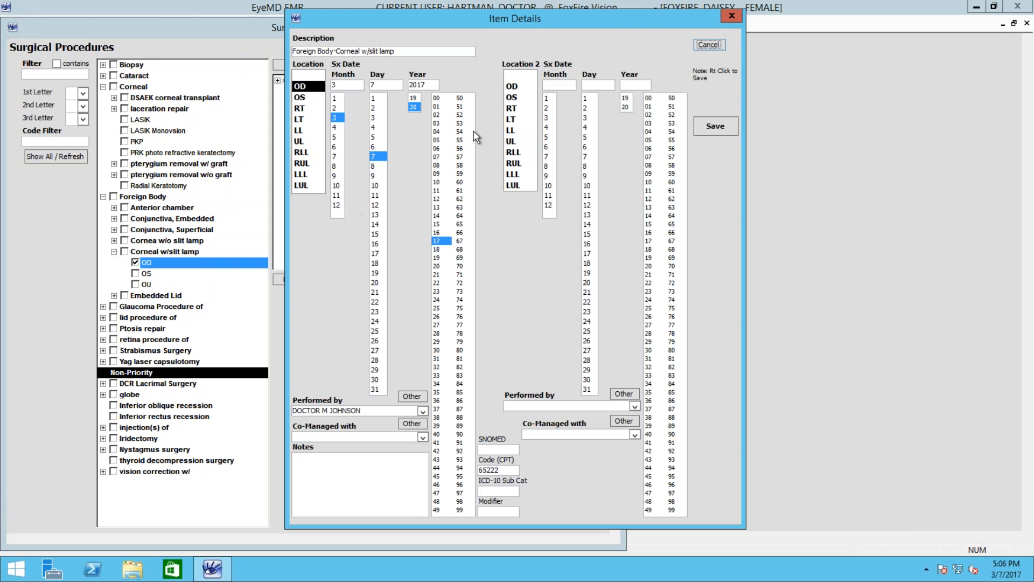
{"action": "right_click", "coordinate": [717, 49]}
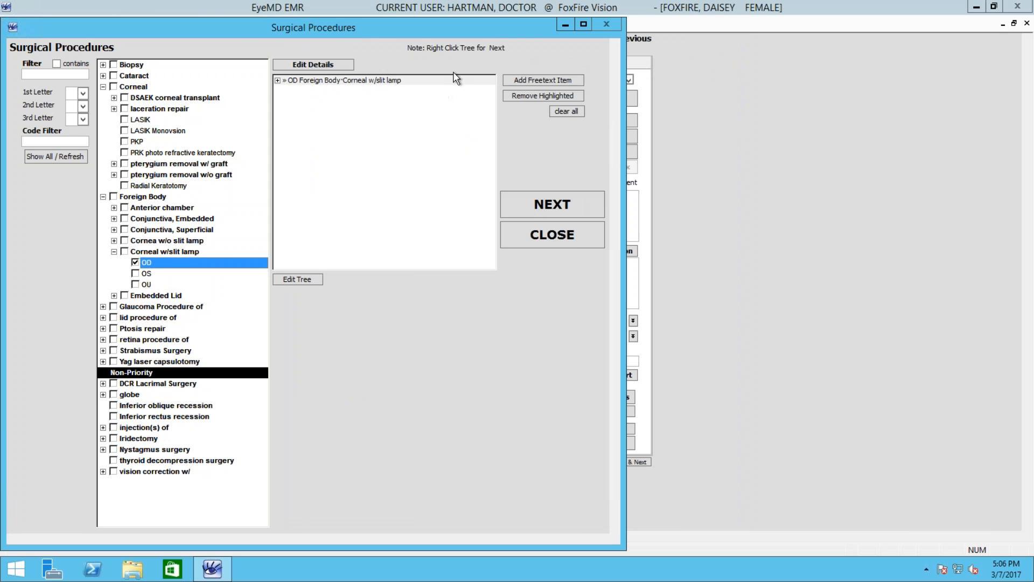
{"action": "left_click", "coordinate": [541, 237]}
- Replace the sample text "asdfasdf" in Other Actions with "Removed FB with Qtip" and close the note
{"action": "left_click_drag", "start_coordinate": [324, 270], "coordinate": [279, 272]}
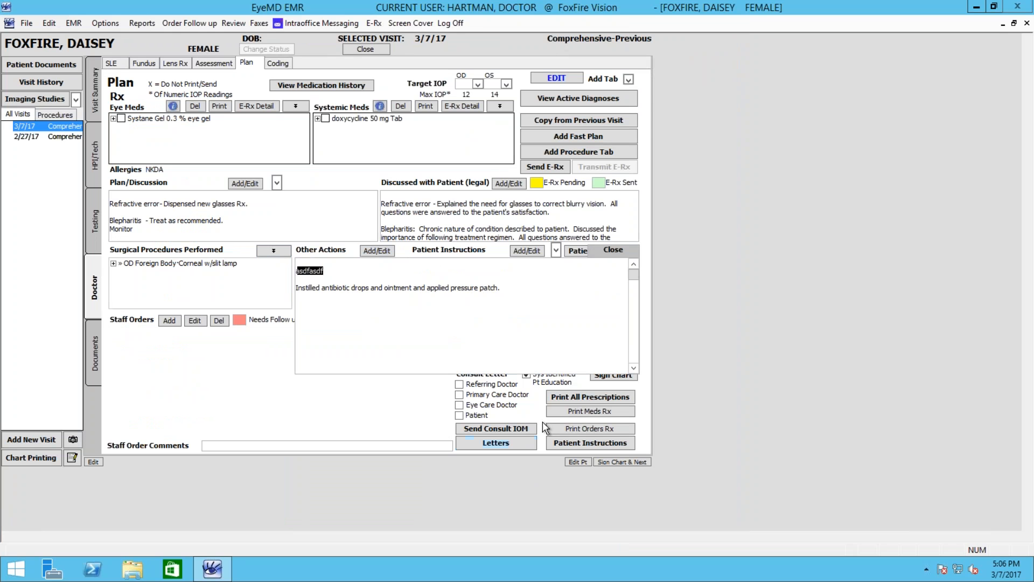
{"action": "key", "text": "BackSpace"}
{"action": "type", "text": "Removed FB with Qtip"}
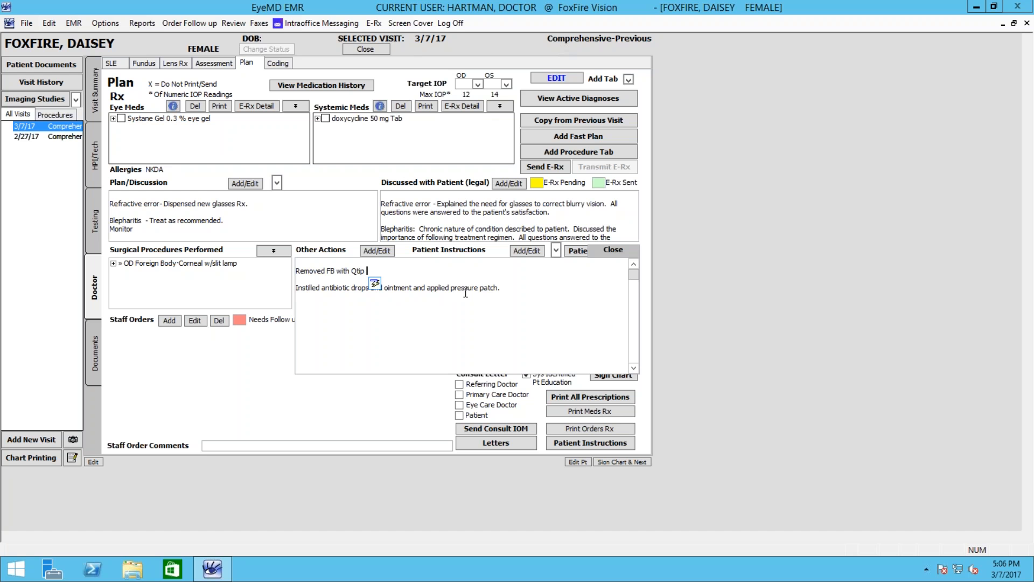
{"action": "left_click", "coordinate": [598, 251]}
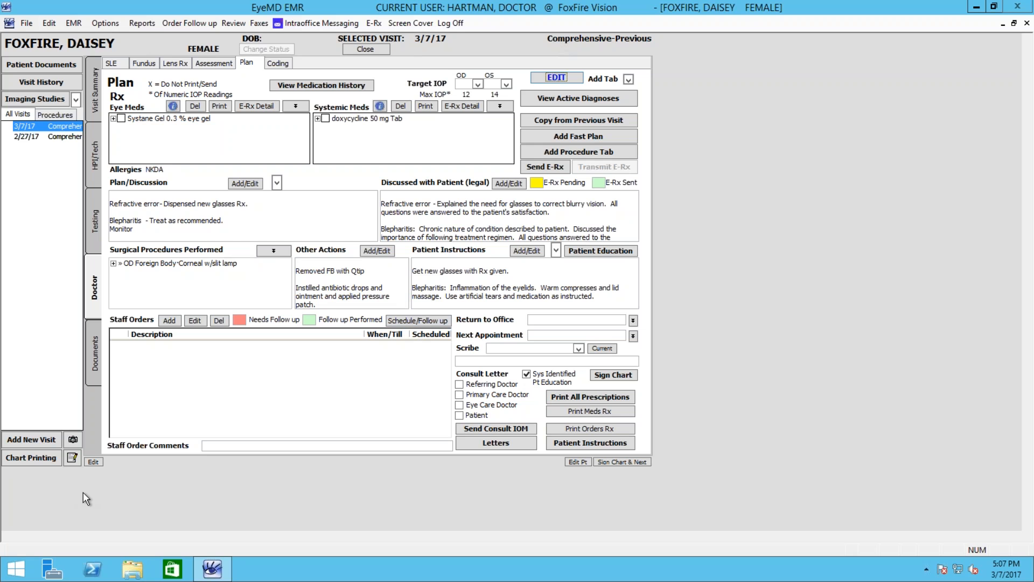
- Review the corneal foreign body procedure's selection and expanded details, along with the full Other Actions note
{"action": "left_click", "coordinate": [280, 255]}
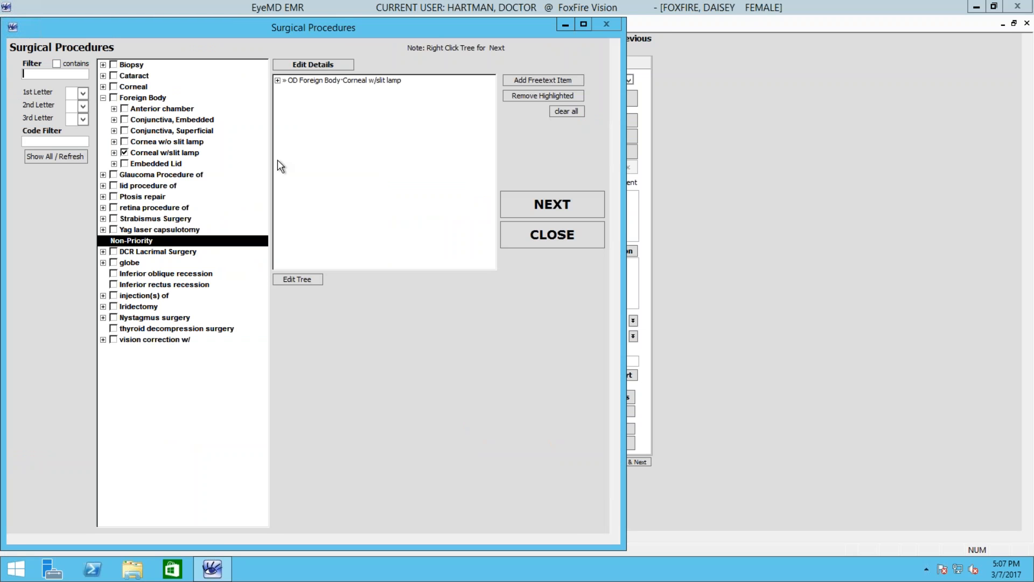
{"action": "left_click", "coordinate": [518, 233]}
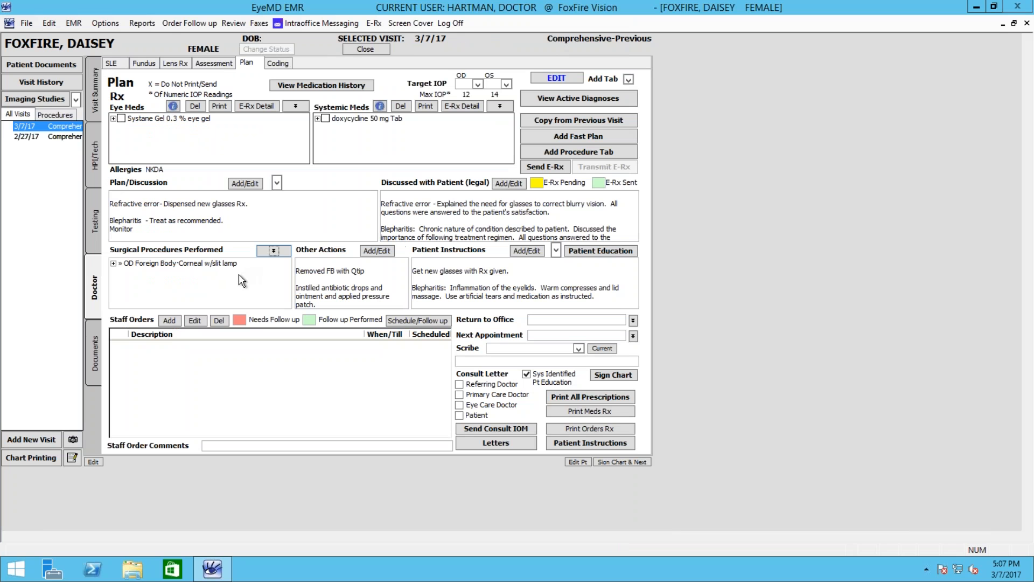
{"action": "left_click", "coordinate": [113, 264]}
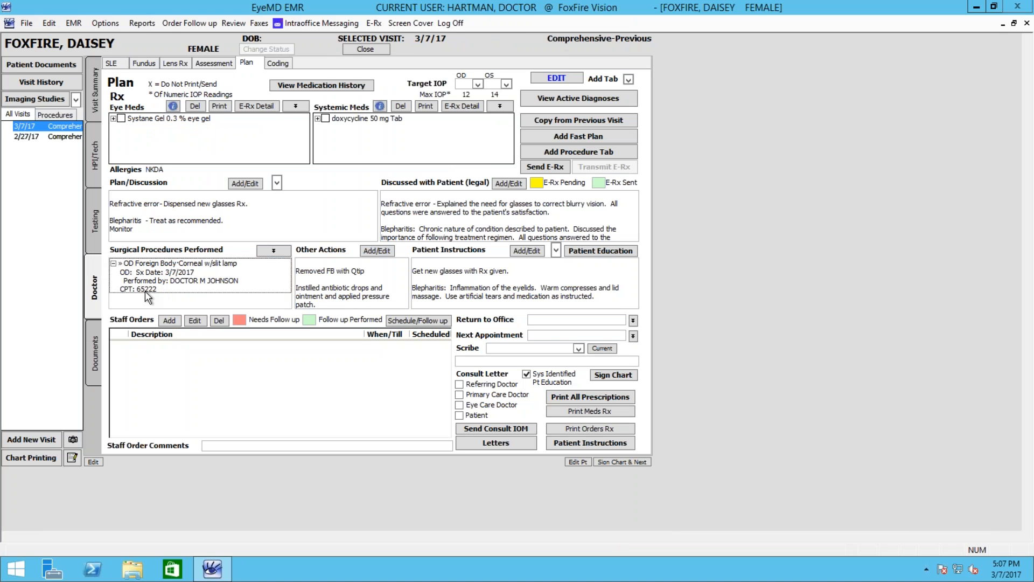
{"action": "double_click", "coordinate": [299, 270]}
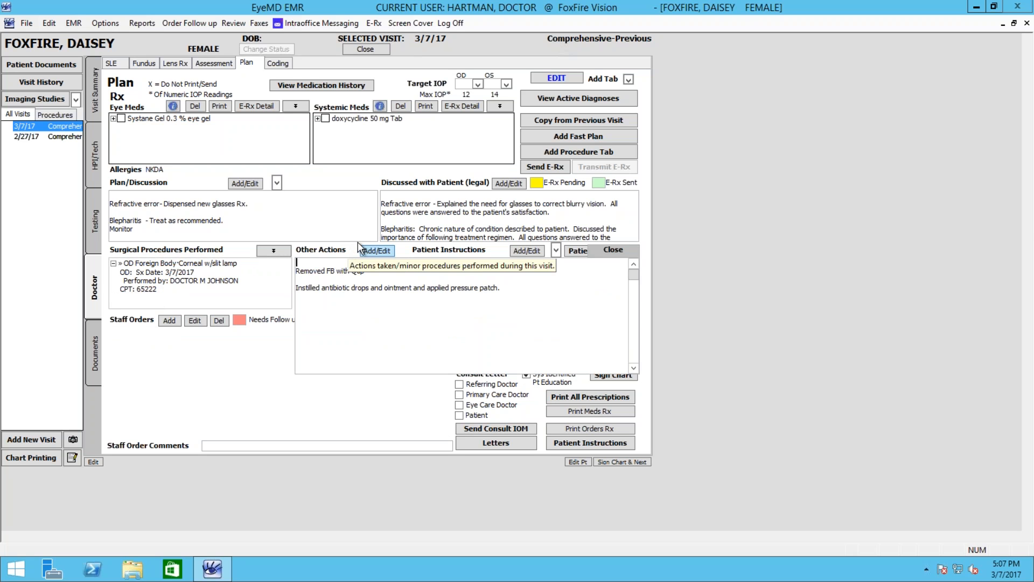
{"action": "left_click", "coordinate": [598, 250]}
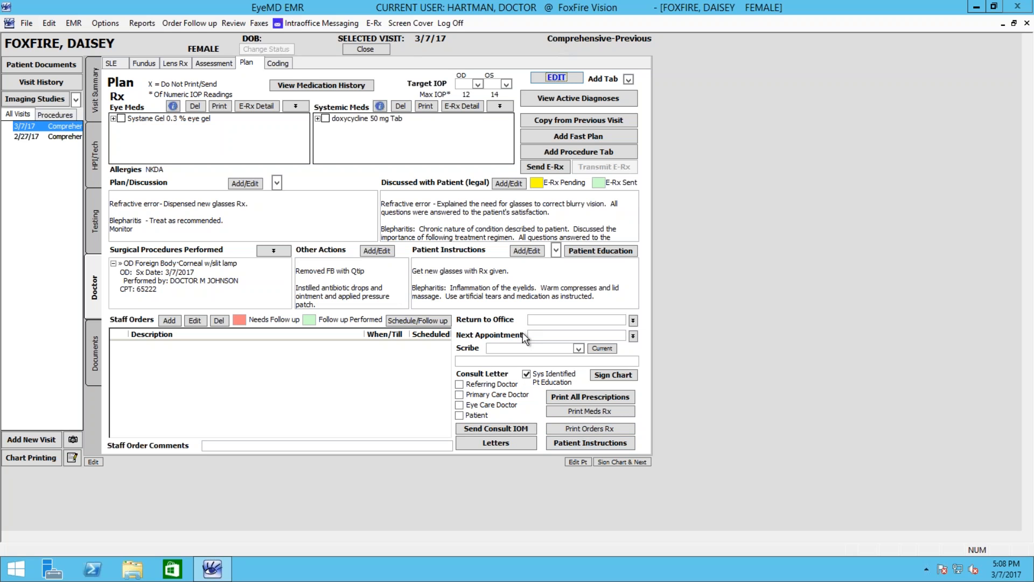
{"action": "left_click", "coordinate": [373, 373]}
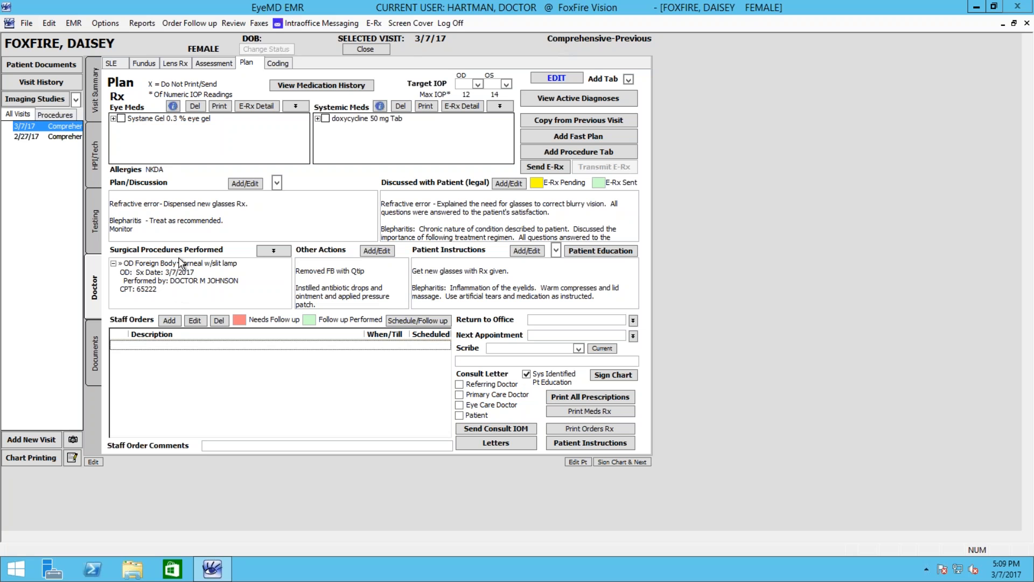
- Create a staff order for Follow-up/Re-check, Cornea, Abrasion with a timeframe of 1 day
{"action": "left_click", "coordinate": [169, 320]}
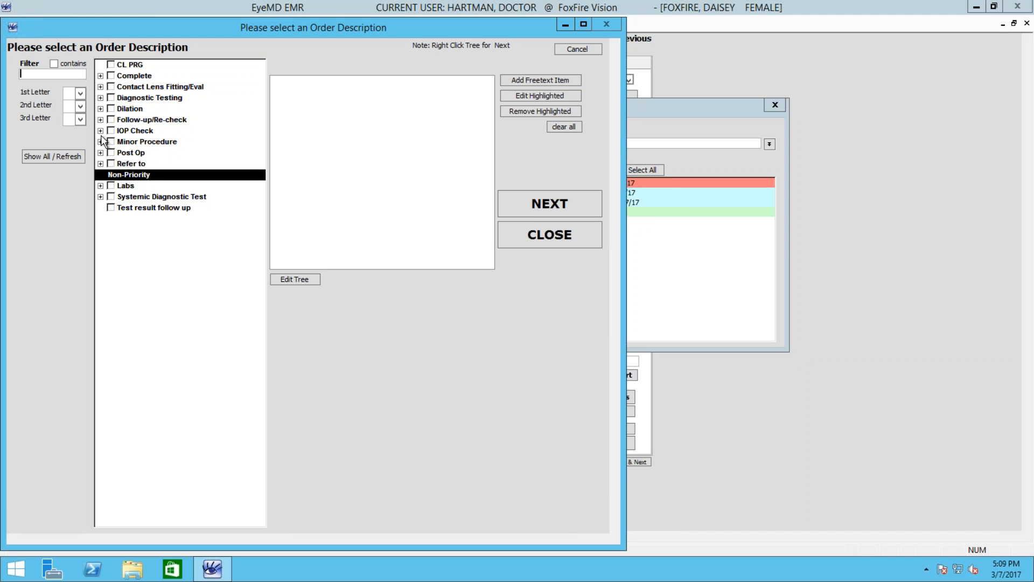
{"action": "left_click", "coordinate": [100, 120]}
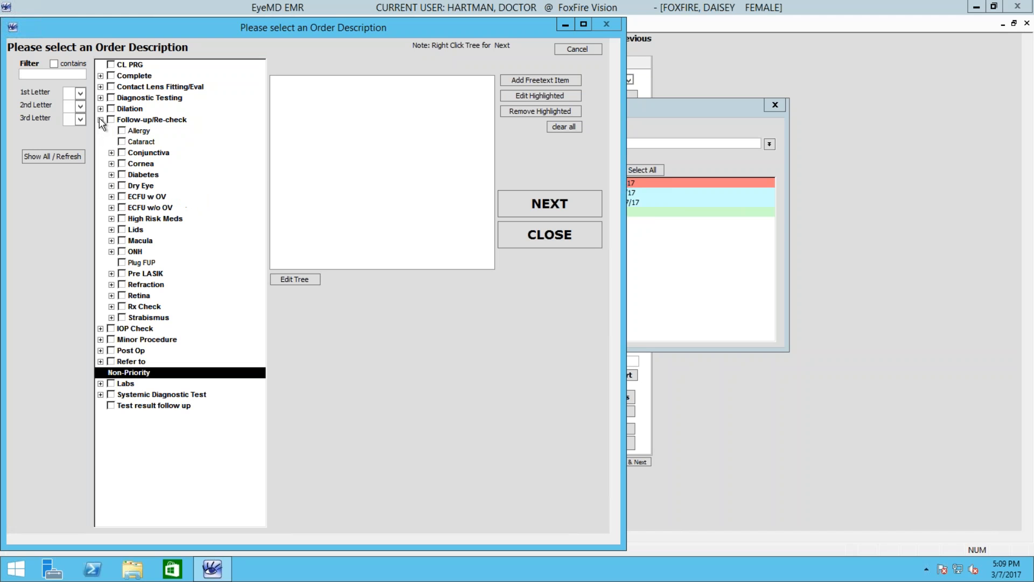
{"action": "left_click", "coordinate": [112, 164]}
{"action": "left_click", "coordinate": [132, 174]}
{"action": "left_click", "coordinate": [520, 209]}
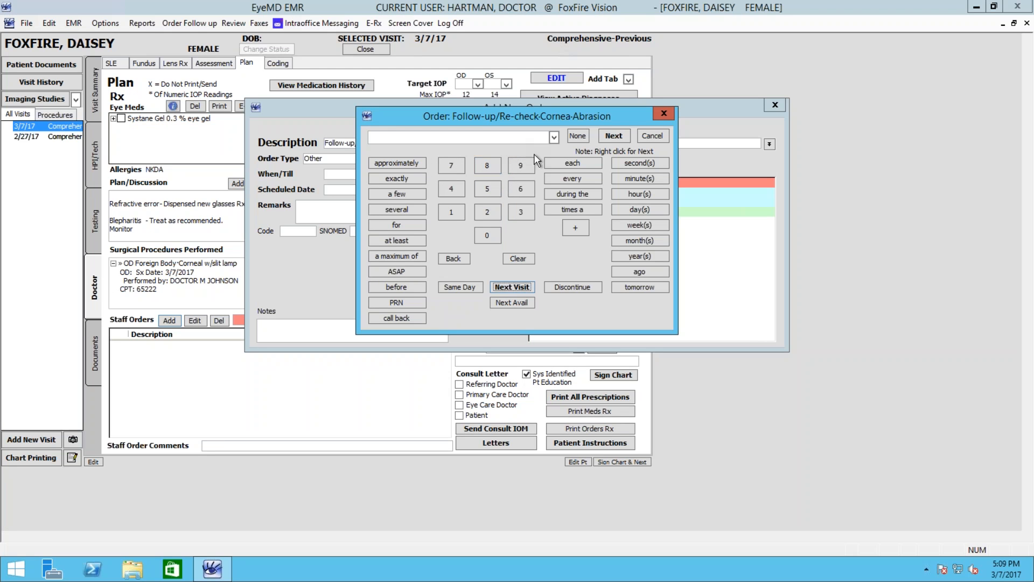
{"action": "left_click", "coordinate": [461, 215]}
{"action": "left_click", "coordinate": [648, 211]}
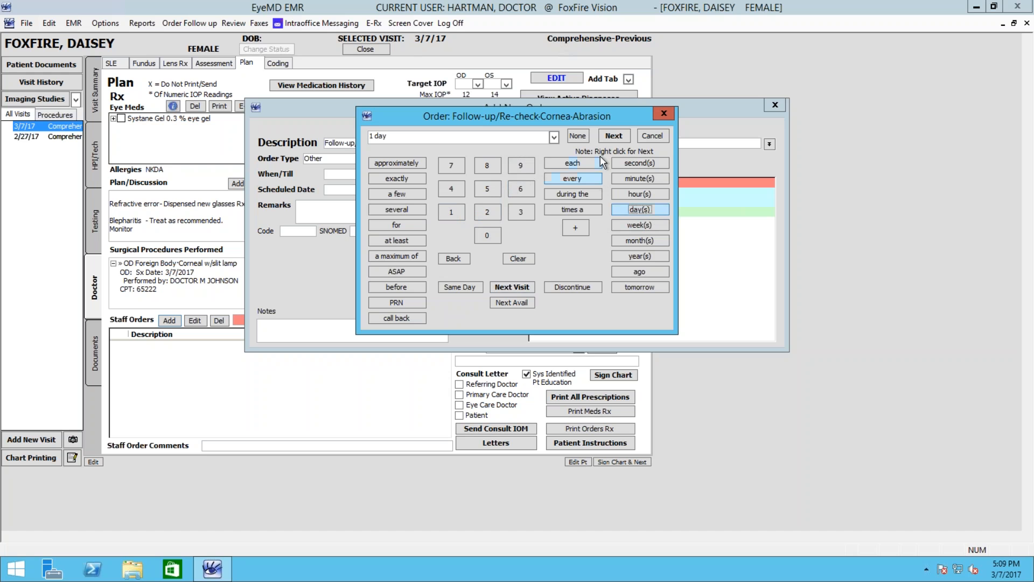
{"action": "left_click", "coordinate": [614, 136]}
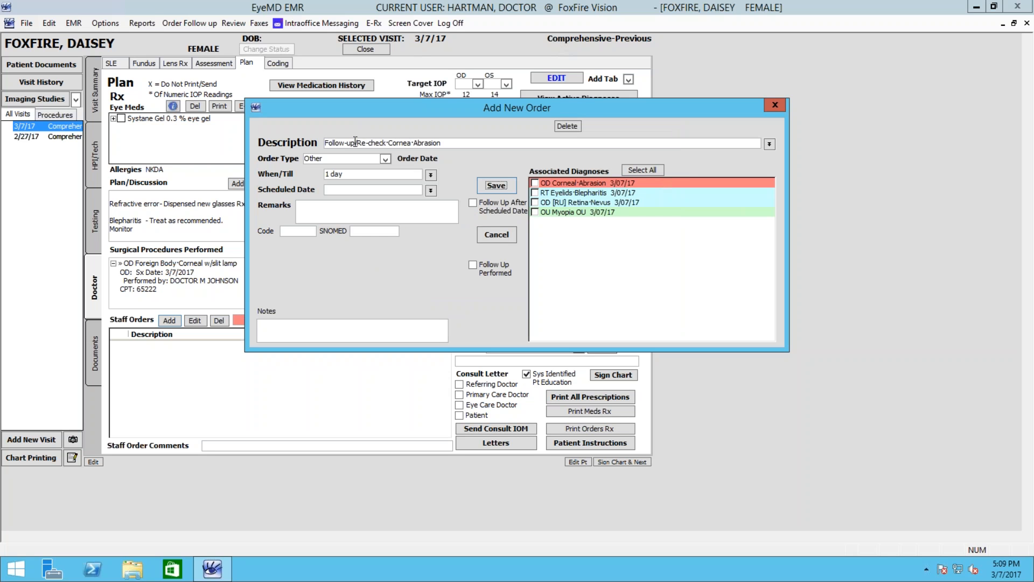
- Enter the remark "Follow up with pressure patch" on the corneal abrasion order, save it and expand its details
{"action": "left_click_drag", "start_coordinate": [334, 144], "coordinate": [428, 146]}
{"action": "left_click", "coordinate": [450, 144]}
{"action": "left_click", "coordinate": [388, 207]}
{"action": "type", "text": "Follow up wi"}
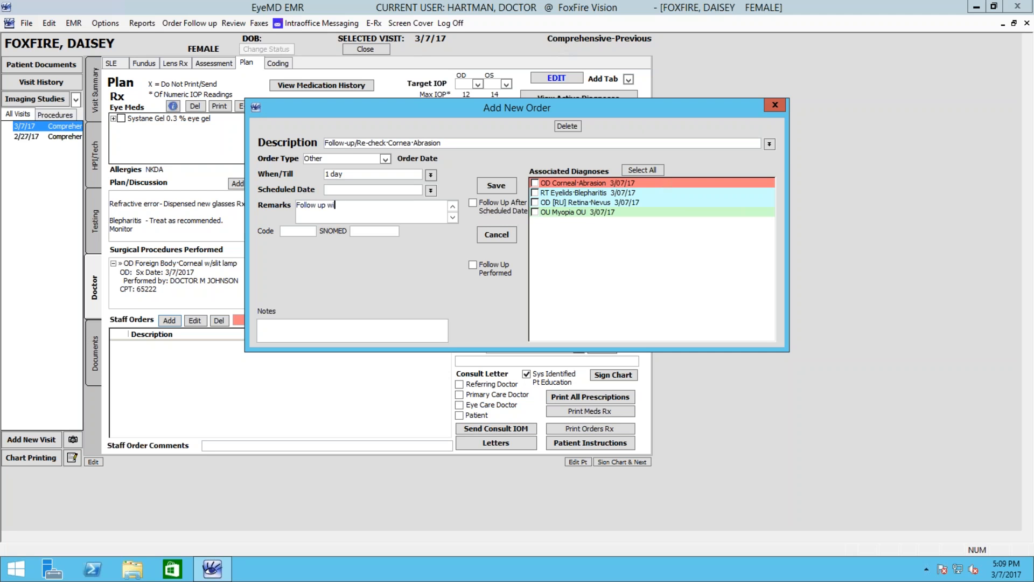
{"action": "type", "text": "th pressure patch"}
{"action": "left_click", "coordinate": [494, 189]}
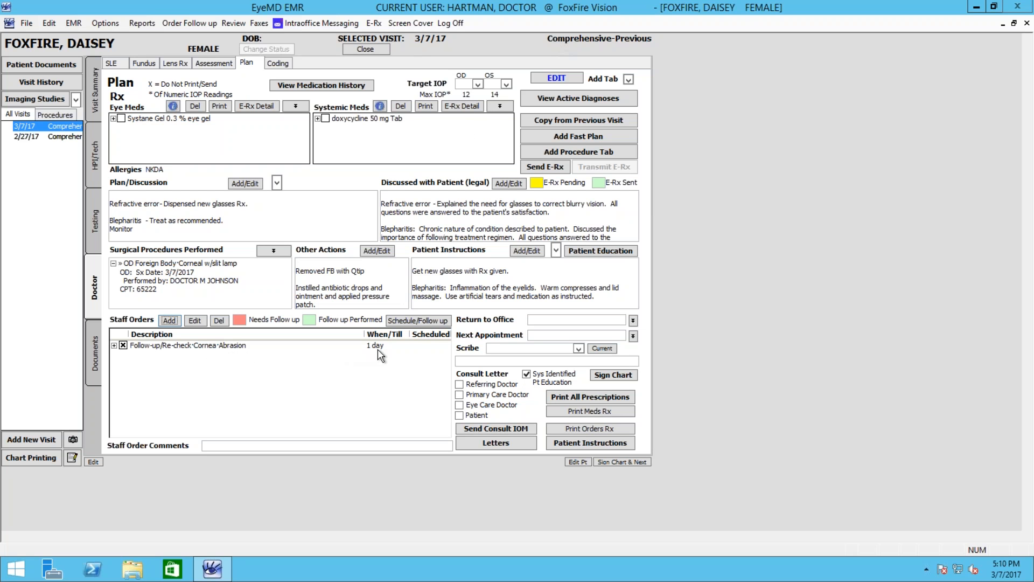
{"action": "left_click", "coordinate": [112, 347]}
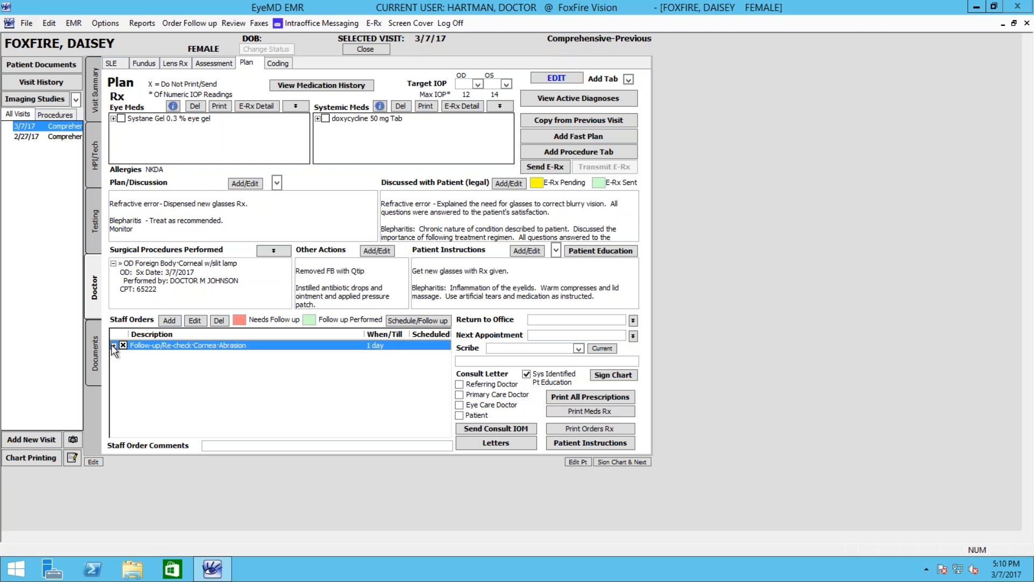
{"action": "left_click", "coordinate": [113, 345]}
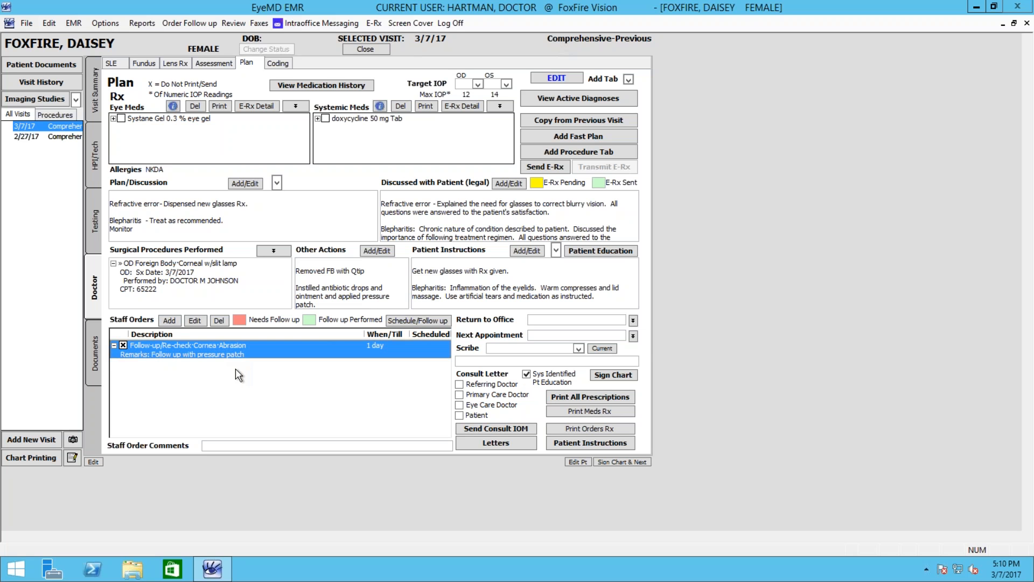
- Create a Refer to staff order timed for Next Available and assign it to the fourth provider in the provider list
{"action": "left_click", "coordinate": [170, 320]}
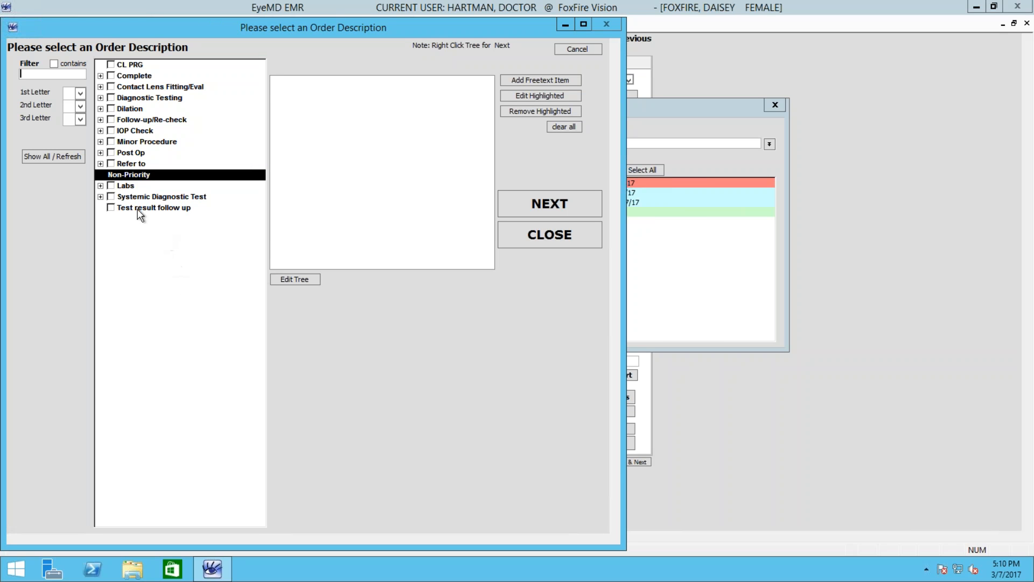
{"action": "left_click", "coordinate": [101, 164]}
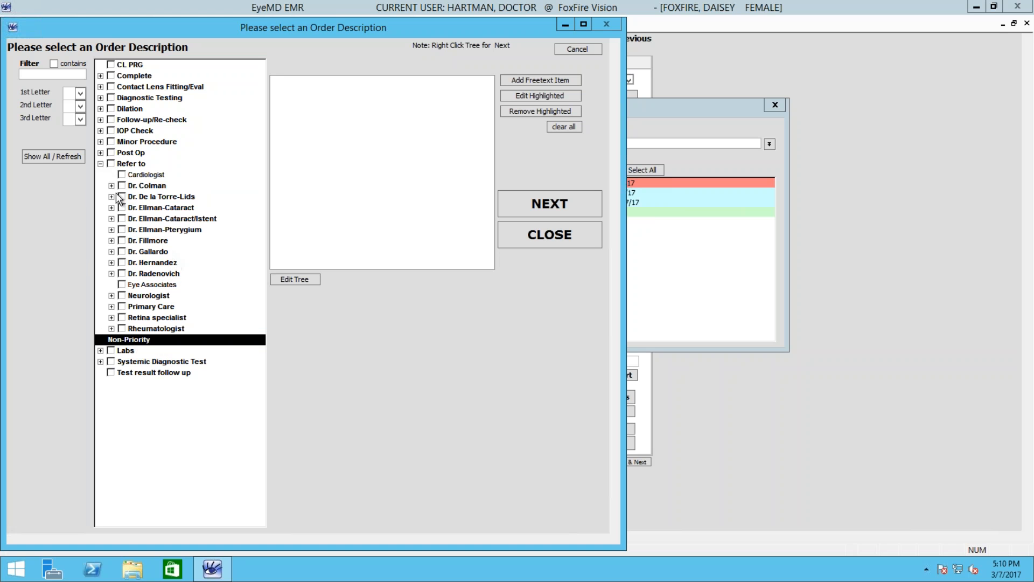
{"action": "left_click", "coordinate": [111, 163]}
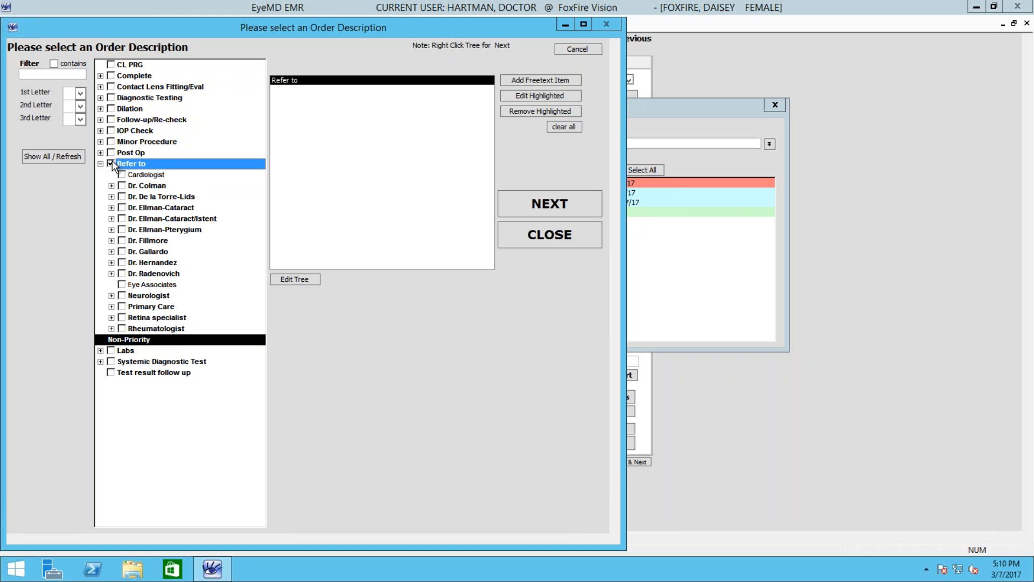
{"action": "left_click", "coordinate": [536, 210]}
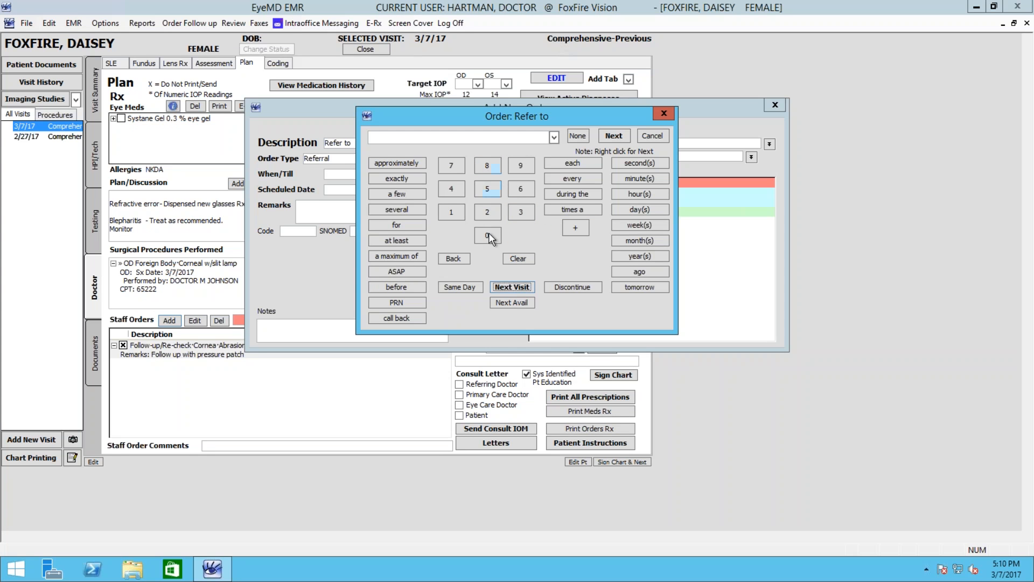
{"action": "left_click", "coordinate": [512, 303]}
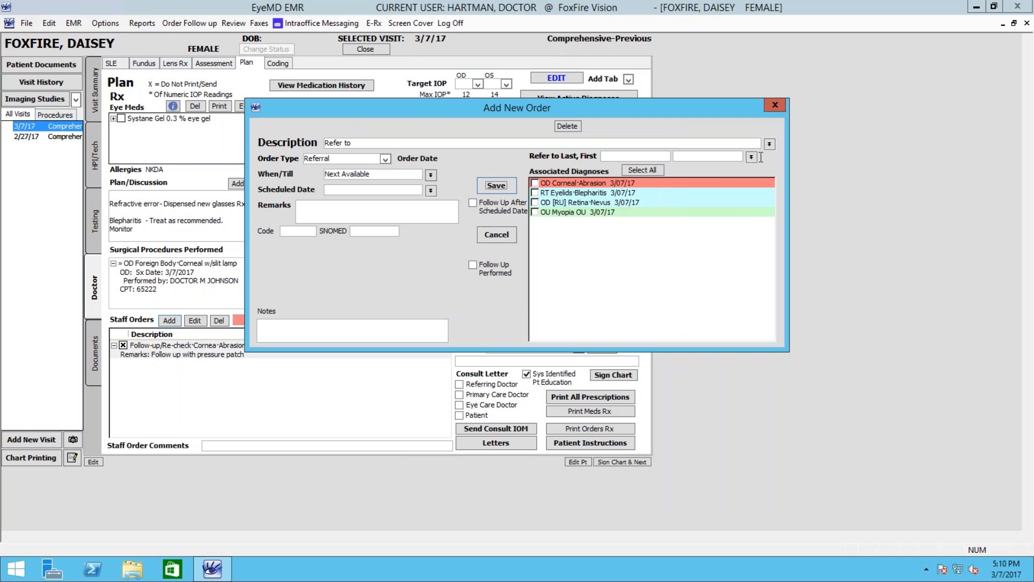
{"action": "left_click", "coordinate": [751, 157]}
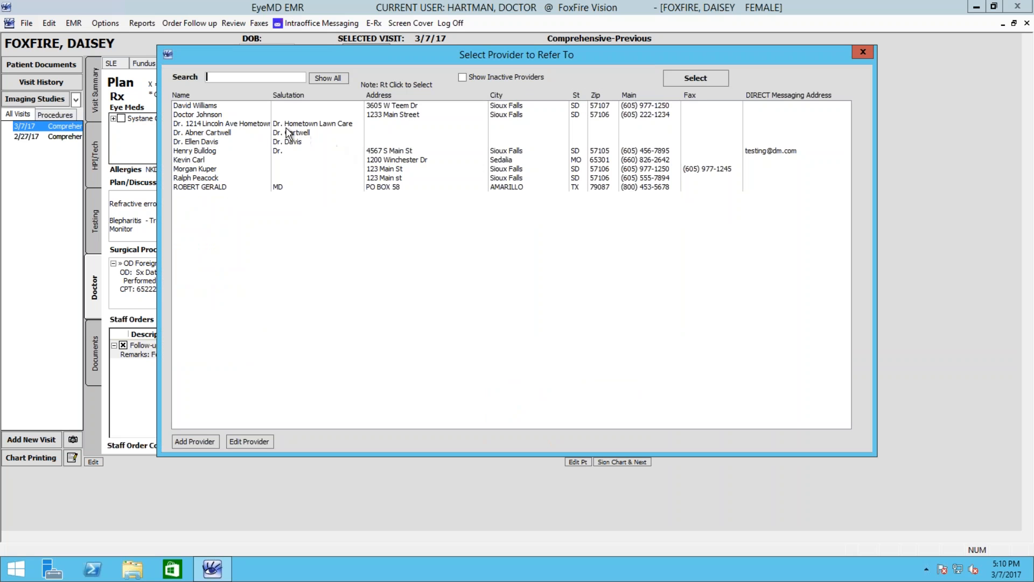
{"action": "left_click", "coordinate": [214, 133]}
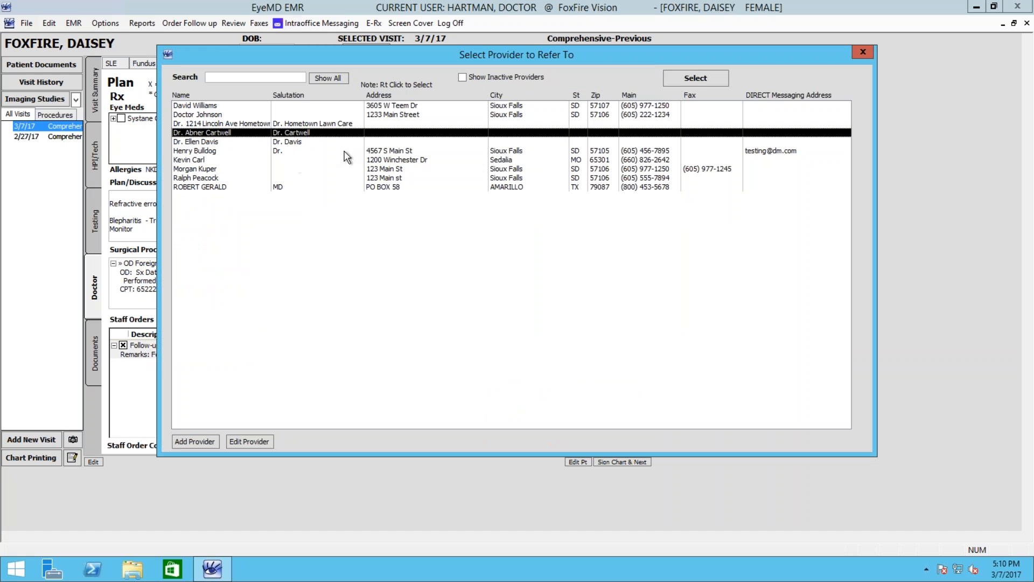
{"action": "left_click", "coordinate": [695, 81]}
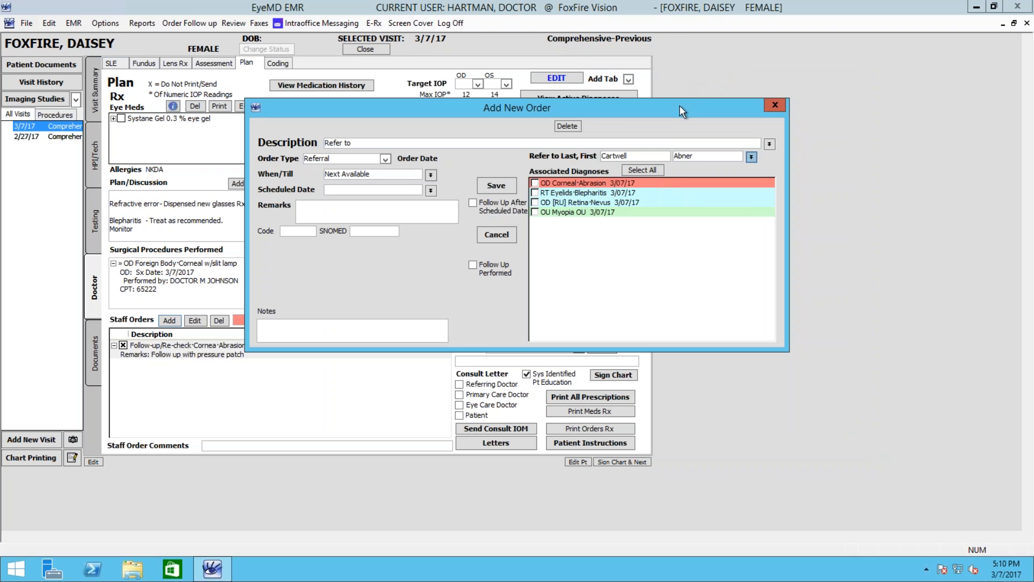
- Associate the OU Myopia diagnosis with the referral and enter a remark referring the patient to the chosen provider for LASIK eval
{"action": "left_click", "coordinate": [534, 212]}
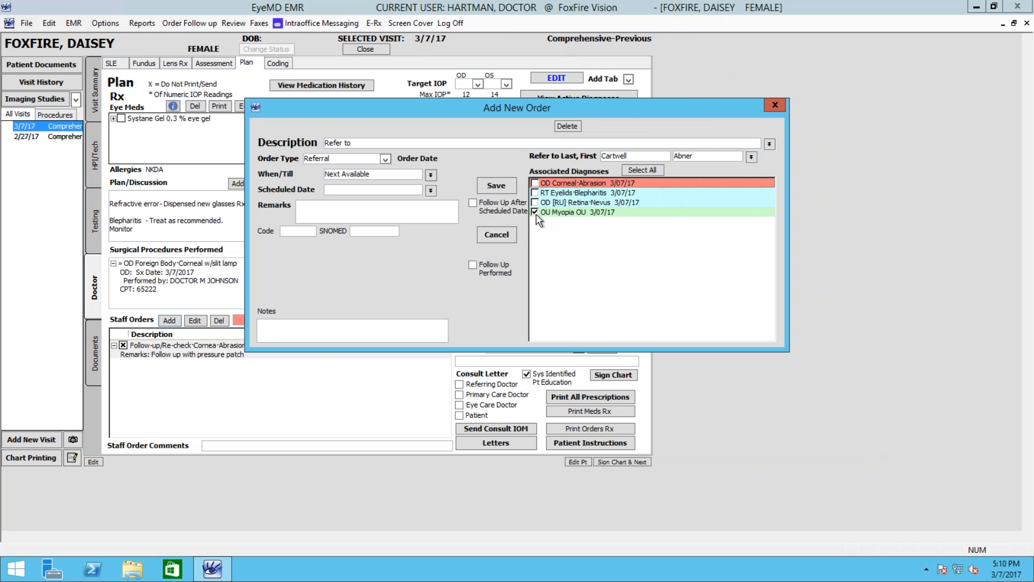
{"action": "left_click", "coordinate": [438, 201]}
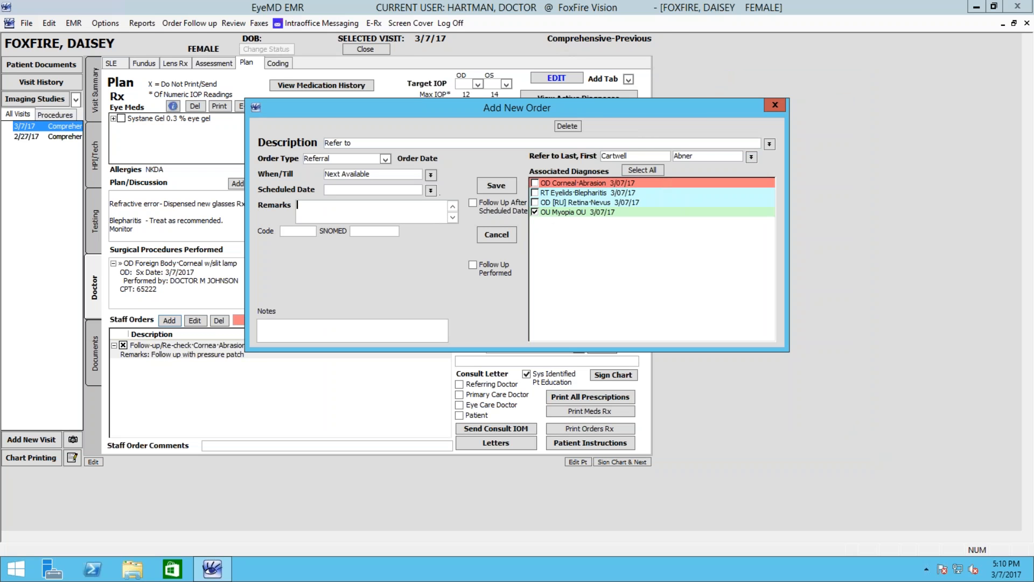
{"action": "type", "text": "Refer to Dr Cartwell for LASIK eval"}
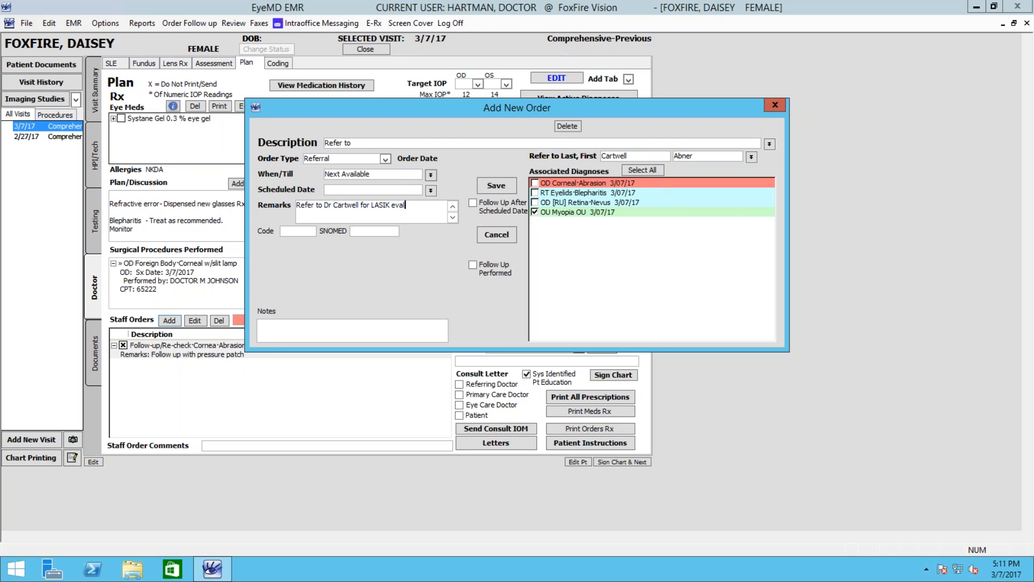
- Save the referral order and set the visit's medical decision making to Moderate Complexity in the coding section
{"action": "left_click", "coordinate": [488, 183]}
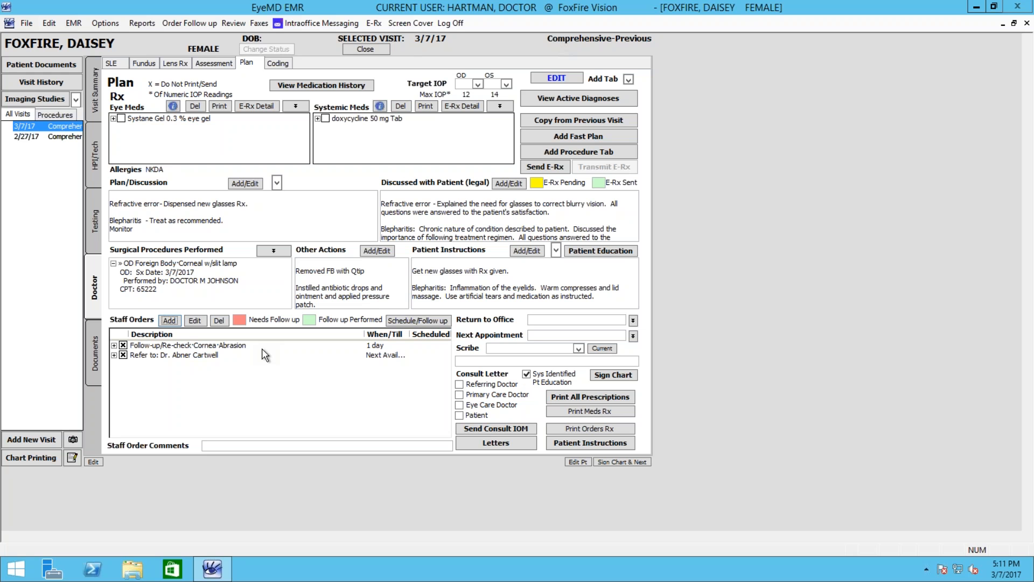
{"action": "left_click", "coordinate": [280, 65]}
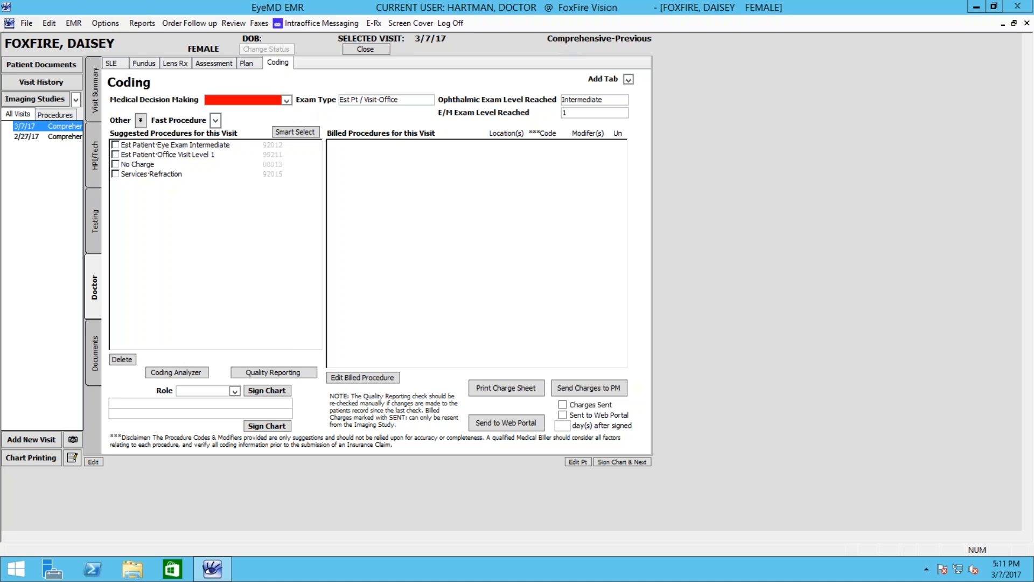
{"action": "left_click", "coordinate": [286, 101]}
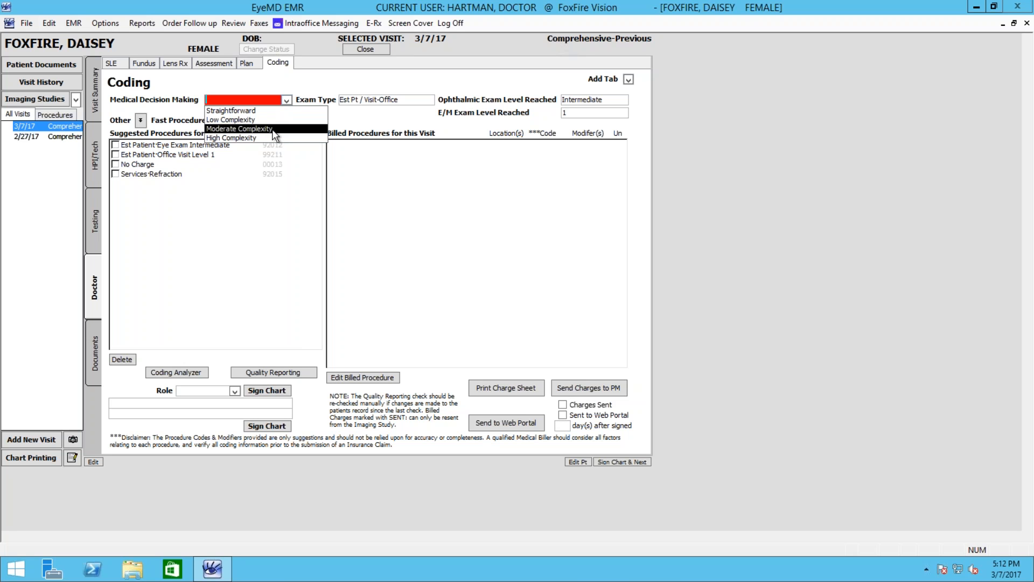
{"action": "left_click", "coordinate": [273, 129]}
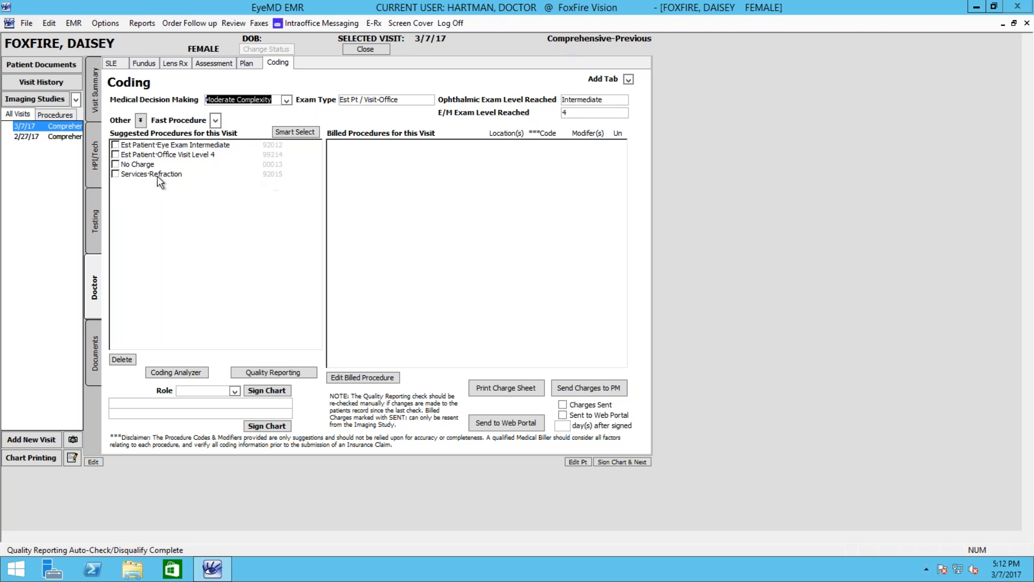
{"action": "left_click", "coordinate": [116, 174]}
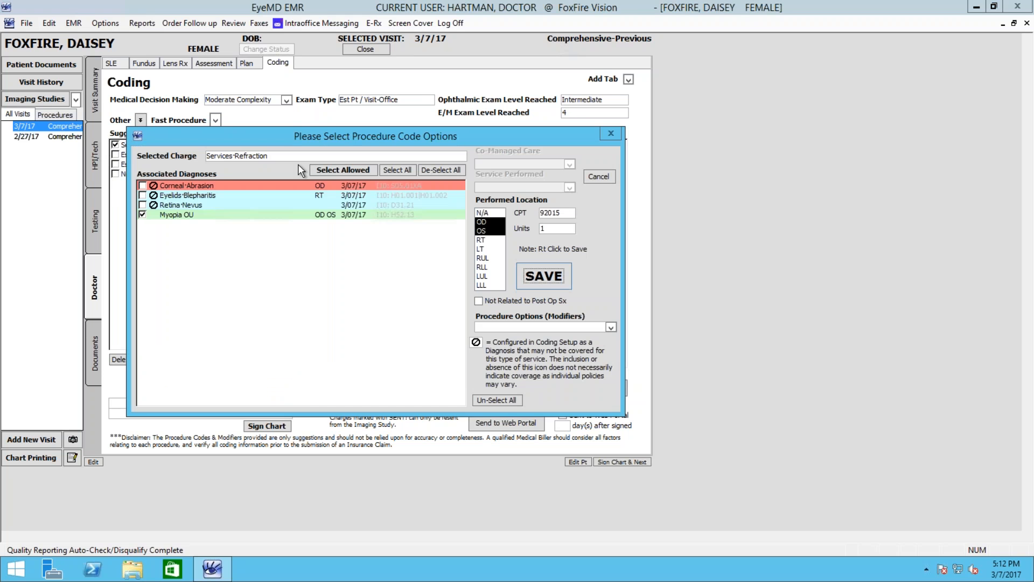
{"action": "left_click_drag", "start_coordinate": [303, 141], "coordinate": [300, 259]}
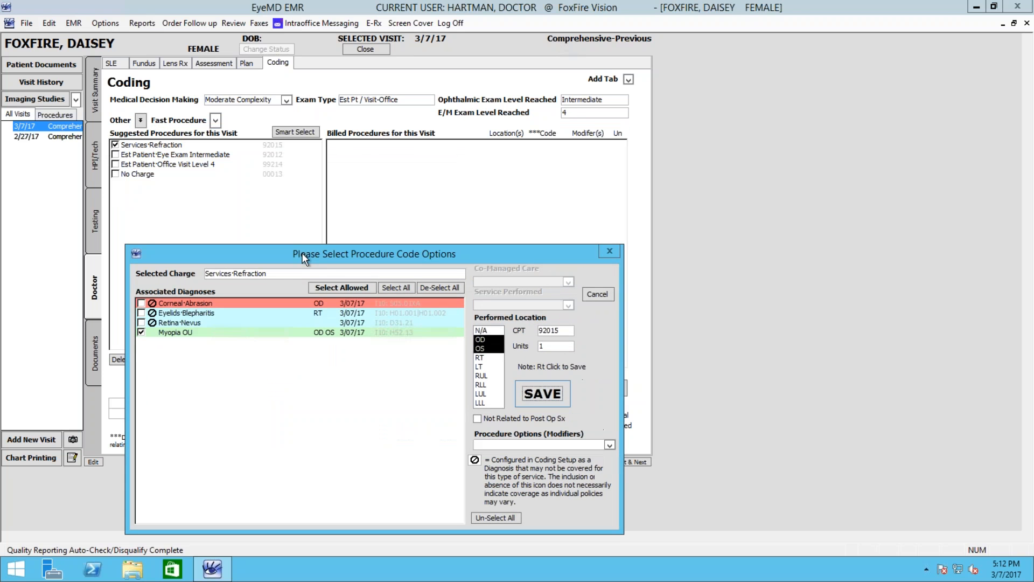
{"action": "left_click", "coordinate": [602, 295]}
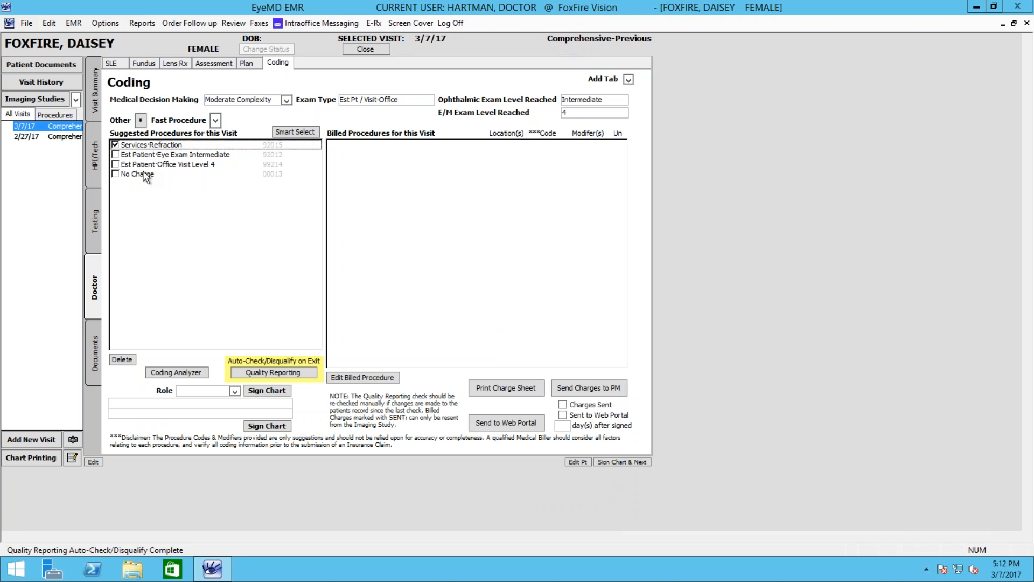
- Bill the Services Refraction charge, CPT 92015, for Myopia OU with OD and OS as performed locations
{"action": "double_click", "coordinate": [126, 149]}
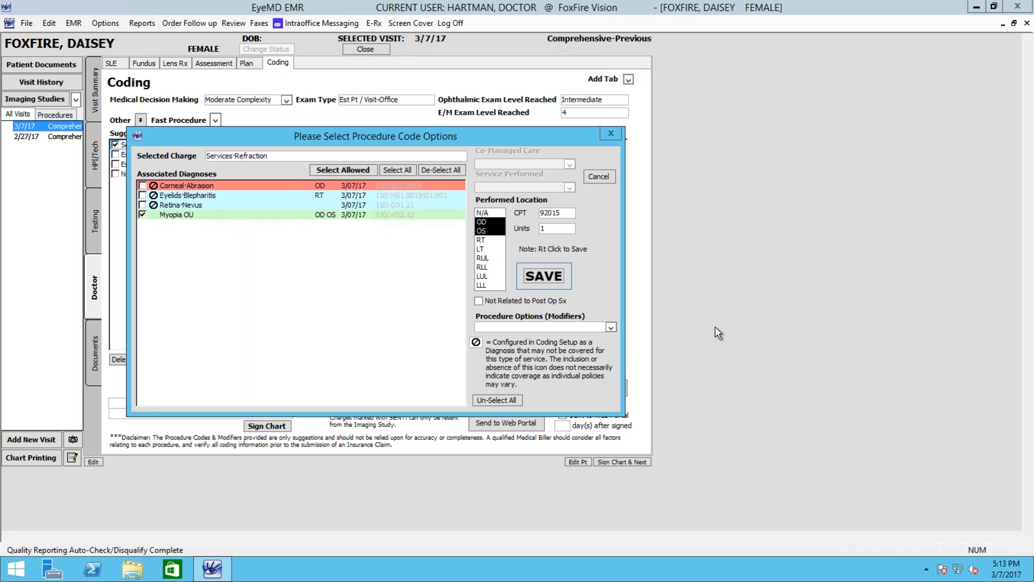
{"action": "left_click", "coordinate": [544, 276]}
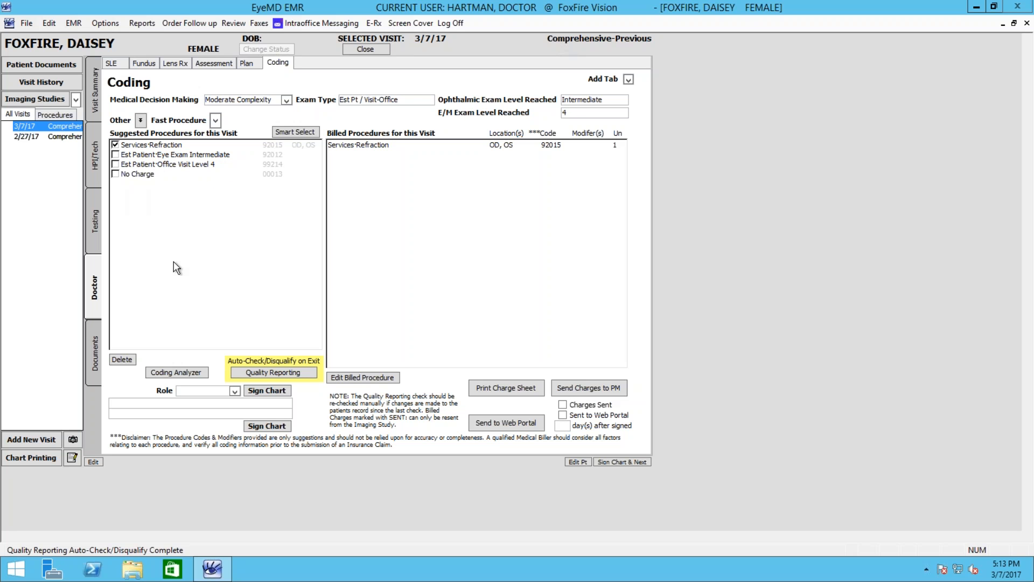
- Review the Coding Analyzer, then record Appropriate mood and Yes for all orientation items in the technician's workup
{"action": "left_click", "coordinate": [179, 375]}
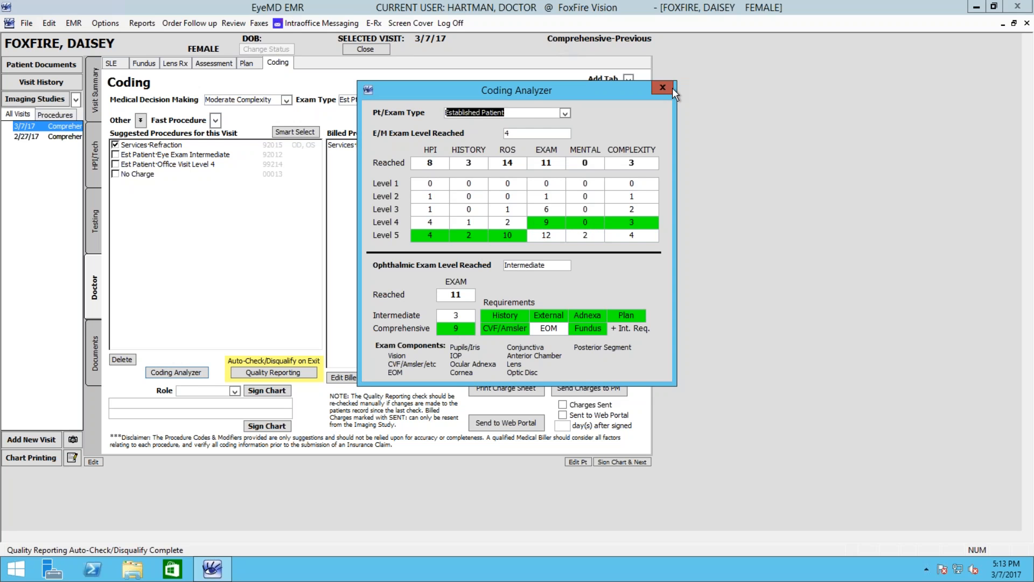
{"action": "left_click", "coordinate": [662, 87]}
{"action": "left_click", "coordinate": [94, 153]}
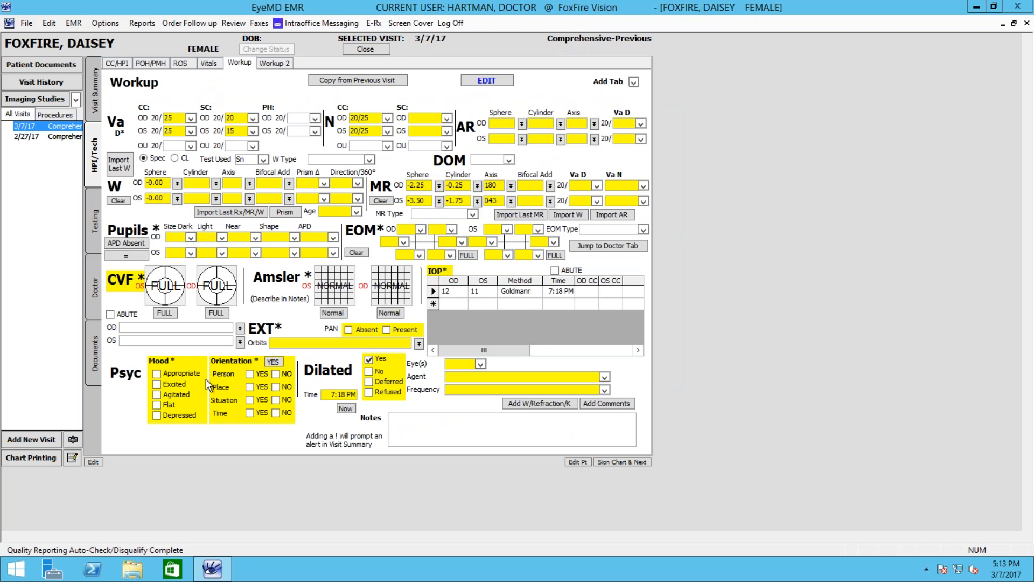
{"action": "left_click", "coordinate": [190, 375]}
{"action": "left_click", "coordinate": [273, 362]}
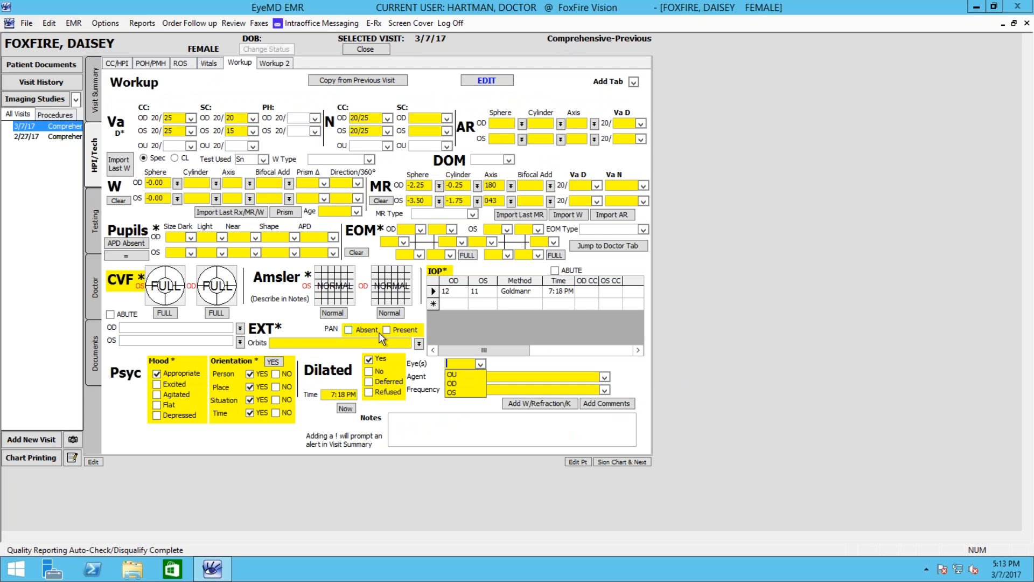
- Record the dilation as OU with 1% Tropicamide and a frequency of 1 drop
{"action": "left_click", "coordinate": [452, 374]}
{"action": "left_click", "coordinate": [469, 376]}
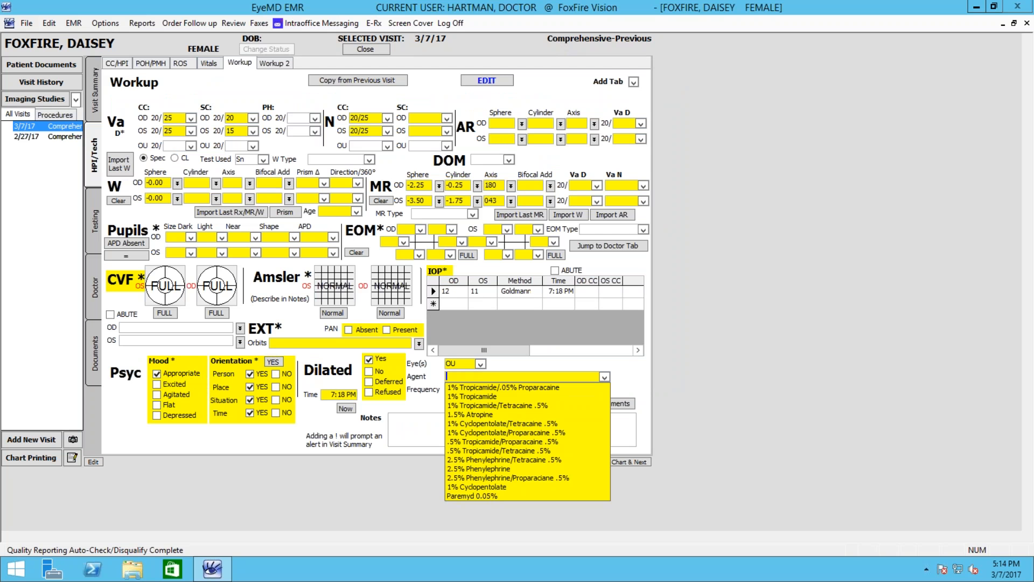
{"action": "left_click", "coordinate": [473, 399]}
{"action": "left_click", "coordinate": [472, 391]}
{"action": "left_click", "coordinate": [469, 400]}
- Record full extraocular movements for both eyes and mark APD as absent for the pupils
{"action": "left_click", "coordinate": [467, 254]}
{"action": "left_click", "coordinate": [554, 255]}
{"action": "left_click", "coordinate": [129, 243]}
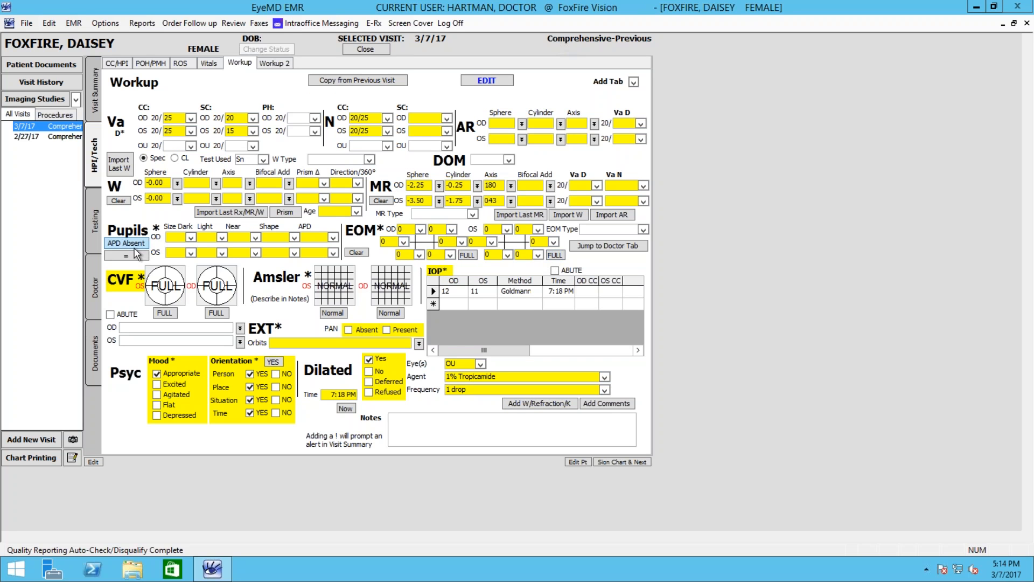
- Recheck the Coding Analyzer's level 4 and 5 exam and mental criteria and the comprehensive ophthalmic exam requirements
{"action": "left_click", "coordinate": [98, 270]}
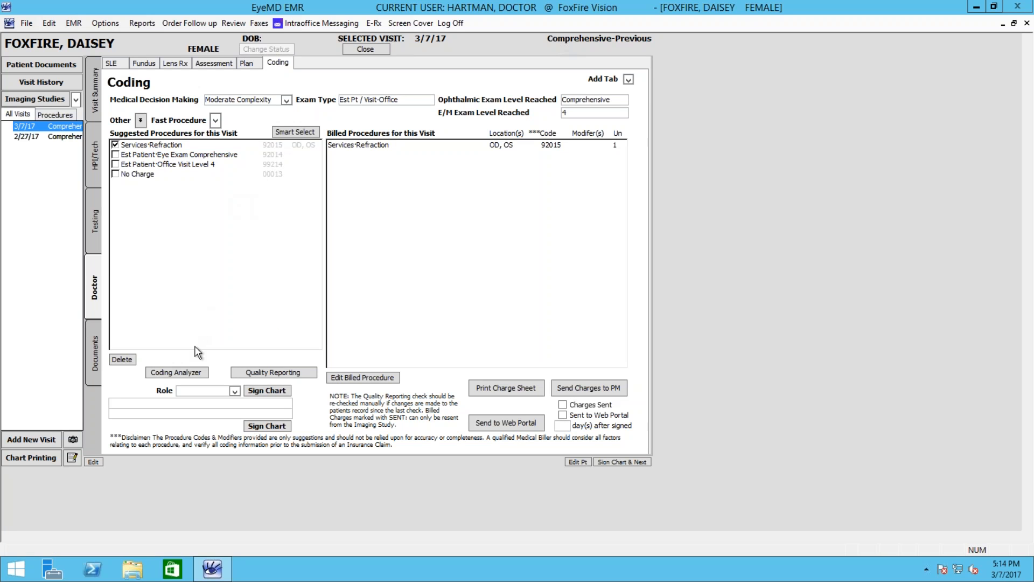
{"action": "left_click", "coordinate": [182, 373]}
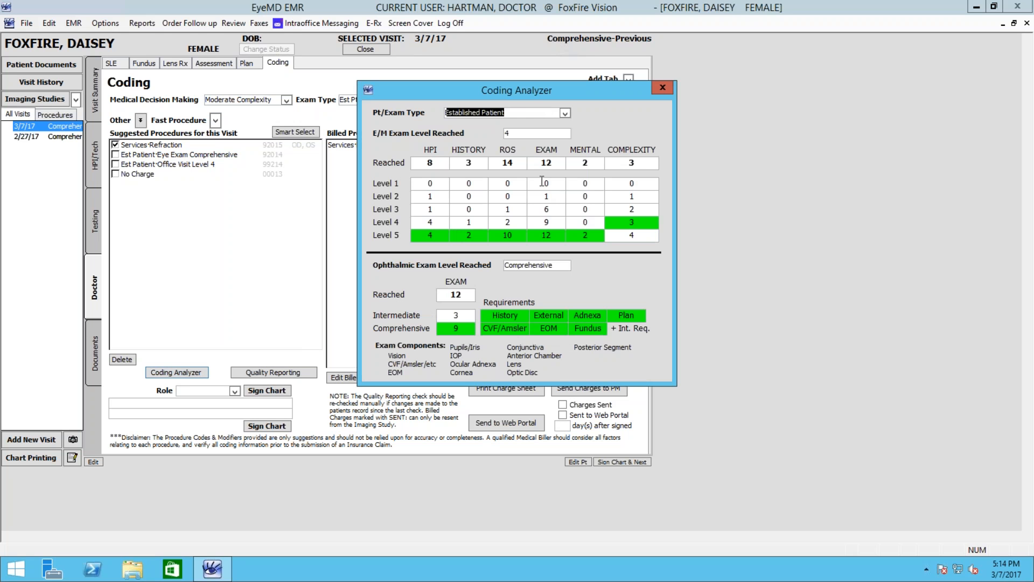
{"action": "left_click", "coordinate": [585, 222]}
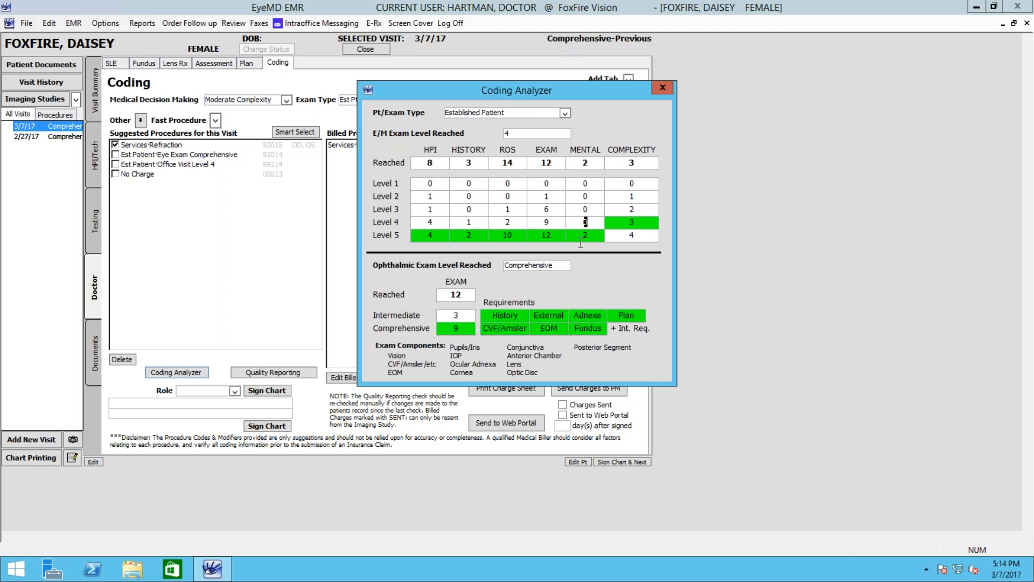
{"action": "left_click", "coordinate": [556, 222]}
{"action": "left_click_drag", "start_coordinate": [527, 327], "coordinate": [483, 328]}
{"action": "left_click_drag", "start_coordinate": [560, 328], "coordinate": [537, 328]}
{"action": "left_click", "coordinate": [656, 86]}
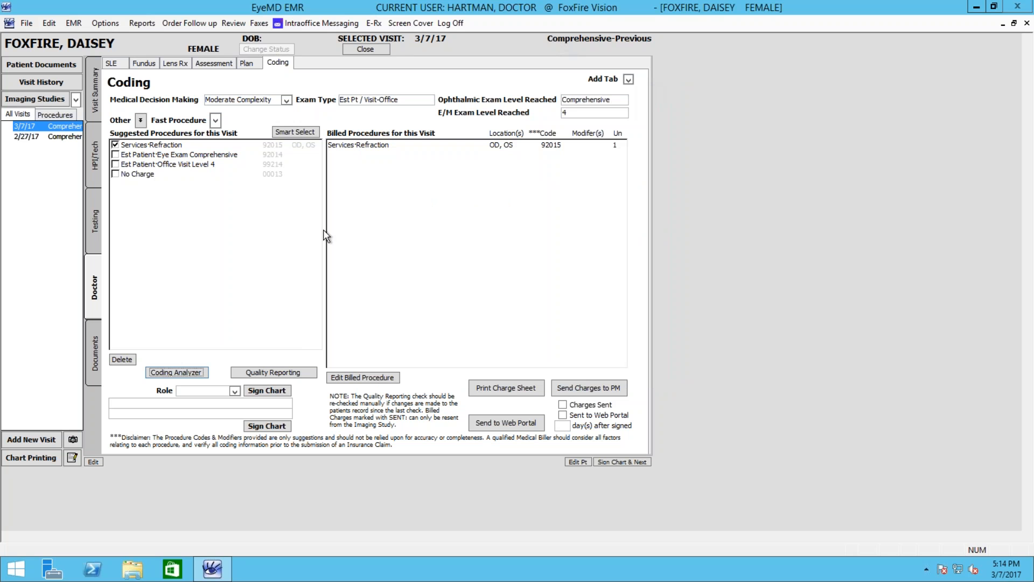
- Bill Est Patient Eye Exam Comprehensive (92014) for Corneal Abrasion, Eyelids Blepharitis and Retina Nevus, and open the billed charge for editing
{"action": "left_click", "coordinate": [115, 155]}
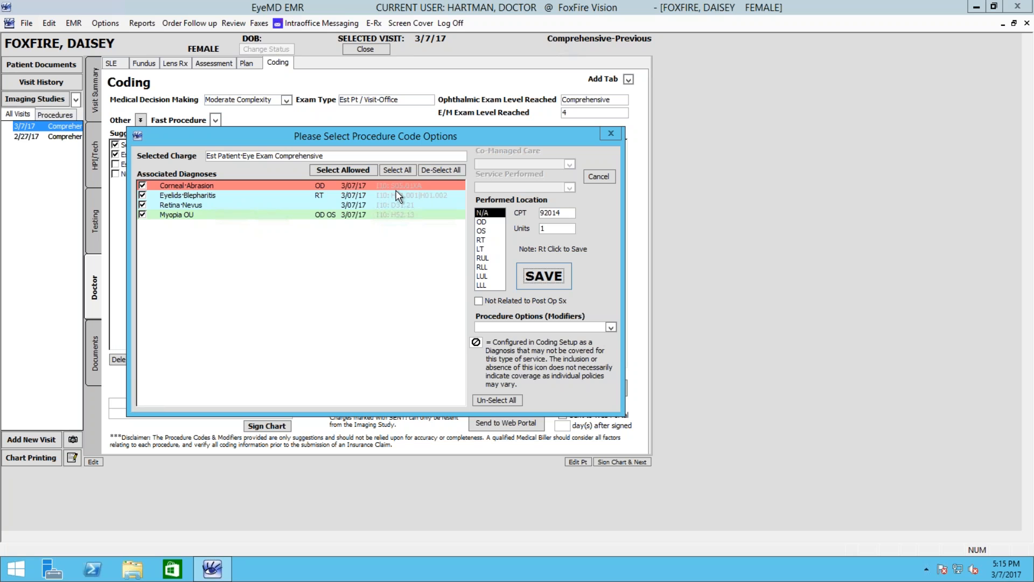
{"action": "left_click", "coordinate": [455, 172]}
{"action": "left_click", "coordinate": [142, 185]}
{"action": "left_click", "coordinate": [142, 195]}
{"action": "left_click", "coordinate": [142, 205]}
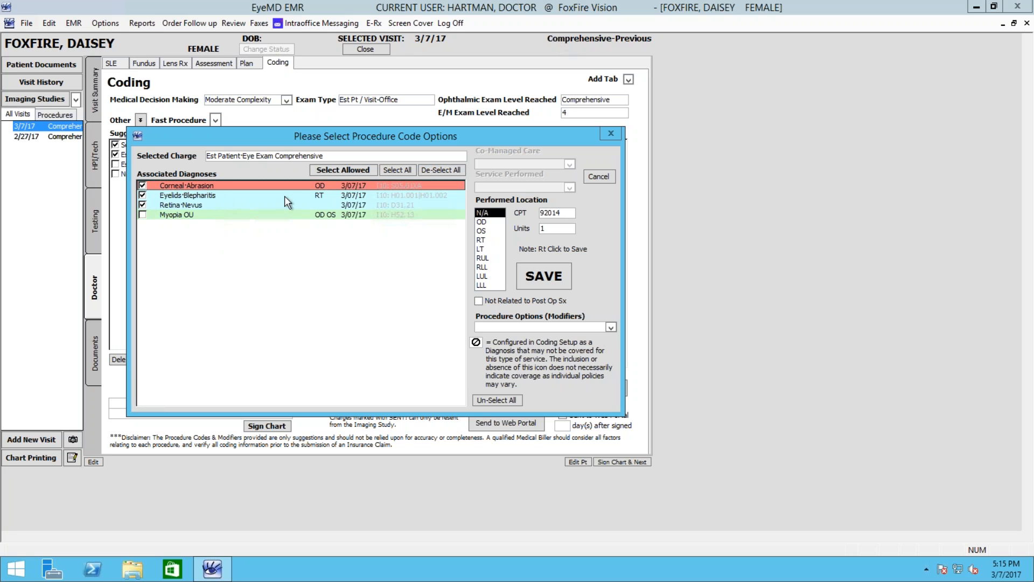
{"action": "left_click", "coordinate": [557, 275]}
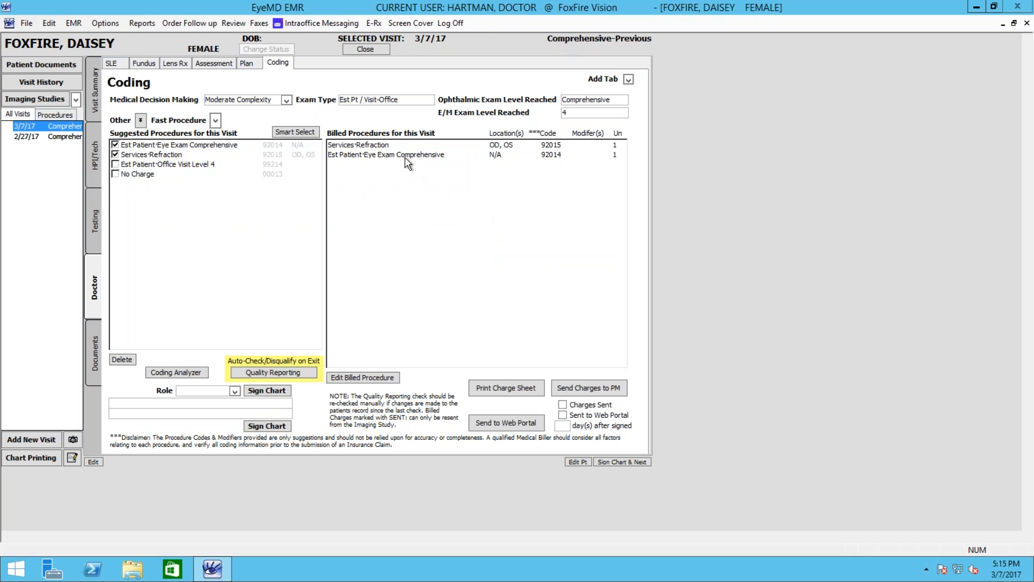
{"action": "left_click", "coordinate": [404, 154]}
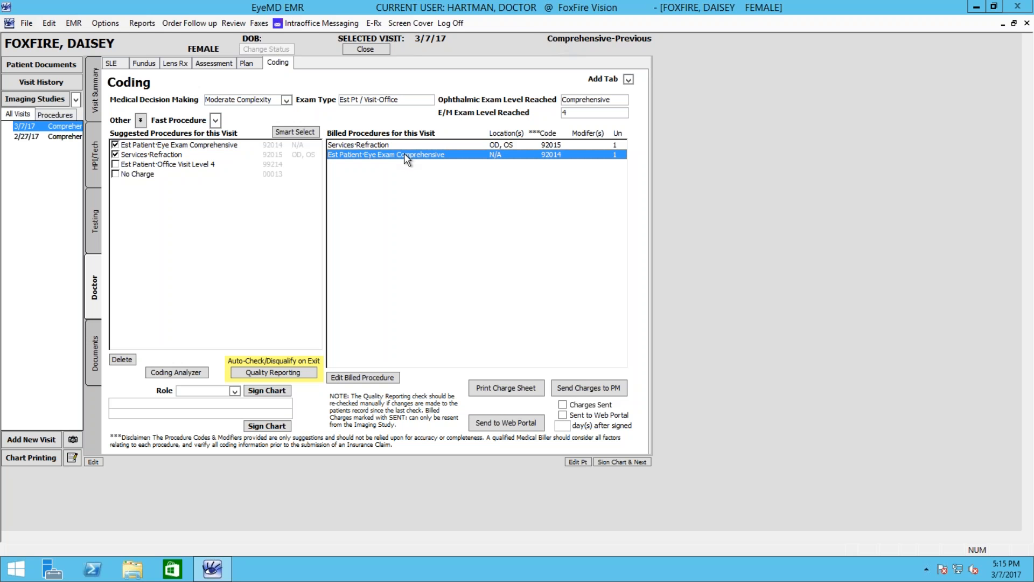
{"action": "left_click", "coordinate": [377, 378]}
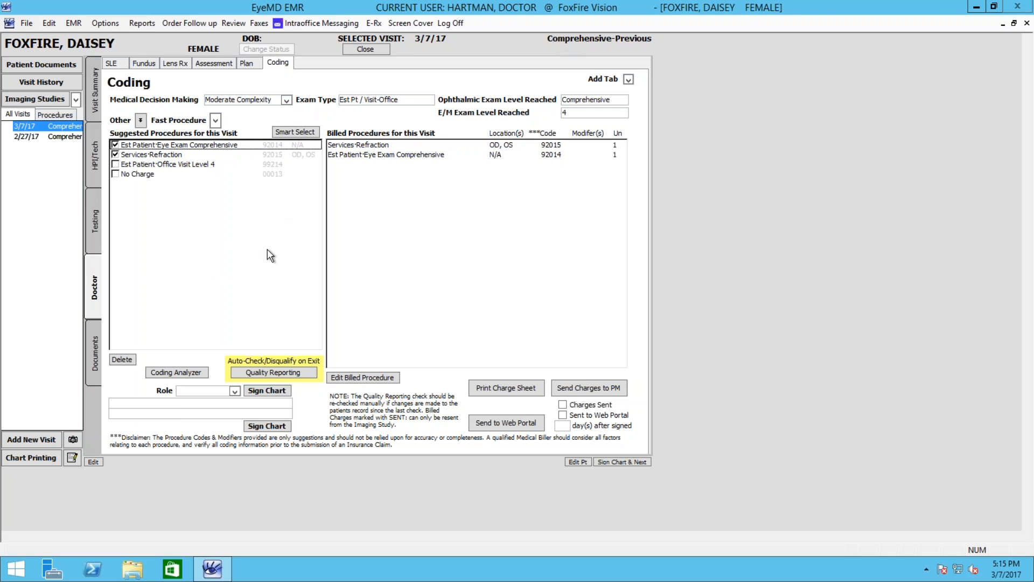
- Add Fundus Photo OU from the other procedures and bill it for the visit under code 92250
{"action": "left_click", "coordinate": [144, 120]}
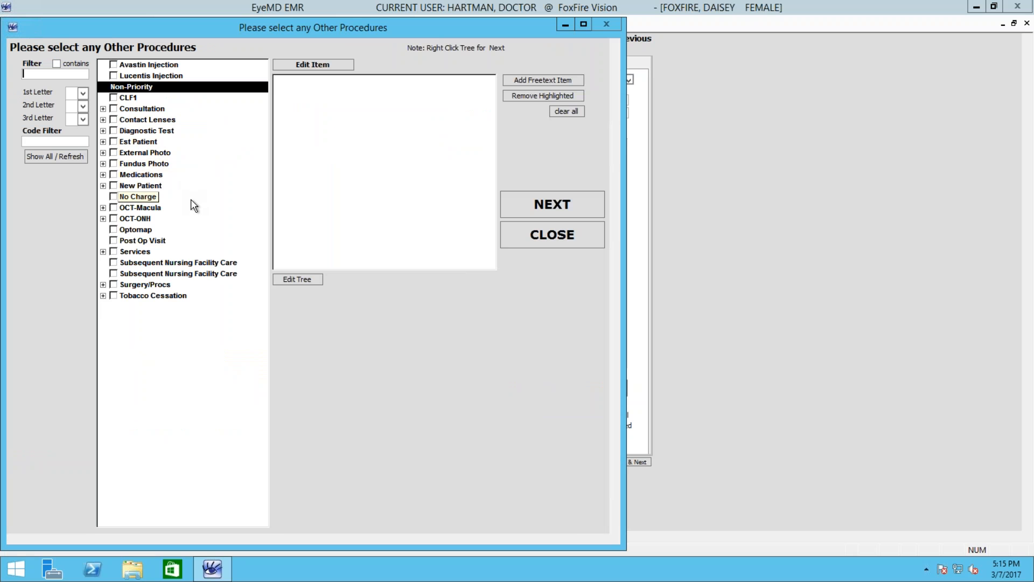
{"action": "left_click", "coordinate": [103, 163]}
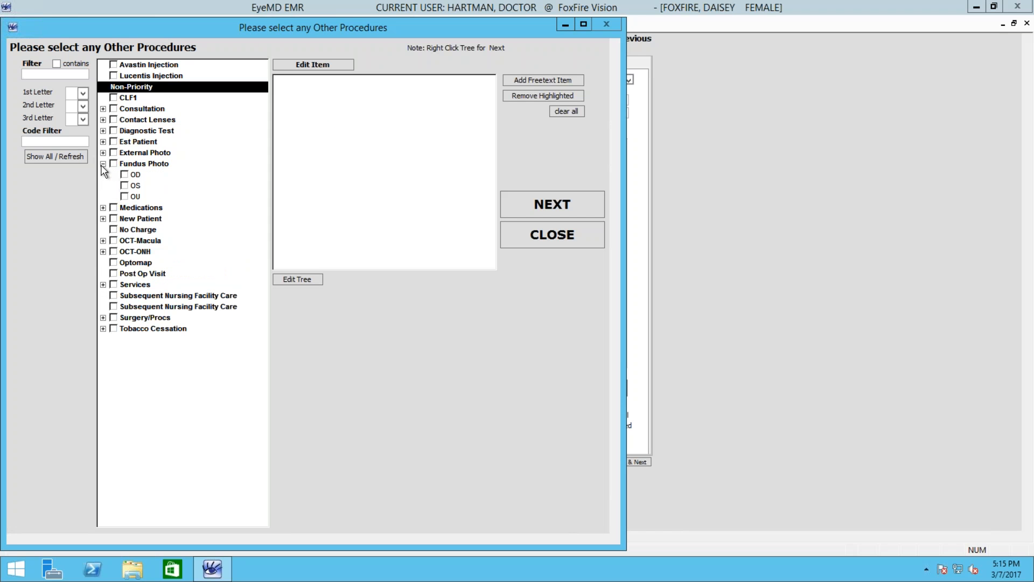
{"action": "left_click", "coordinate": [124, 196]}
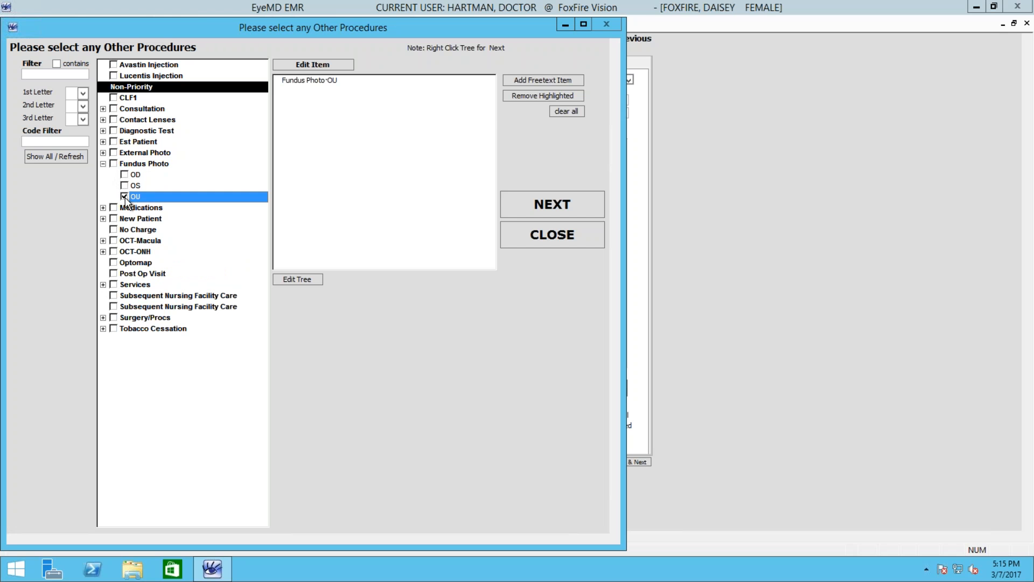
{"action": "left_click", "coordinate": [337, 222]}
{"action": "right_click", "coordinate": [336, 222]}
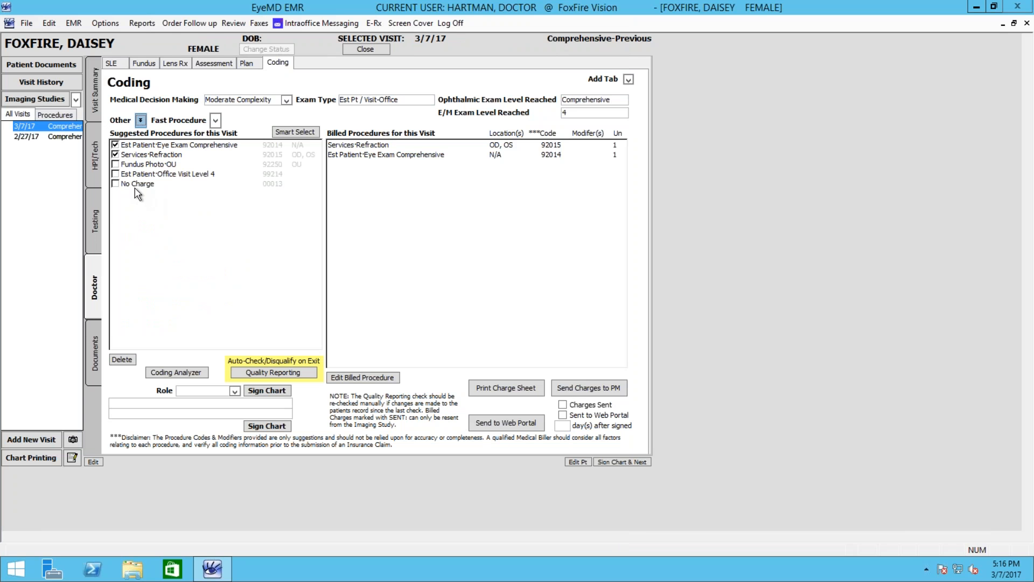
{"action": "left_click", "coordinate": [116, 164]}
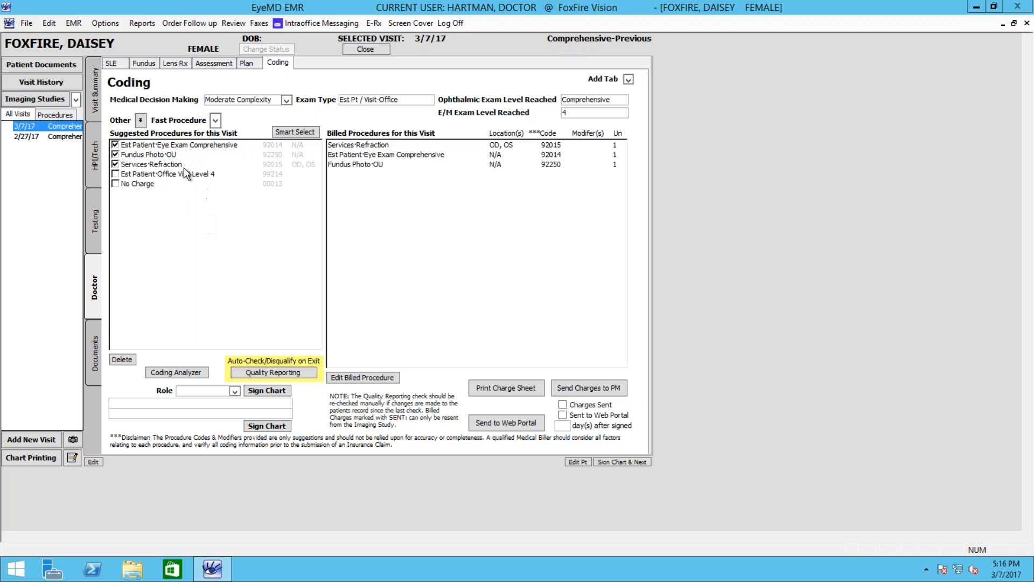
- Add the surgical procedure FB Removal cornea w/ slit lamp from the other procedures and bill it for Corneal Abrasion under code 65222
{"action": "left_click", "coordinate": [140, 122]}
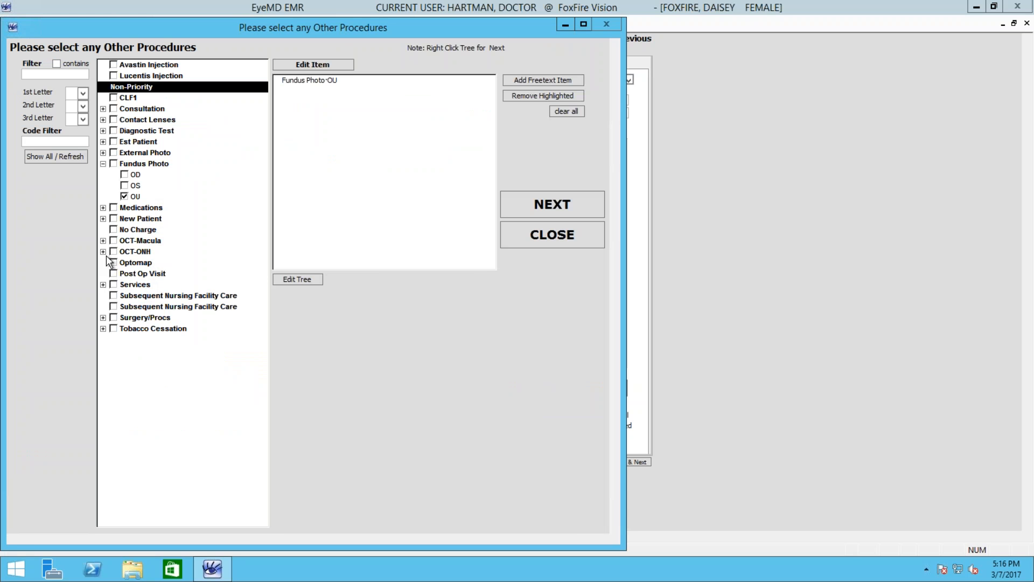
{"action": "left_click", "coordinate": [103, 318]}
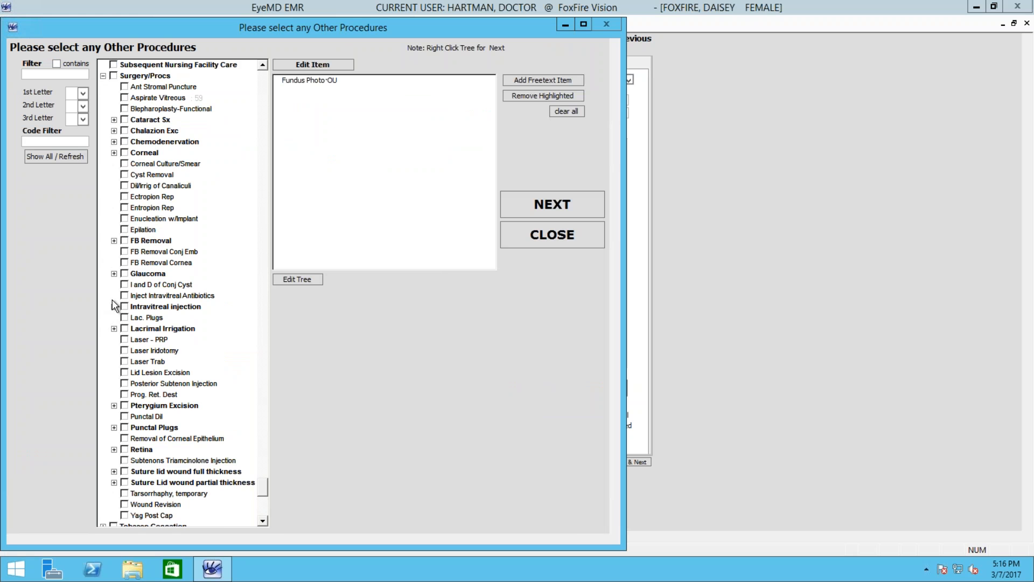
{"action": "left_click", "coordinate": [114, 153]}
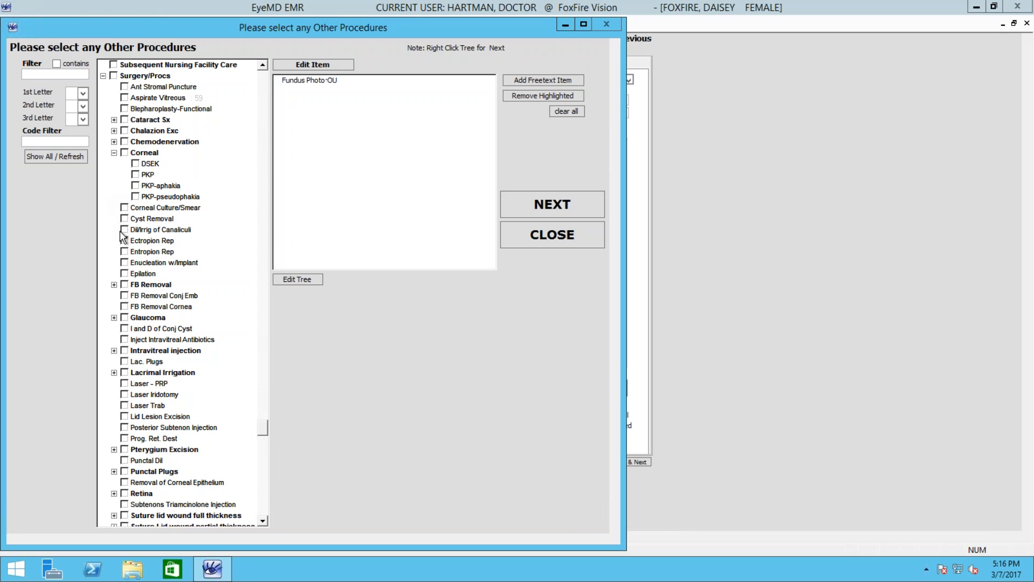
{"action": "left_click", "coordinate": [113, 284]}
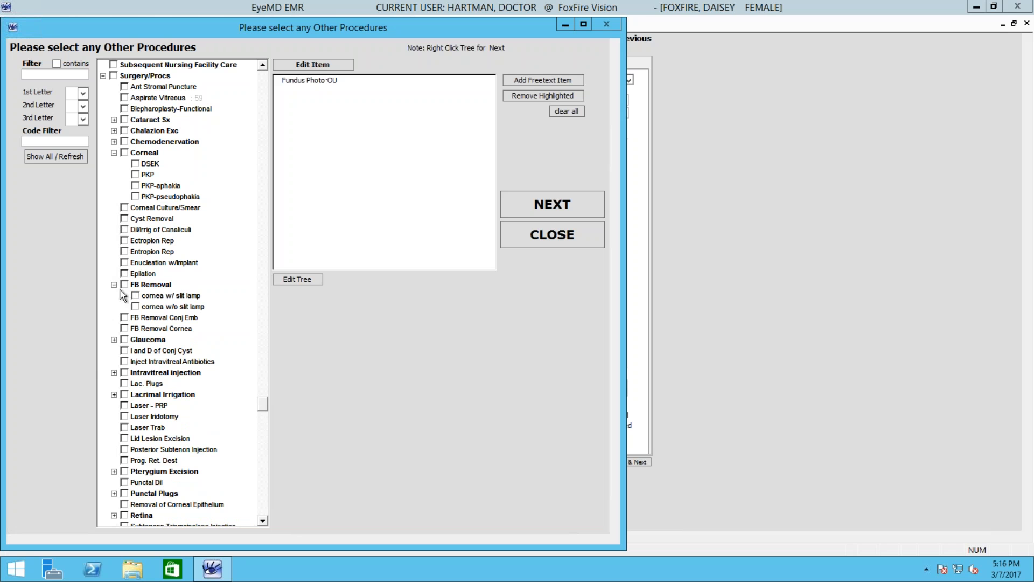
{"action": "left_click", "coordinate": [135, 295]}
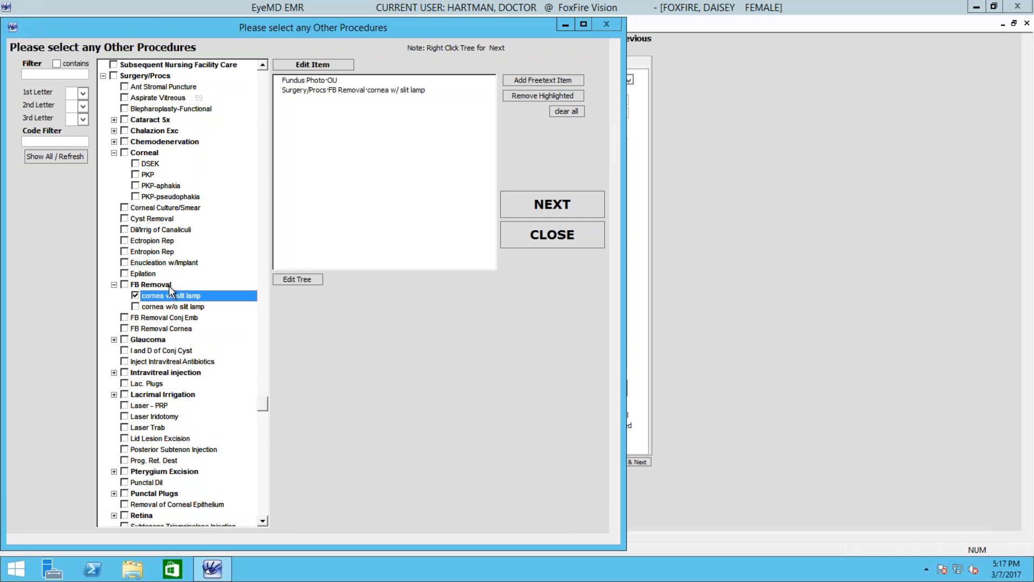
{"action": "right_click", "coordinate": [415, 187]}
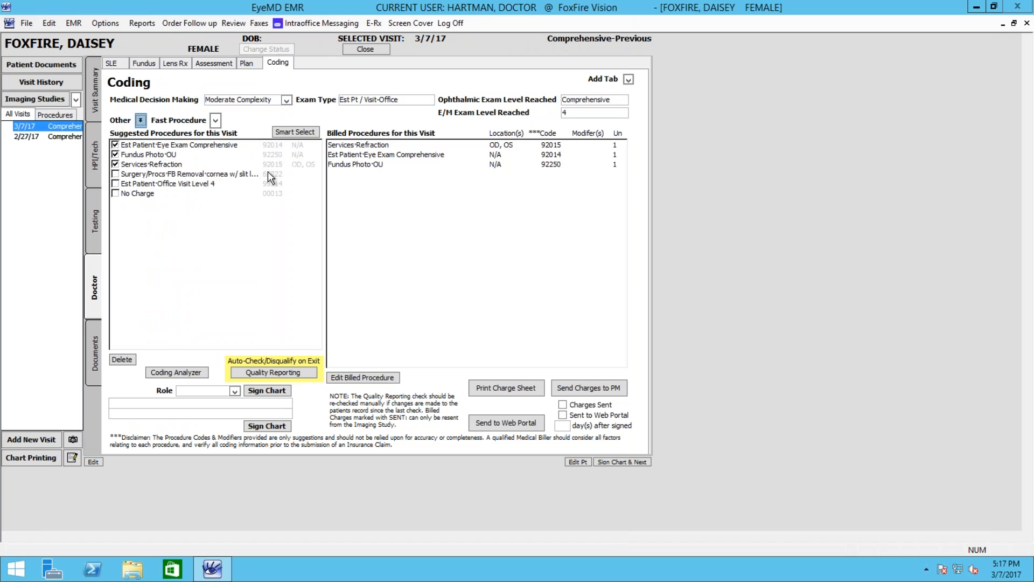
{"action": "left_click", "coordinate": [115, 173]}
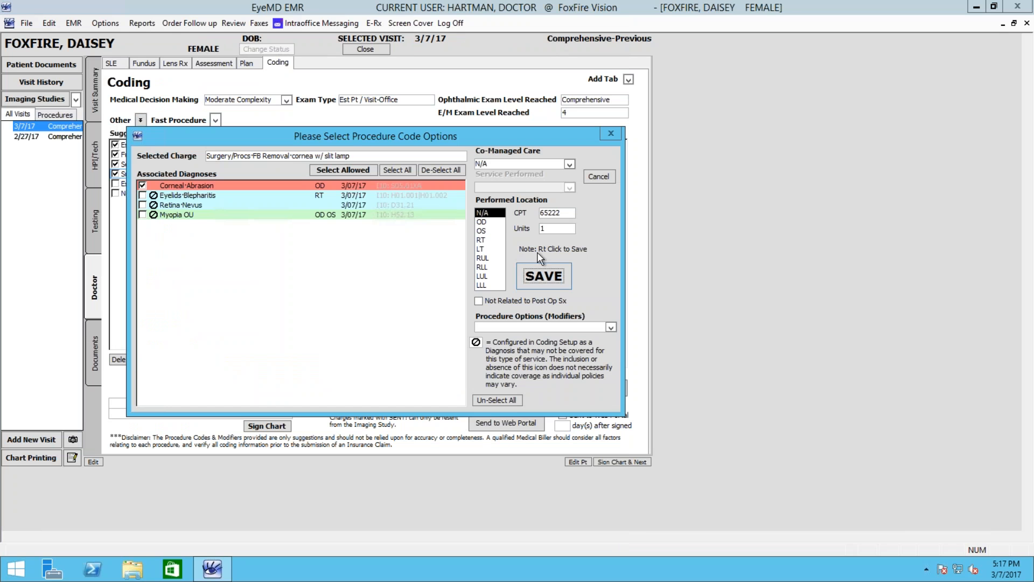
{"action": "left_click", "coordinate": [550, 275]}
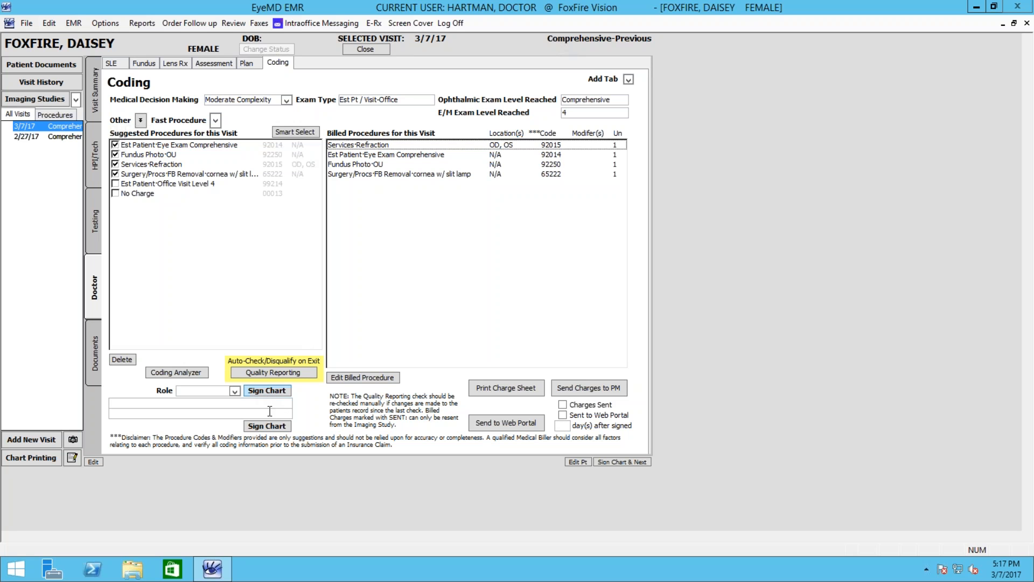
- Sign the visit's chart as the doctor and dismiss the web portal notice
{"action": "left_click", "coordinate": [267, 425]}
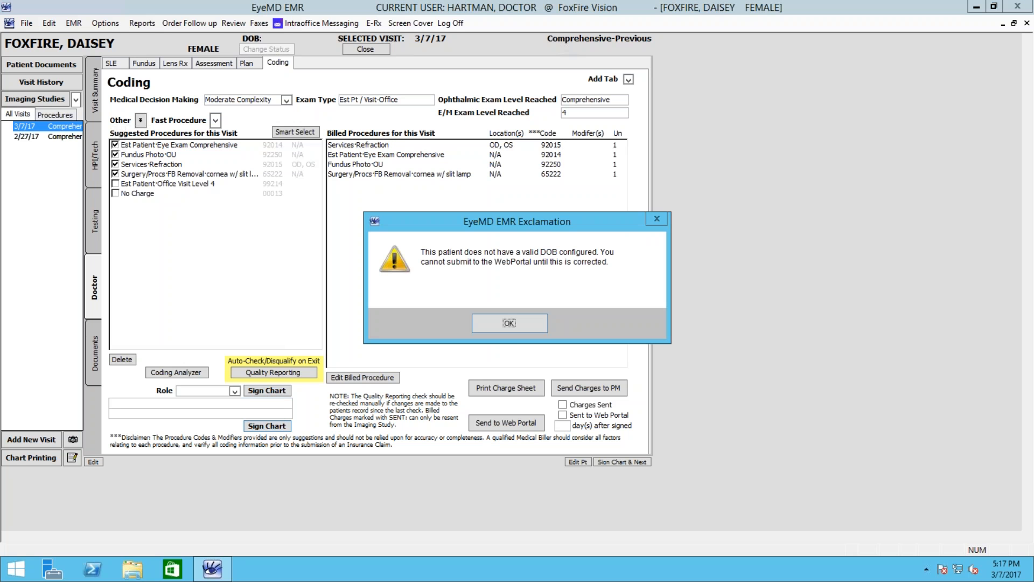
{"action": "left_click", "coordinate": [507, 322]}
- Enter the patient's social security number and date of birth in the patient details and update the patient record
{"action": "left_click", "coordinate": [577, 463]}
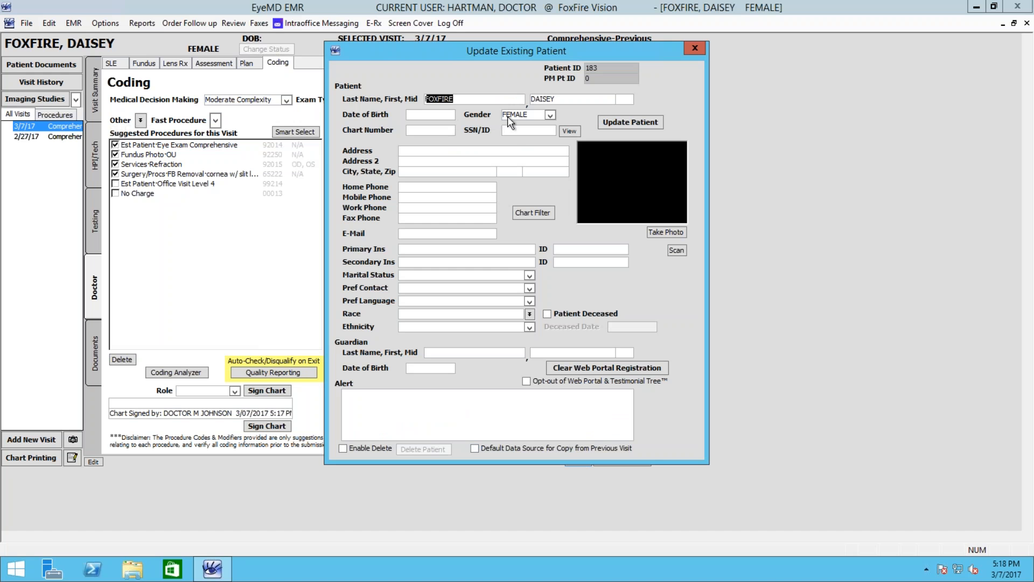
{"action": "left_click", "coordinate": [525, 129]}
{"action": "type", "text": "555555555"}
{"action": "left_click", "coordinate": [427, 115]}
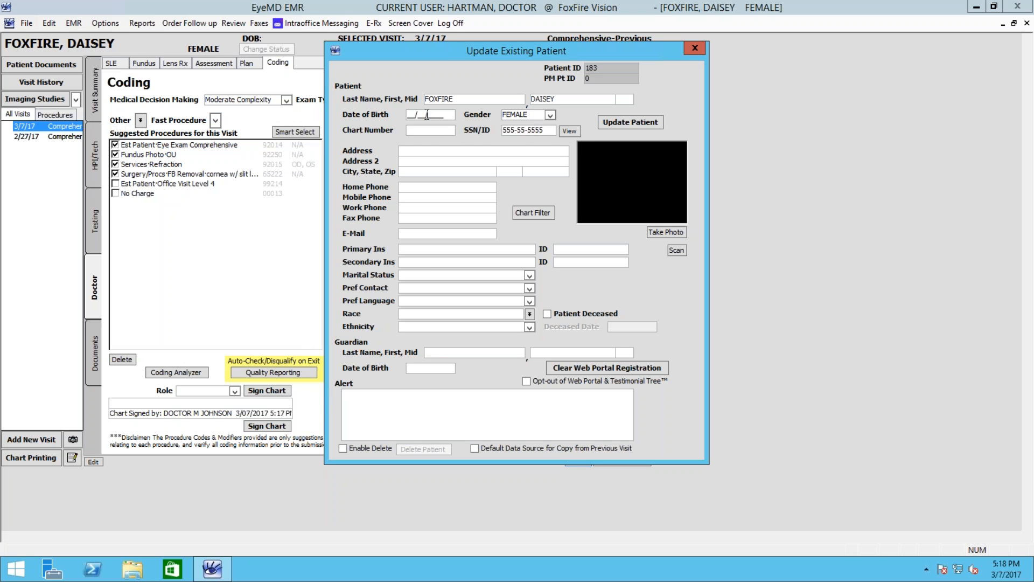
{"action": "left_click_drag", "start_coordinate": [433, 115], "coordinate": [389, 112]}
{"action": "type", "text": "02/"}
{"action": "type", "text": "15/1987"}
{"action": "key", "text": "Tab"}
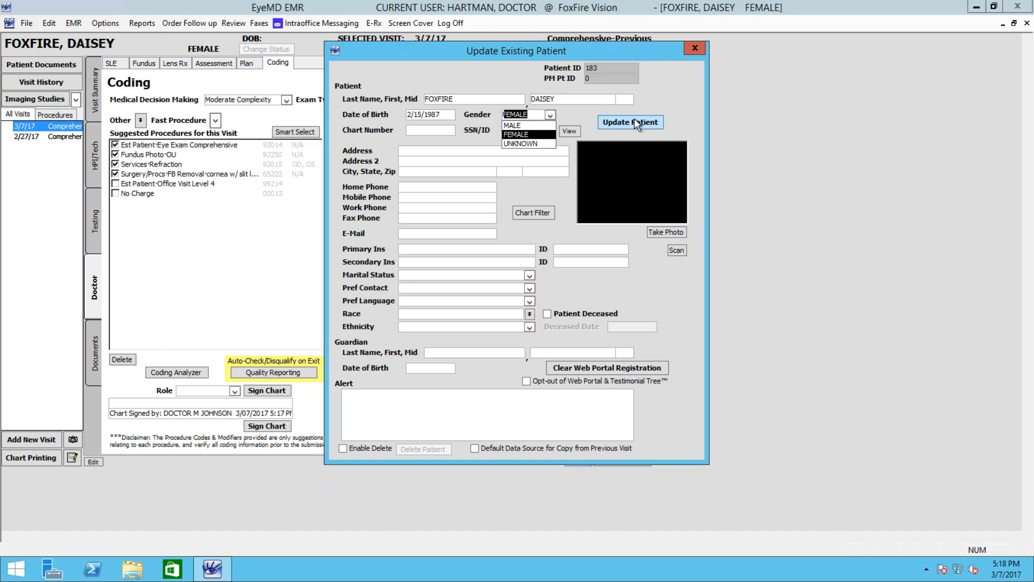
{"action": "left_click", "coordinate": [634, 118]}
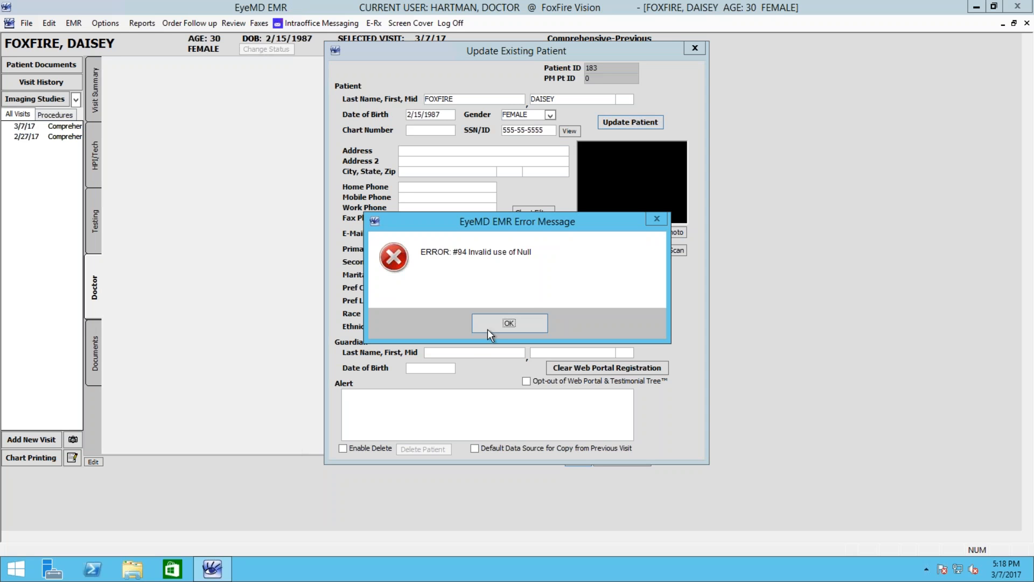
{"action": "left_click", "coordinate": [488, 326]}
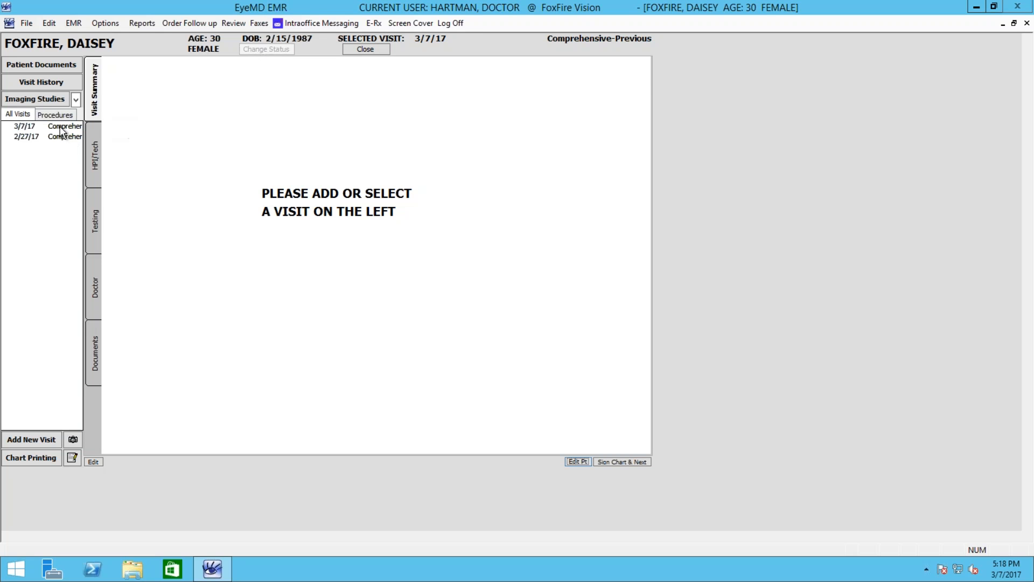
- Reopen coding for the 3/7/17 visit, clear its doctor chart signature and sign the chart again
{"action": "left_click", "coordinate": [61, 127]}
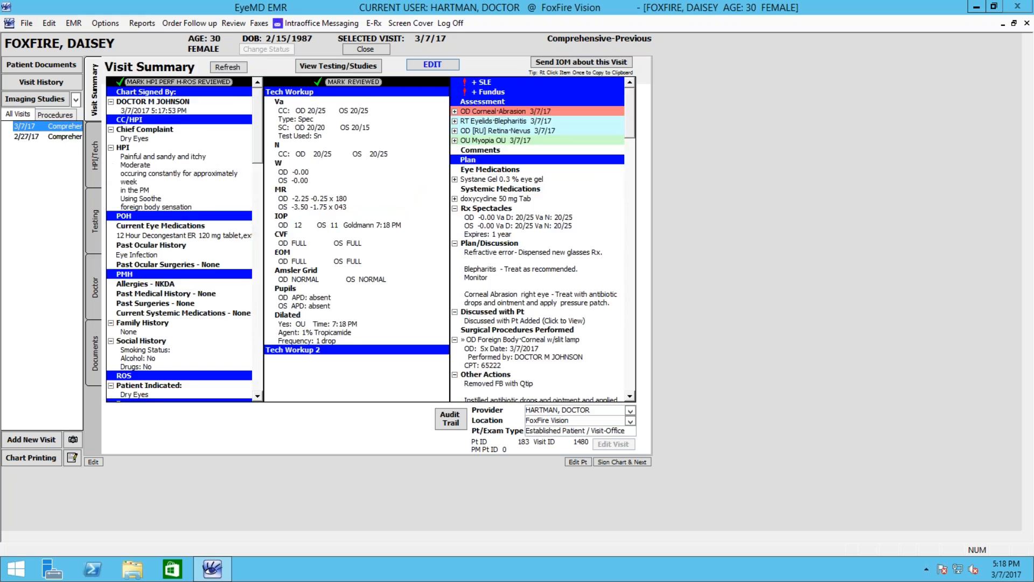
{"action": "left_click", "coordinate": [276, 65]}
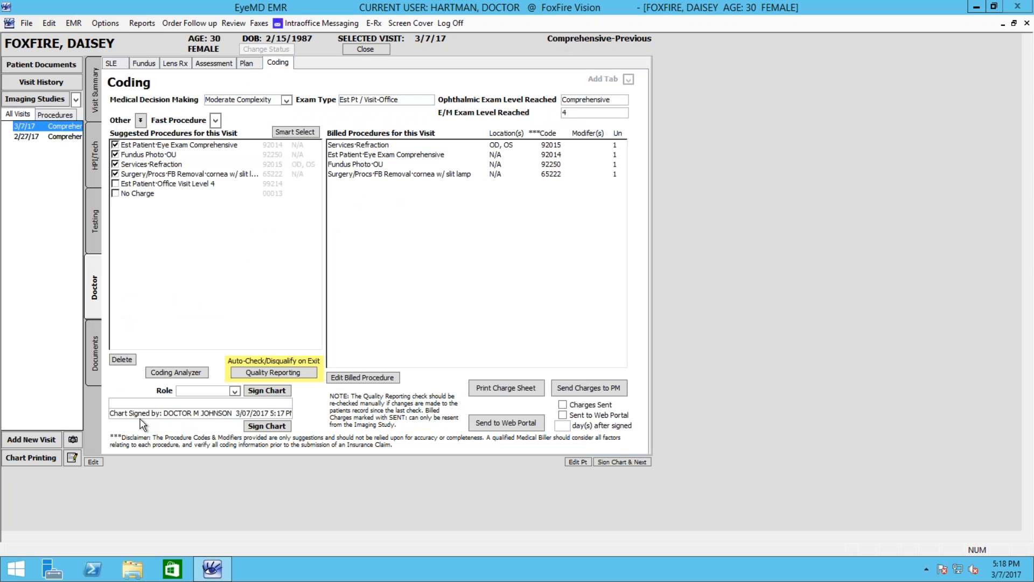
{"action": "left_click_drag", "start_coordinate": [115, 413], "coordinate": [272, 415]}
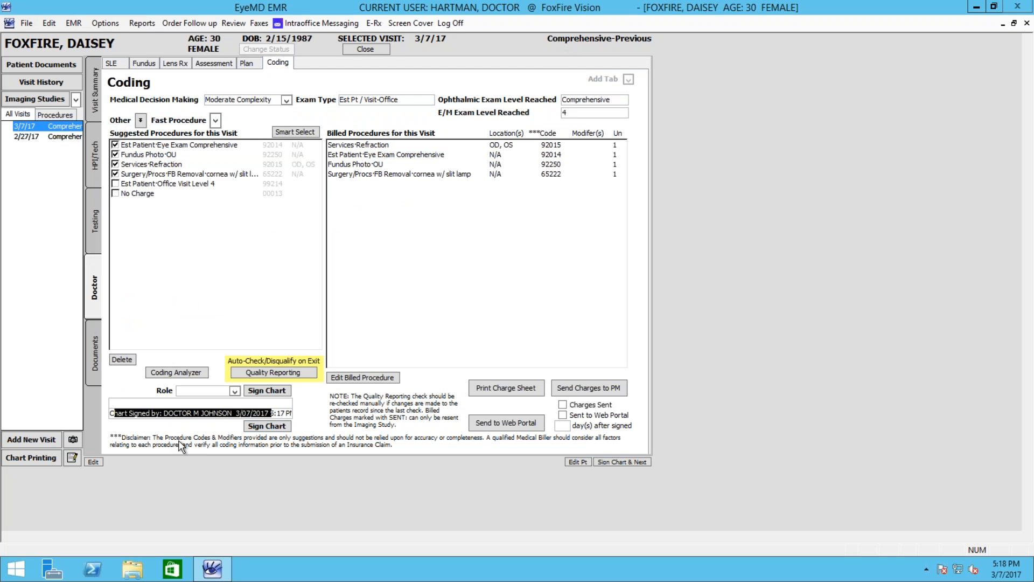
{"action": "double_click", "coordinate": [187, 412]}
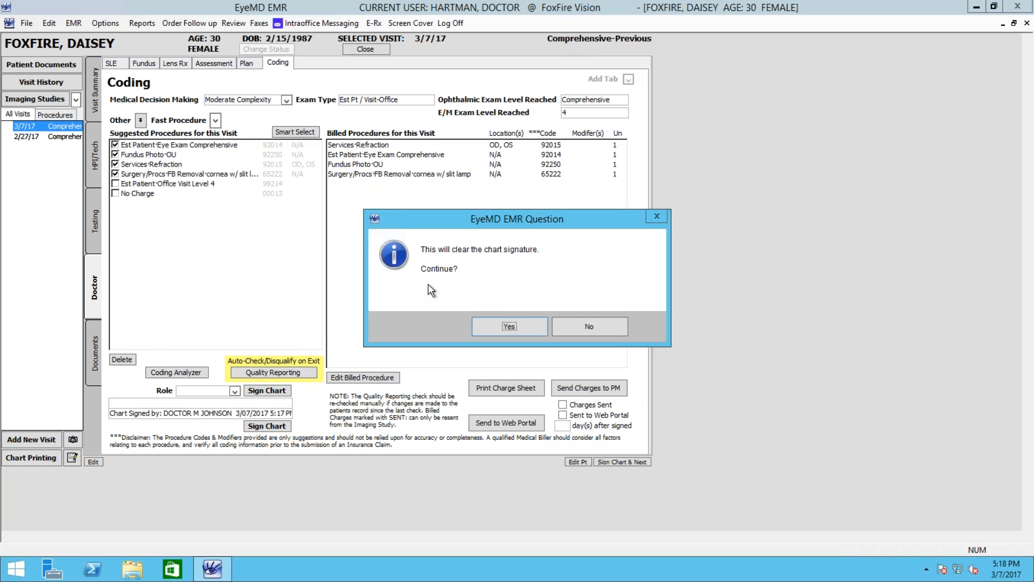
{"action": "left_click", "coordinate": [503, 325]}
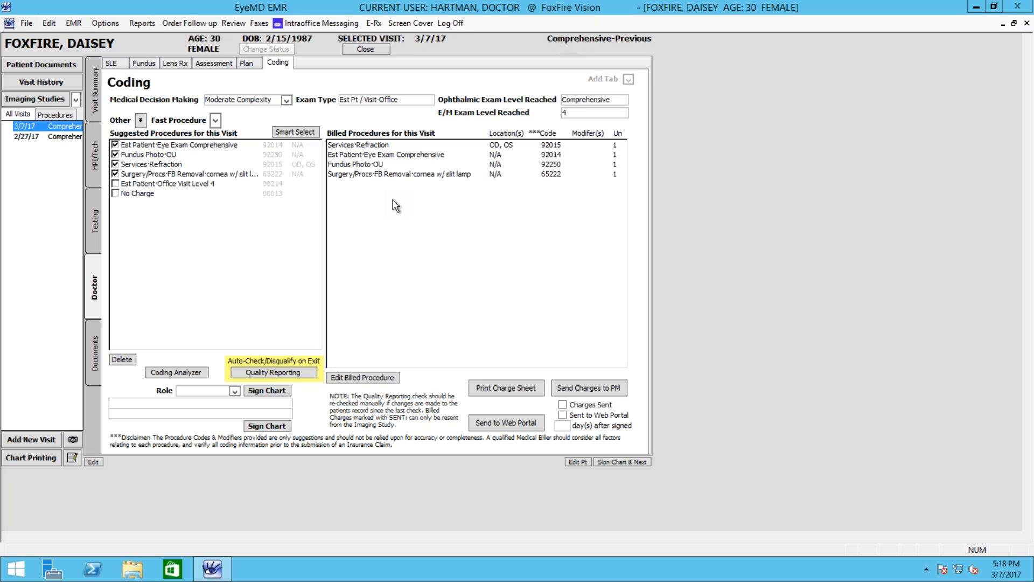
{"action": "left_click", "coordinate": [265, 426]}
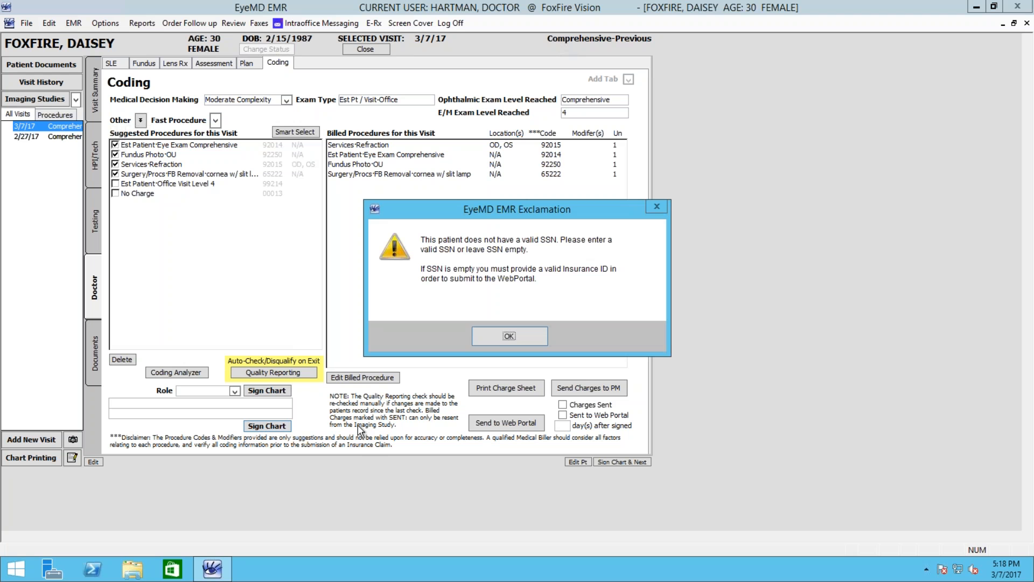
{"action": "left_click", "coordinate": [498, 340]}
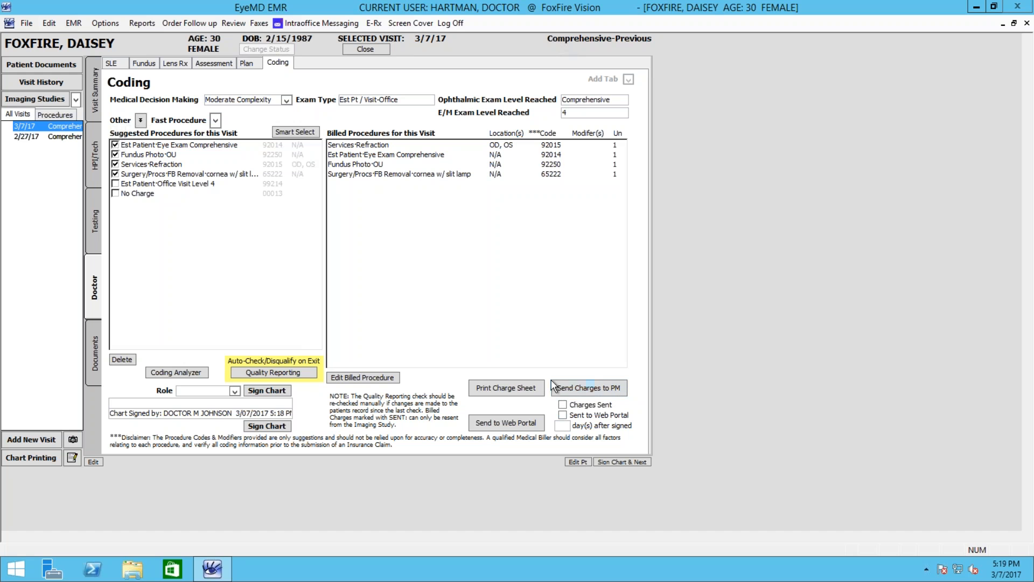
- Send the visit's charges to the practice management system, answering No to the NQF #0419 question about undocumented medication details
{"action": "left_click", "coordinate": [612, 389]}
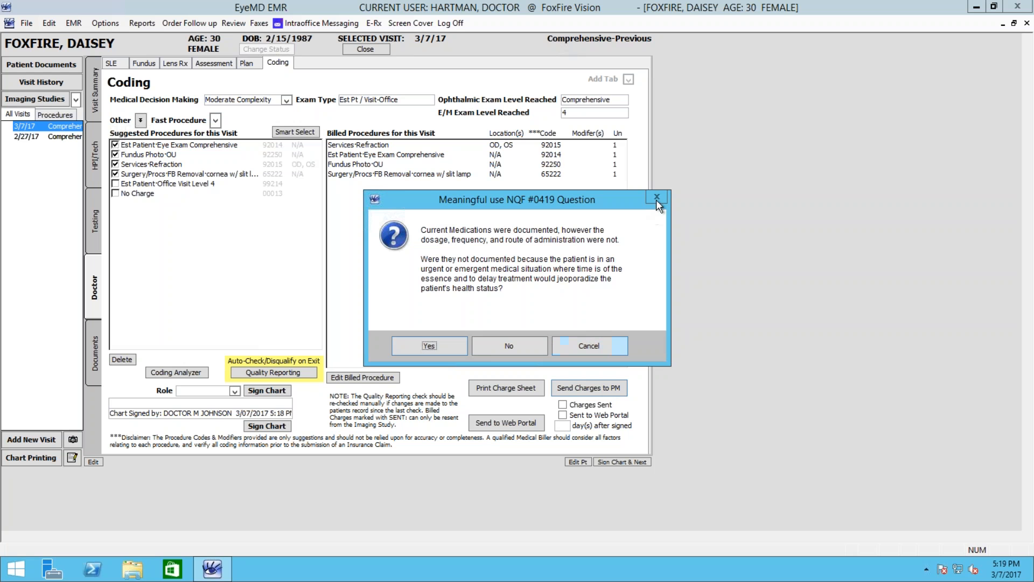
{"action": "left_click_drag", "start_coordinate": [427, 230], "coordinate": [613, 242]}
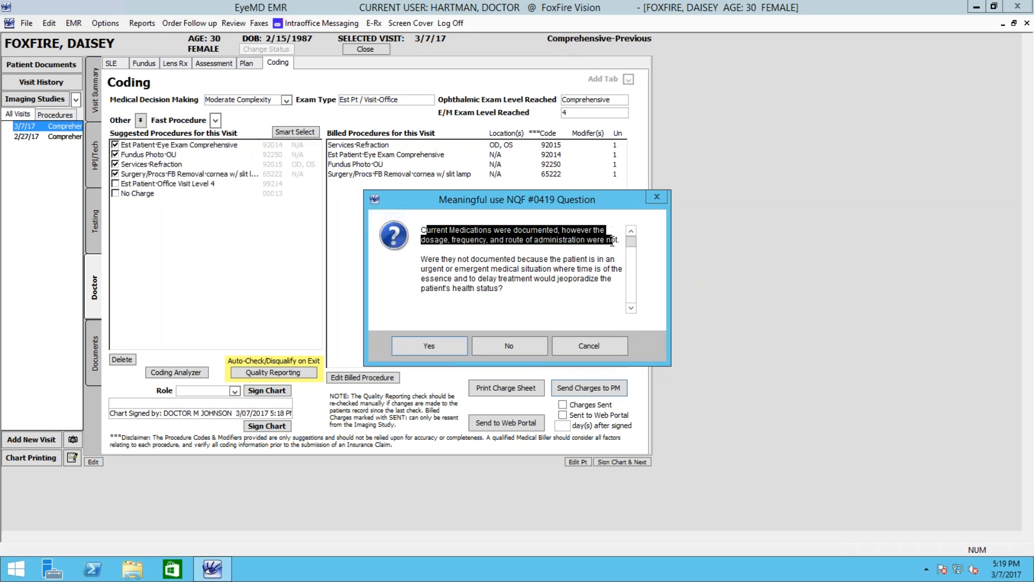
{"action": "left_click", "coordinate": [561, 248]}
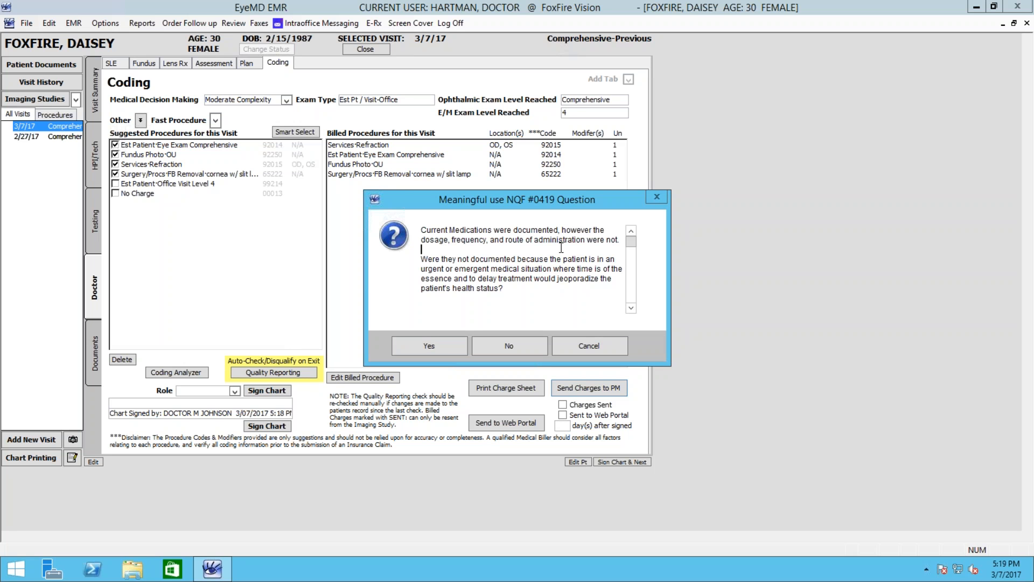
{"action": "left_click_drag", "start_coordinate": [428, 259], "coordinate": [489, 259]}
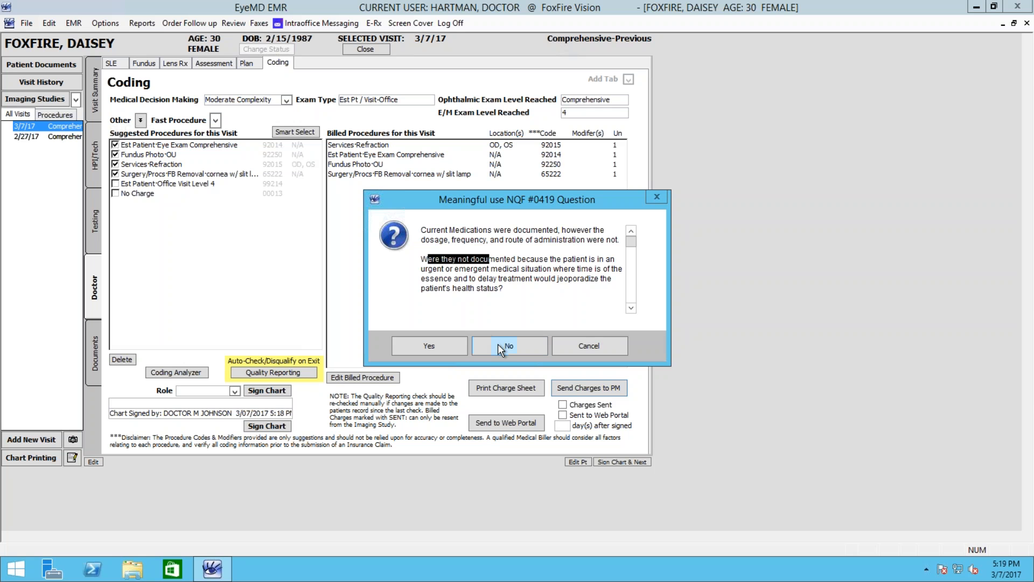
{"action": "left_click", "coordinate": [498, 346]}
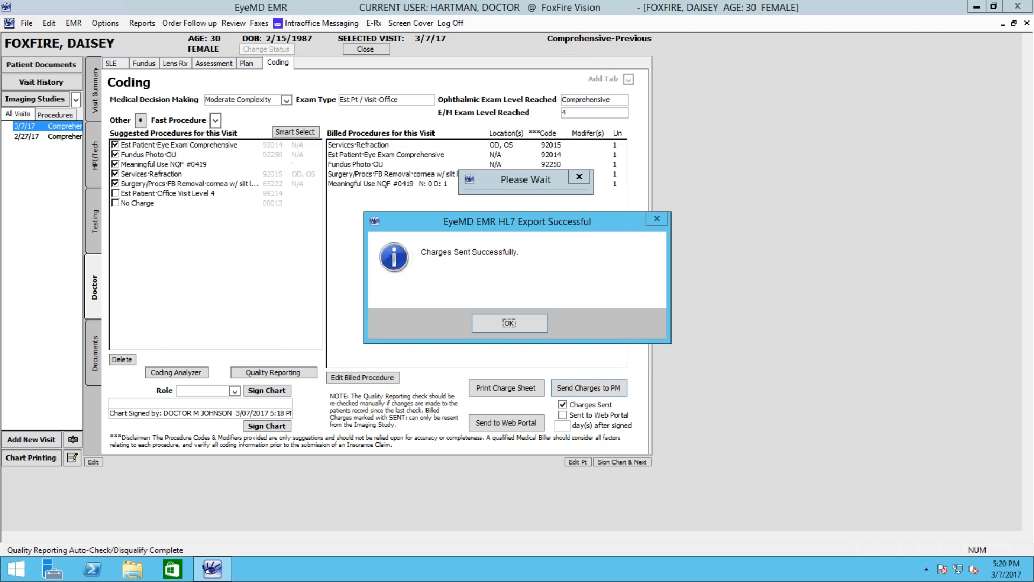
{"action": "left_click", "coordinate": [496, 324]}
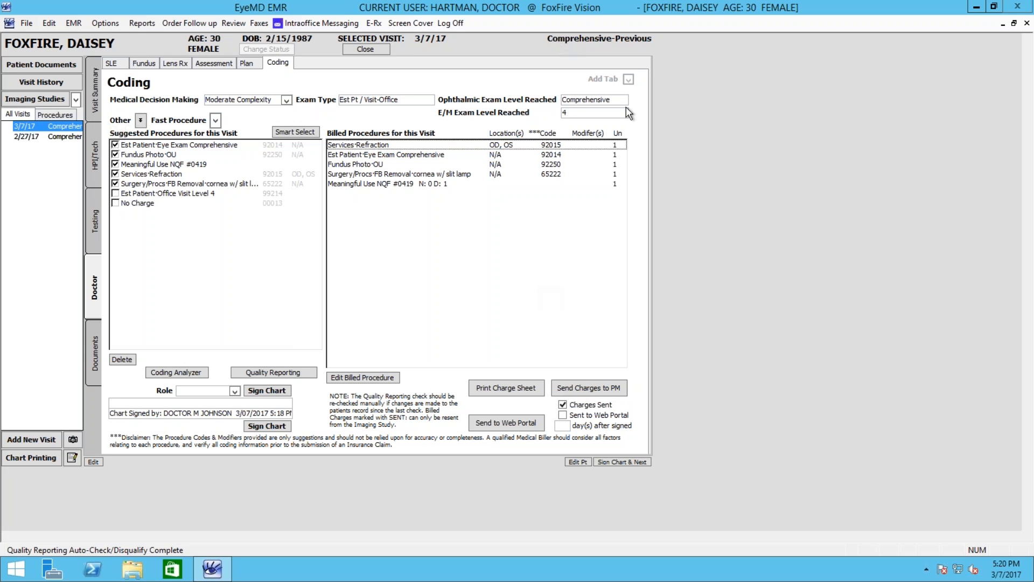
- Move the FoxFire PM shortcut to the middle of the desktop and switch back to EyeMD EMR
{"action": "left_click", "coordinate": [977, 8]}
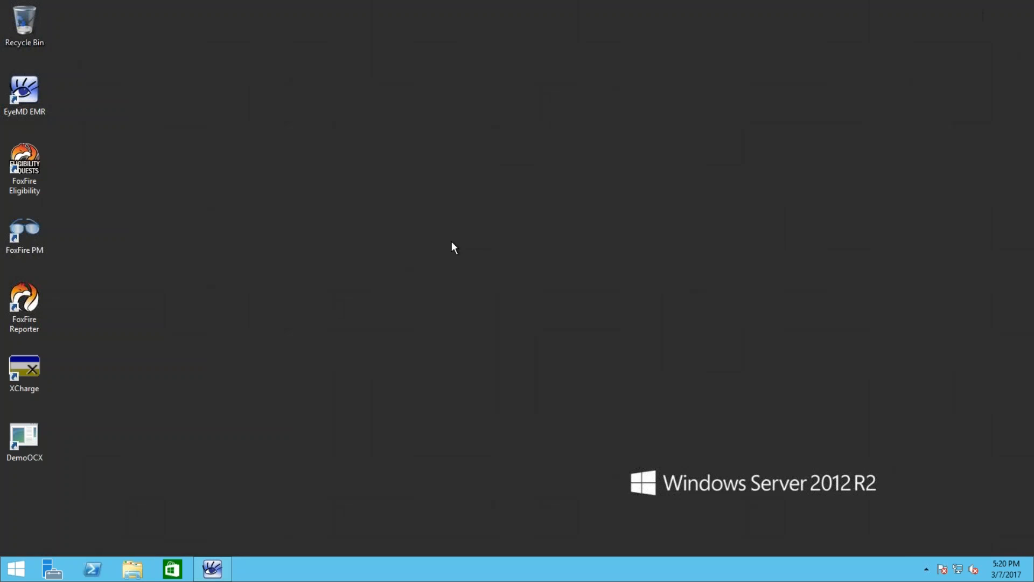
{"action": "left_click_drag", "start_coordinate": [27, 235], "coordinate": [380, 316]}
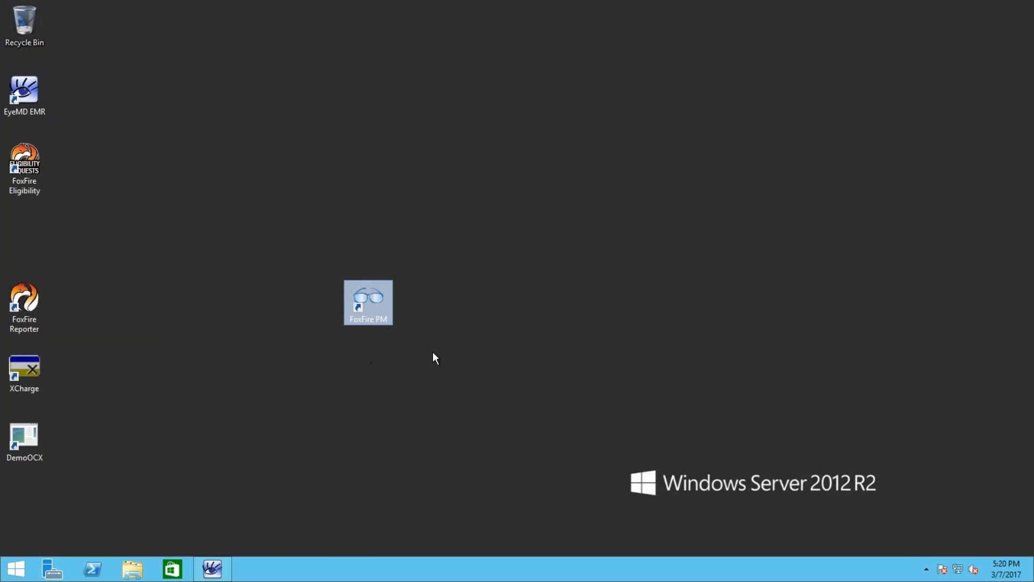
{"action": "left_click", "coordinate": [212, 568]}
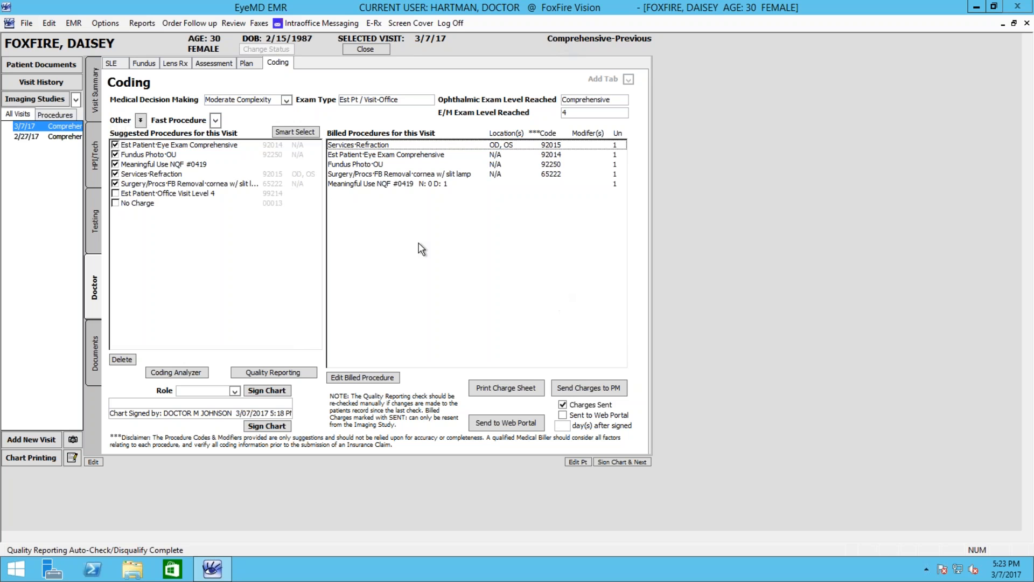
{"action": "mouse_move", "coordinate": [45, 391]}
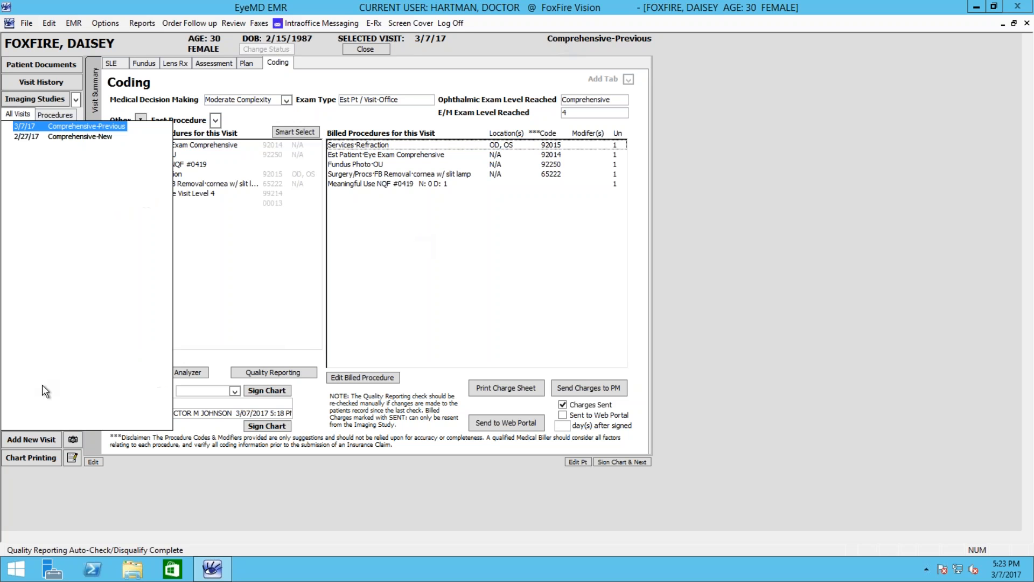